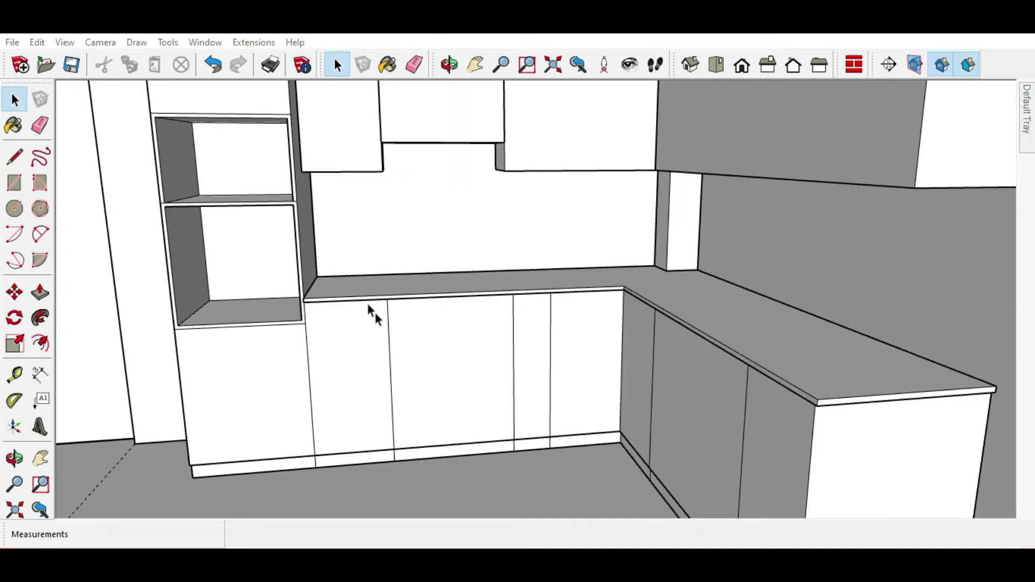
Zoom to the lower cabinets and select the middle base-cabinet door face.
{"action": "scroll", "coordinate": [363, 371], "scroll_direction": "down", "scroll_amount": 2}
{"action": "scroll", "coordinate": [458, 391], "scroll_direction": "down", "scroll_amount": 5}
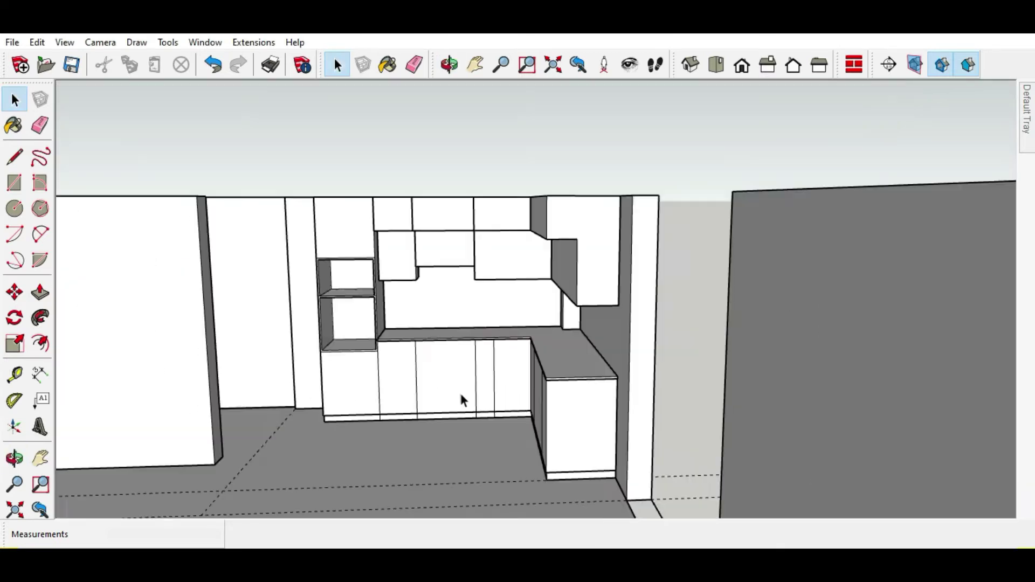
{"action": "scroll", "coordinate": [338, 395], "scroll_direction": "down", "scroll_amount": 2}
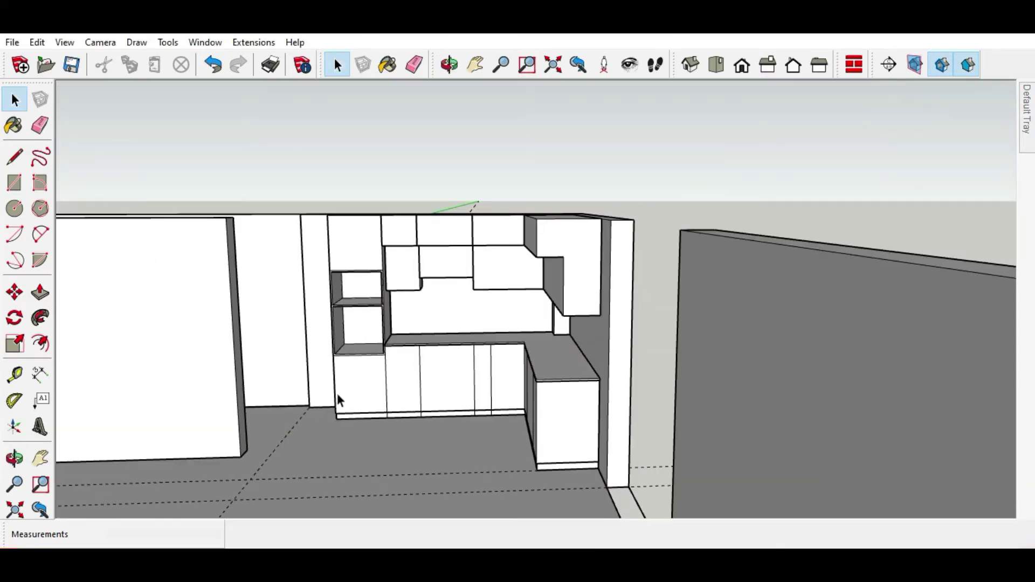
{"action": "scroll", "coordinate": [344, 410], "scroll_direction": "up", "scroll_amount": 1}
{"action": "scroll", "coordinate": [344, 410], "scroll_direction": "up", "scroll_amount": 3}
Pick the door's left edge, starting and then abandoning a Divide on it.
{"action": "scroll", "coordinate": [563, 319], "scroll_direction": "up", "scroll_amount": 2}
{"action": "scroll", "coordinate": [593, 304], "scroll_direction": "up", "scroll_amount": 2}
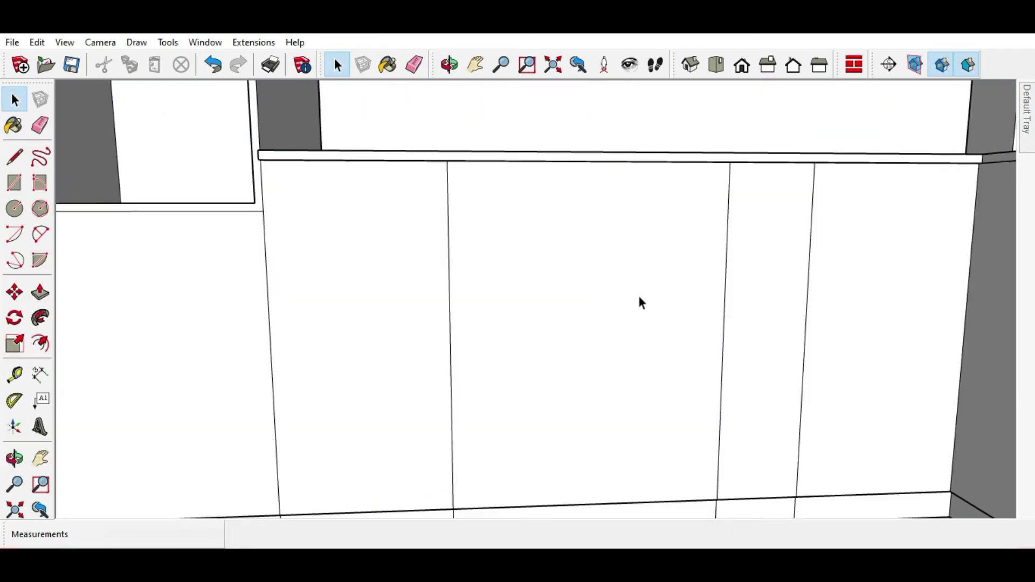
{"action": "triple_click", "coordinate": [639, 294]}
{"action": "left_click", "coordinate": [600, 292]}
{"action": "scroll", "coordinate": [258, 276], "scroll_direction": "down", "scroll_amount": 3}
{"action": "scroll", "coordinate": [377, 281], "scroll_direction": "up", "scroll_amount": 1}
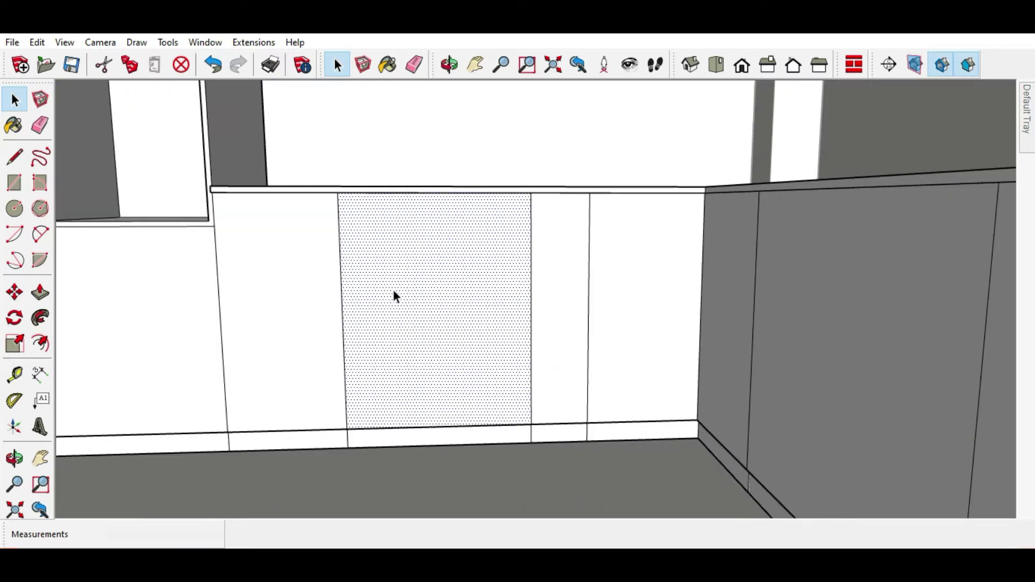
{"action": "middle_click_drag", "start_coordinate": [393, 296], "coordinate": [439, 310]}
{"action": "right_click", "coordinate": [371, 292]}
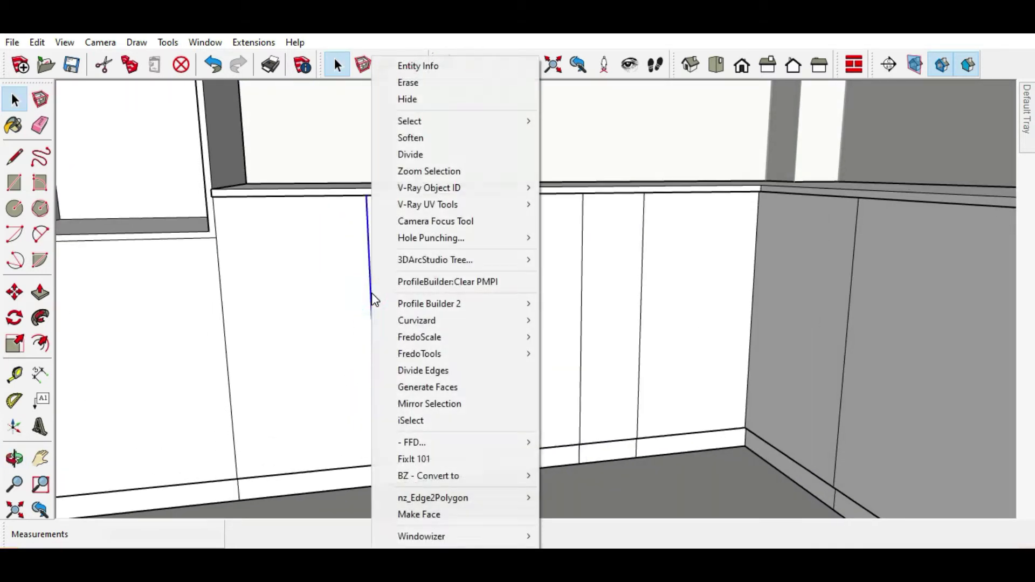
{"action": "left_click", "coordinate": [422, 156]}
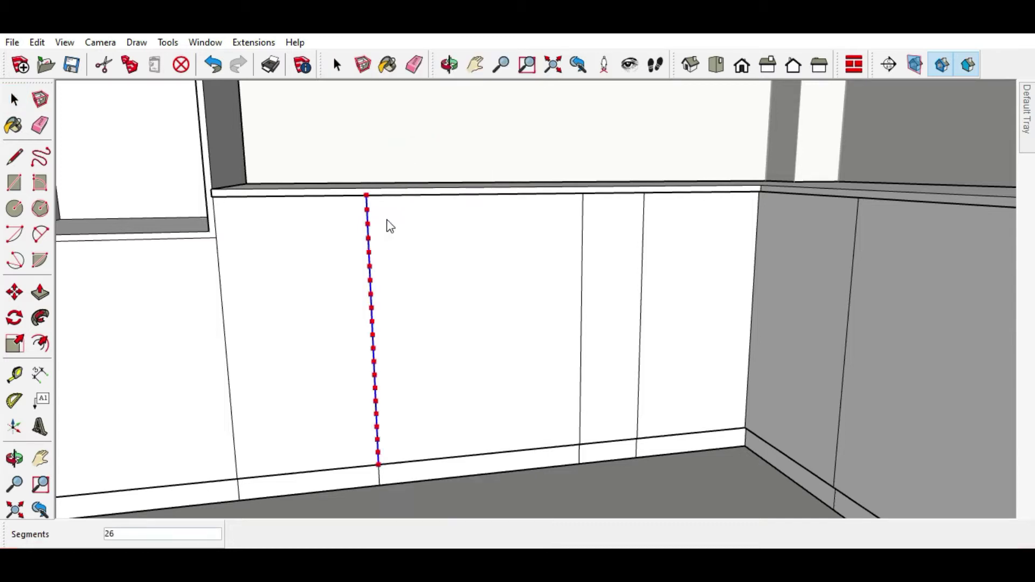
{"action": "left_click", "coordinate": [14, 102]}
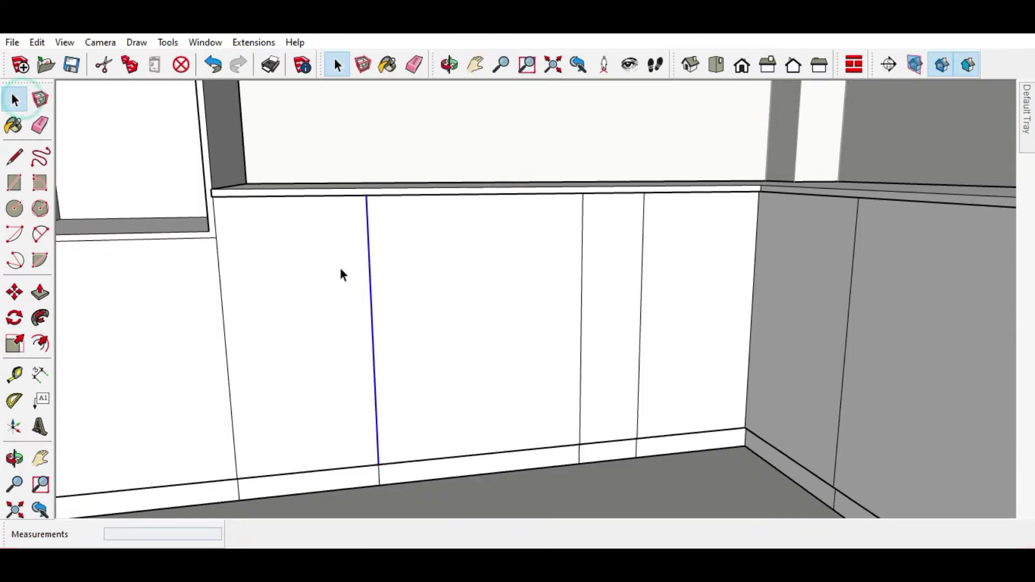
{"action": "scroll", "coordinate": [339, 264], "scroll_direction": "up", "scroll_amount": 3}
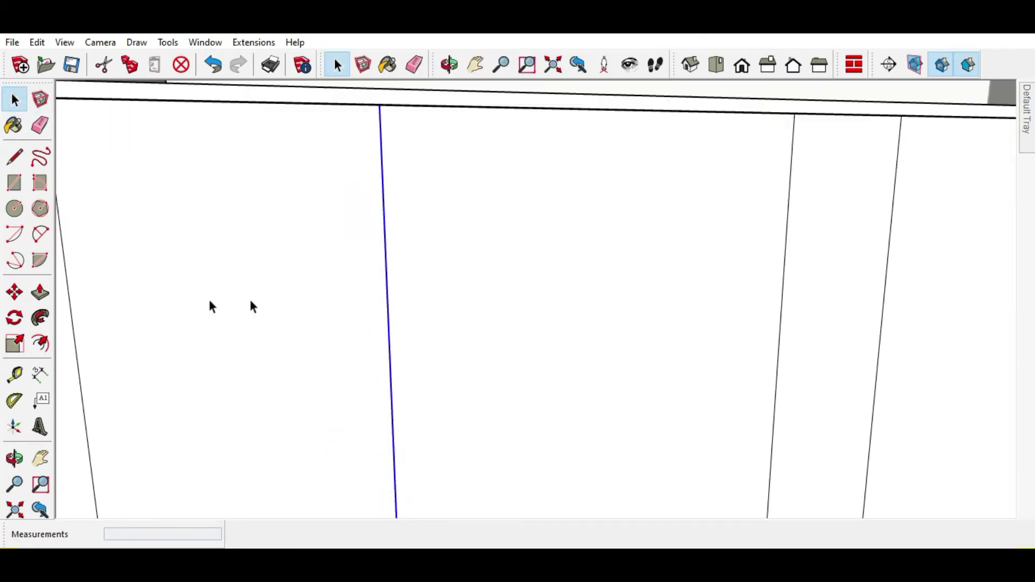
{"action": "left_click", "coordinate": [15, 291]}
Copy the door edge 3 mm sideways to form a thin gap line.
{"action": "key", "text": "ctrl"}
{"action": "type", "text": "3"}
{"action": "key", "text": "Return"}
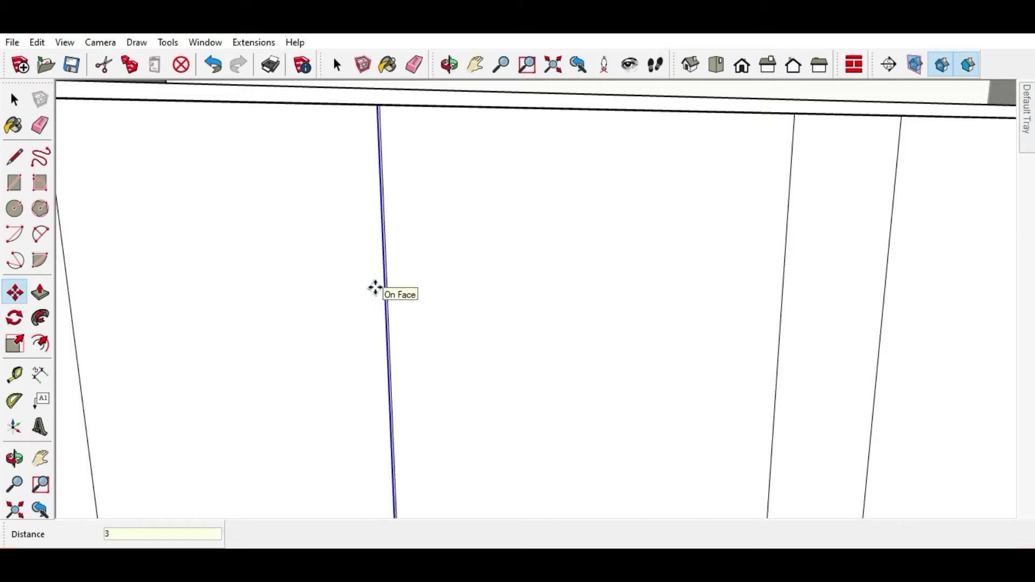
{"action": "left_click", "coordinate": [15, 100]}
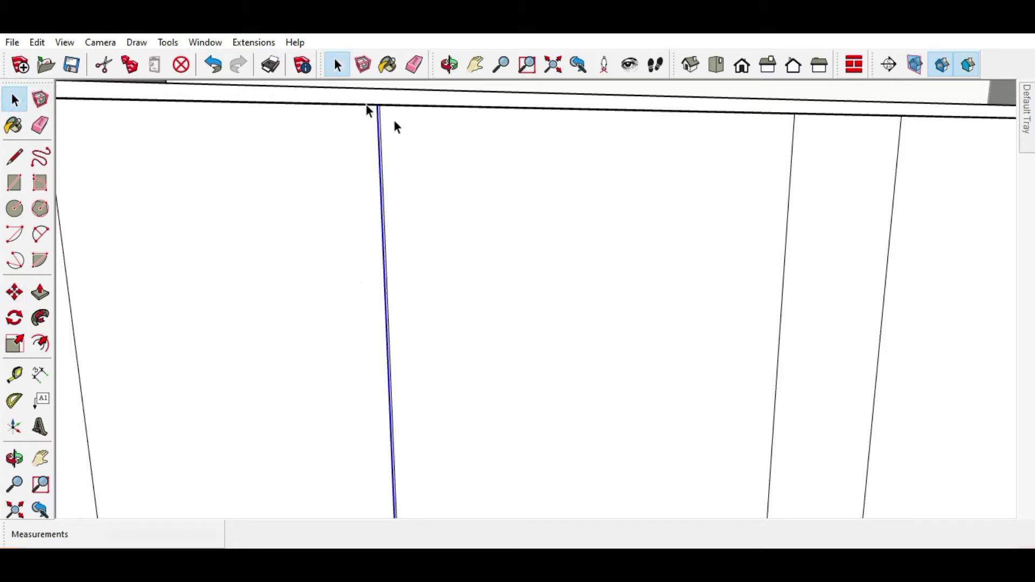
{"action": "scroll", "coordinate": [402, 118], "scroll_direction": "up", "scroll_amount": 3}
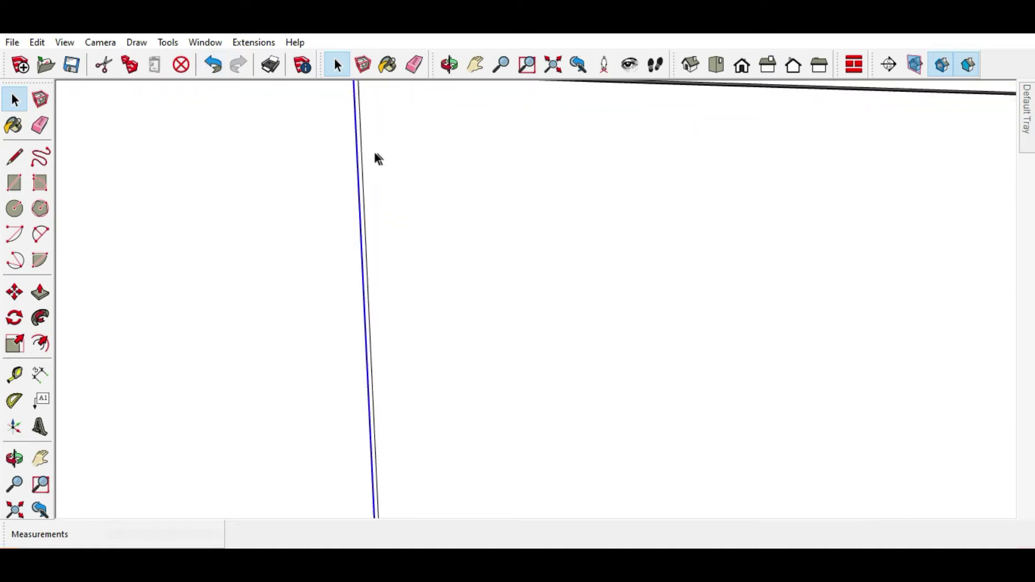
Reselect the original door edge and start a move, then cancel it.
{"action": "left_click", "coordinate": [361, 149]}
{"action": "scroll", "coordinate": [533, 191], "scroll_direction": "down", "scroll_amount": 5}
{"action": "scroll", "coordinate": [621, 251], "scroll_direction": "up", "scroll_amount": 5}
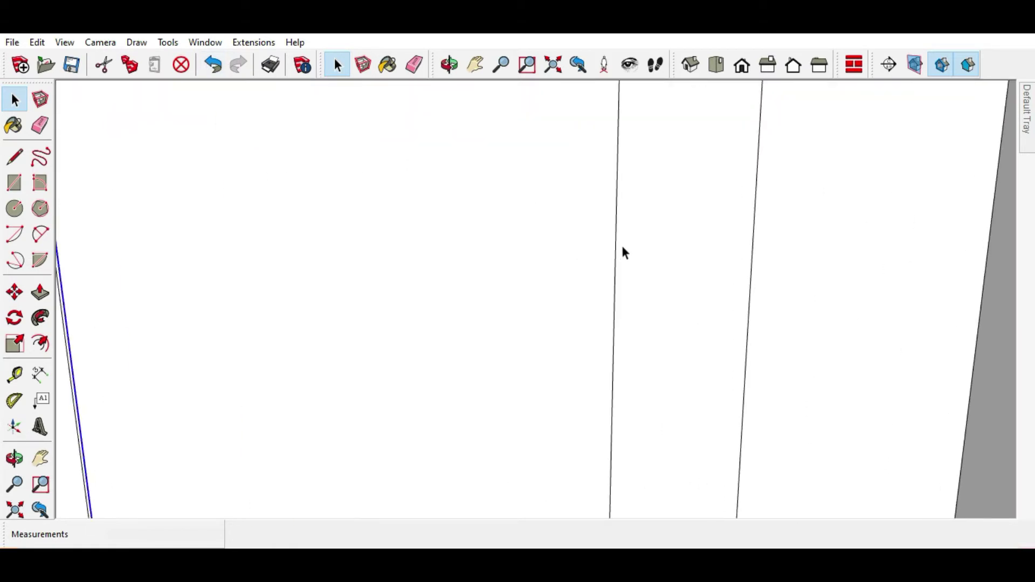
{"action": "scroll", "coordinate": [457, 179], "scroll_direction": "down", "scroll_amount": 1}
{"action": "scroll", "coordinate": [456, 179], "scroll_direction": "down", "scroll_amount": 1}
{"action": "left_click", "coordinate": [15, 292]}
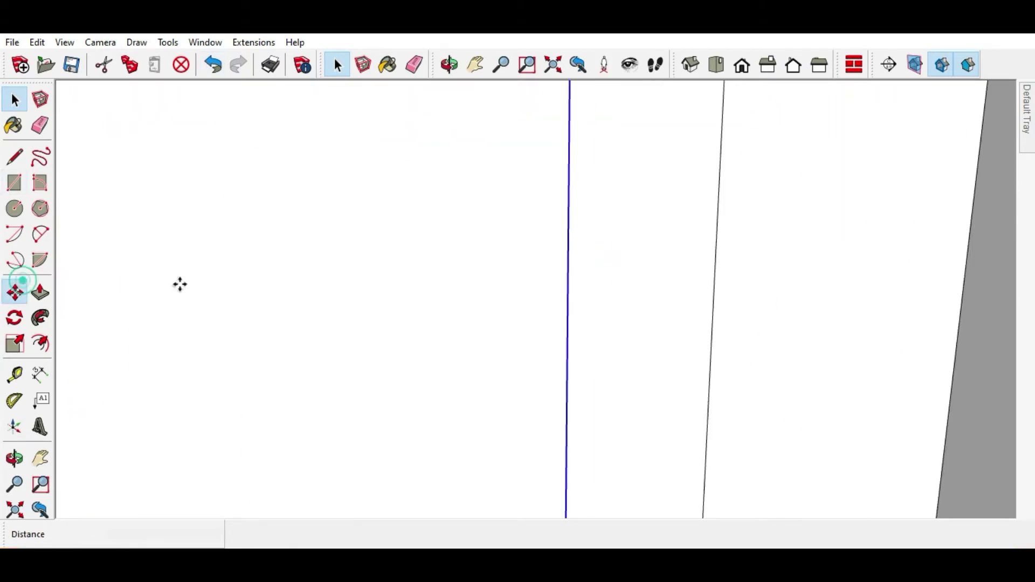
{"action": "scroll", "coordinate": [351, 210], "scroll_direction": "down", "scroll_amount": 1}
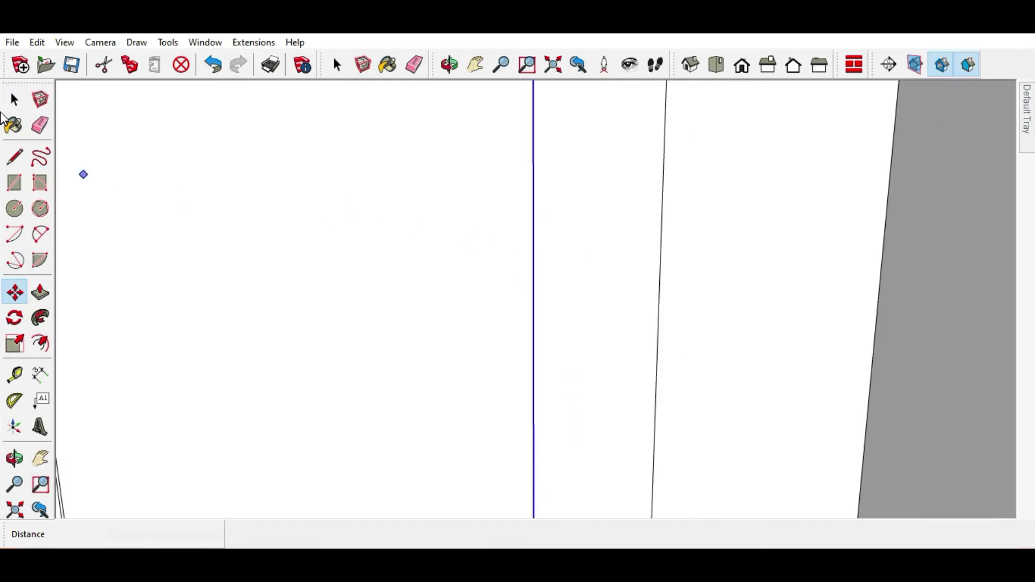
{"action": "left_click", "coordinate": [531, 221]}
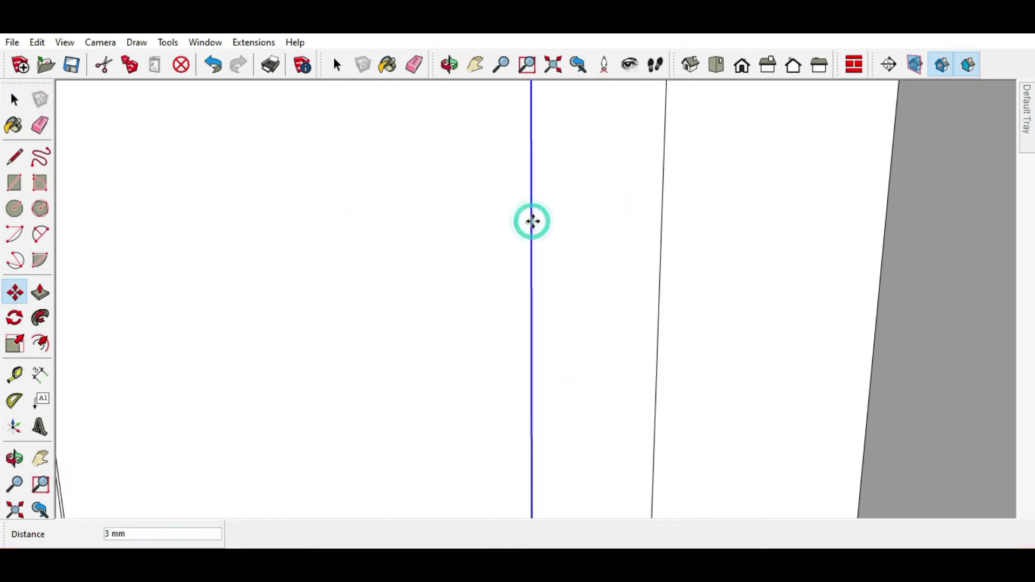
{"action": "type", "text": "3"}
{"action": "key", "text": "Escape"}
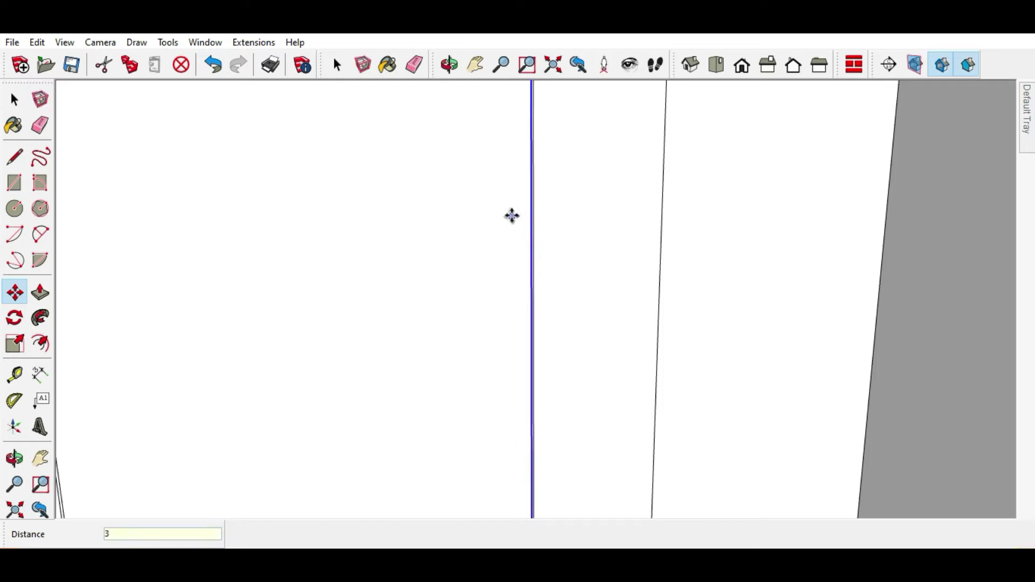
Select the door face to the left of the new gap.
{"action": "scroll", "coordinate": [608, 250], "scroll_direction": "down", "scroll_amount": 5}
{"action": "key", "text": "space"}
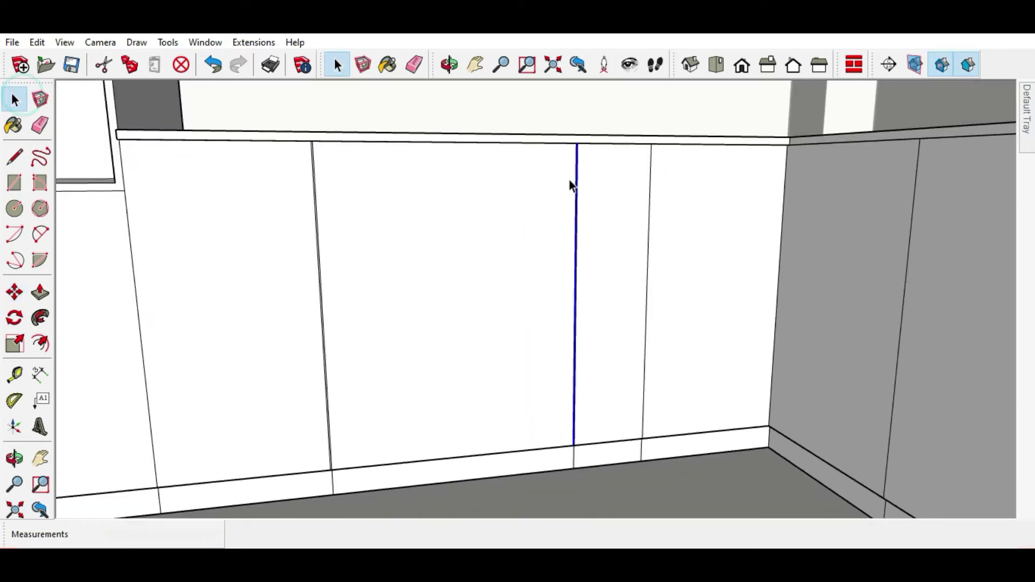
{"action": "left_click", "coordinate": [569, 178]}
{"action": "scroll", "coordinate": [577, 162], "scroll_direction": "up", "scroll_amount": 3}
{"action": "scroll", "coordinate": [574, 156], "scroll_direction": "up", "scroll_amount": 2}
Divide the edge beside the gap into 4 equal segments.
{"action": "left_click", "coordinate": [568, 157]}
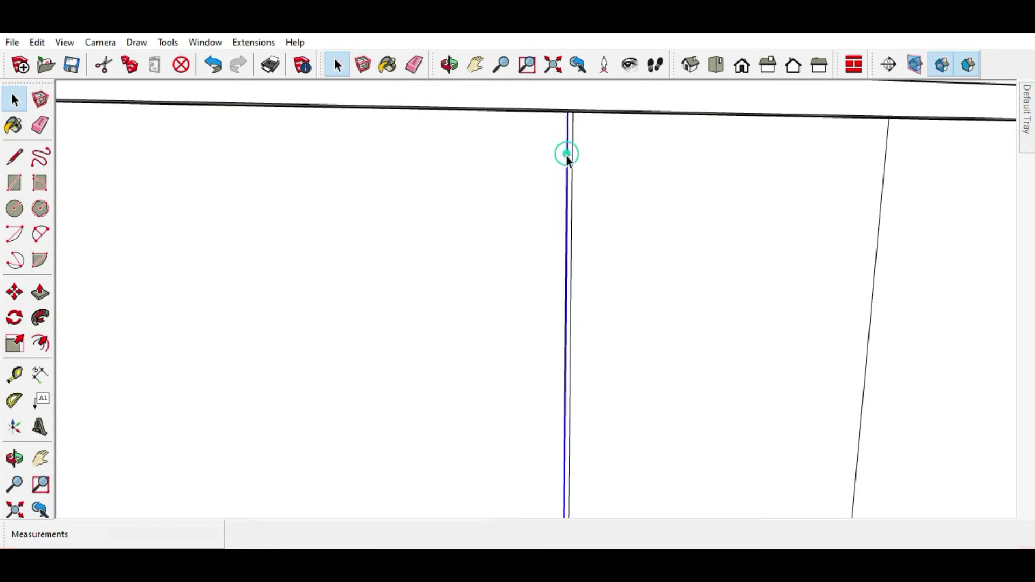
{"action": "right_click", "coordinate": [568, 156]}
{"action": "left_click", "coordinate": [595, 154]}
{"action": "scroll", "coordinate": [588, 155], "scroll_direction": "down", "scroll_amount": 2}
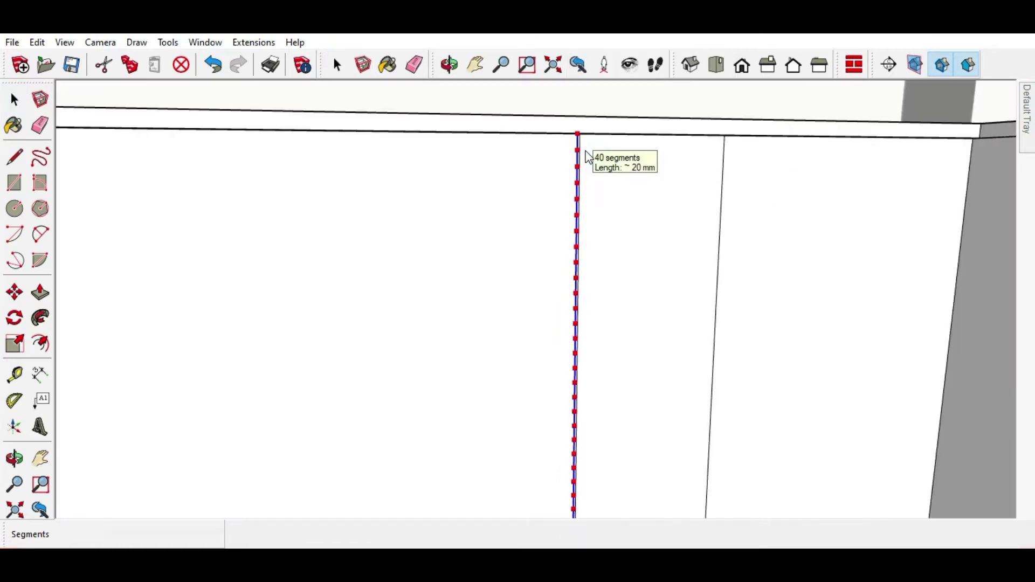
{"action": "scroll", "coordinate": [589, 151], "scroll_direction": "down", "scroll_amount": 3}
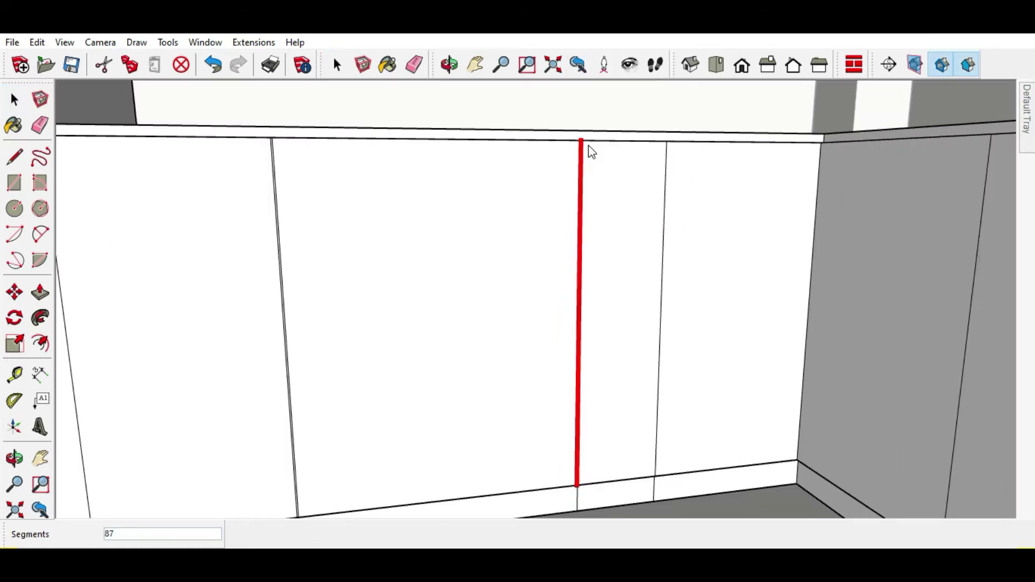
{"action": "left_click", "coordinate": [573, 247]}
Draw three horizontal lines from the division points to the left edge.
{"action": "left_click", "coordinate": [16, 156]}
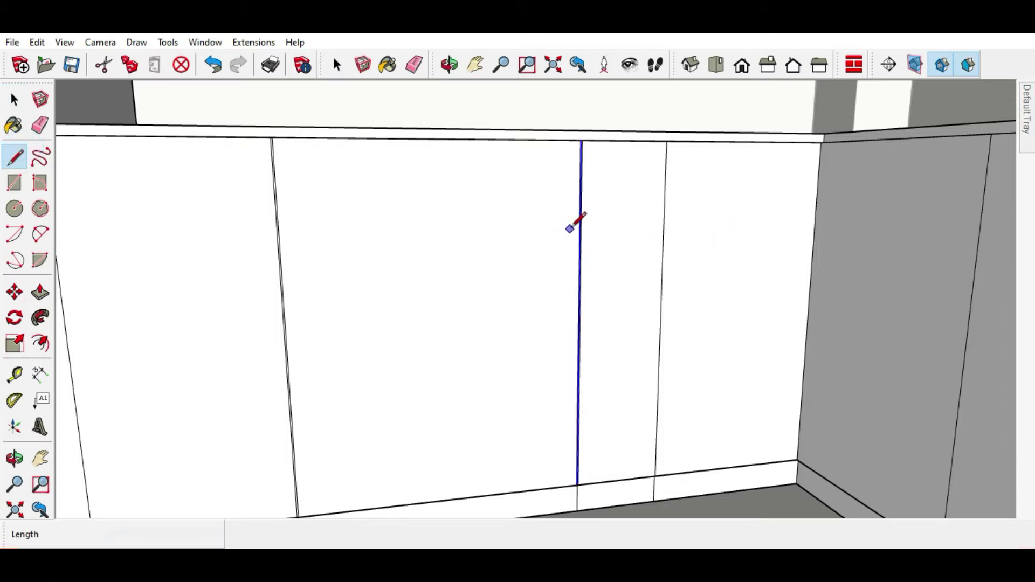
{"action": "left_click", "coordinate": [580, 233]}
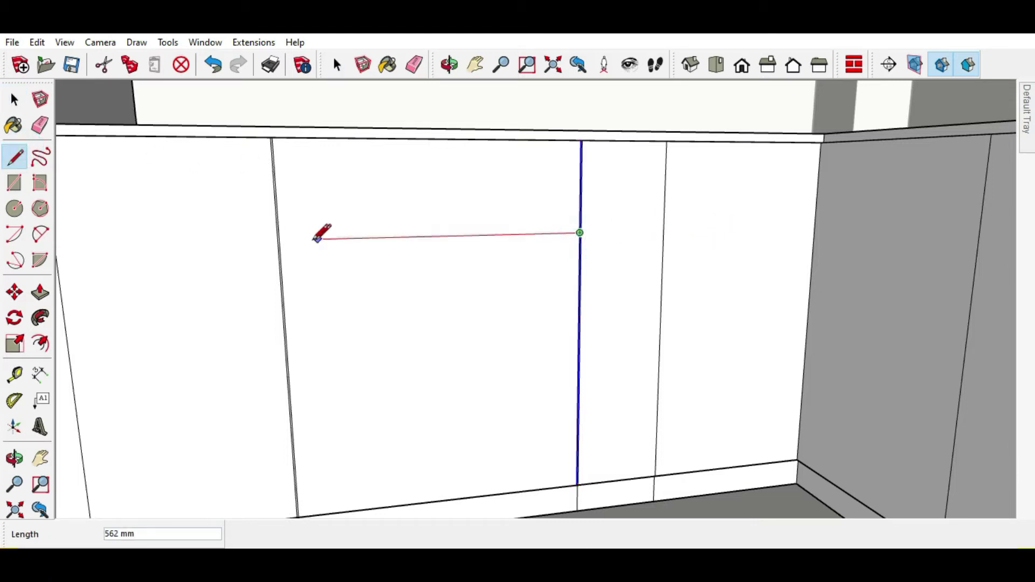
{"action": "left_click", "coordinate": [281, 241]}
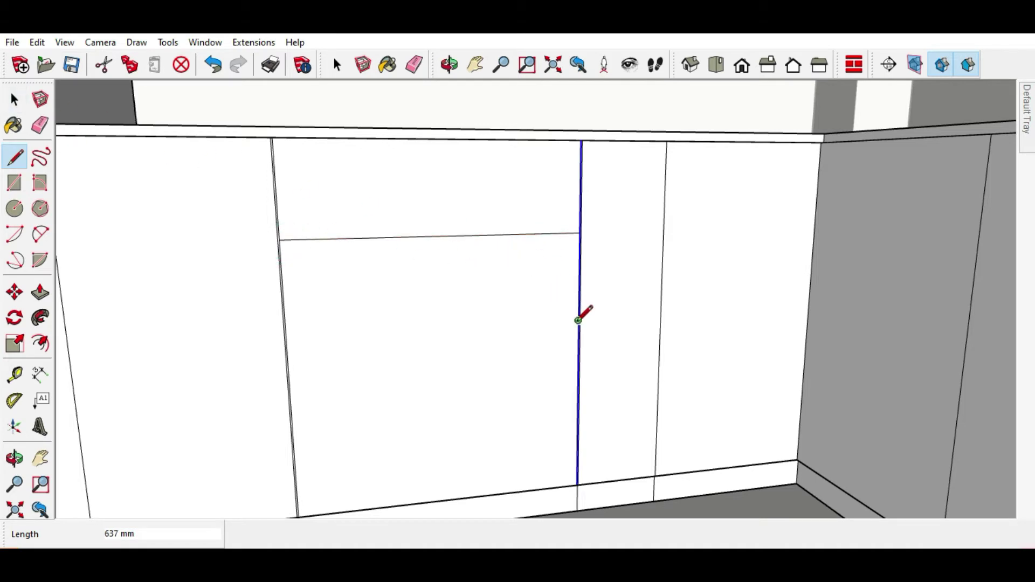
{"action": "left_click", "coordinate": [578, 321]}
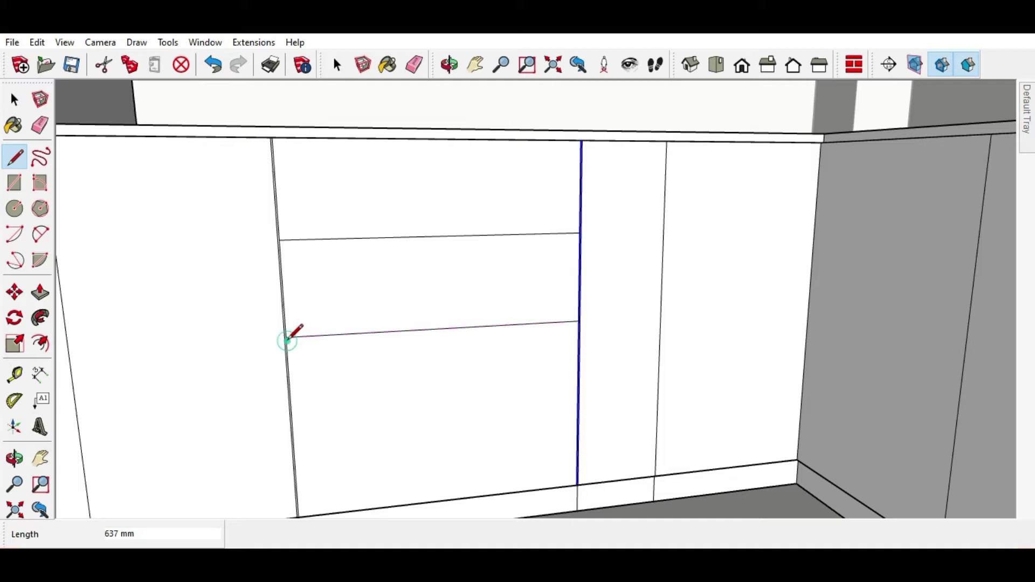
{"action": "left_click", "coordinate": [213, 66]}
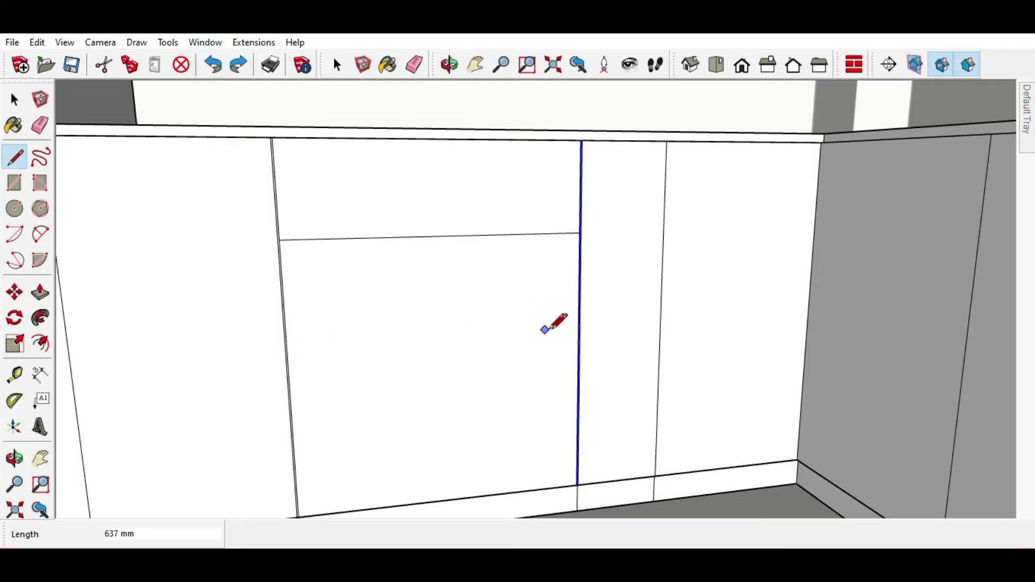
{"action": "left_click", "coordinate": [578, 320]}
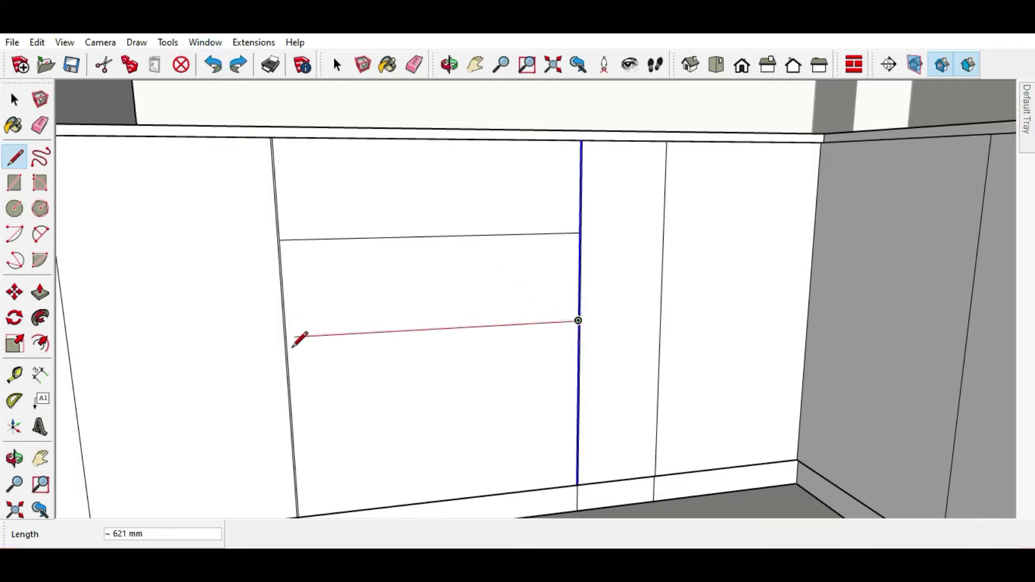
{"action": "left_click", "coordinate": [286, 336]}
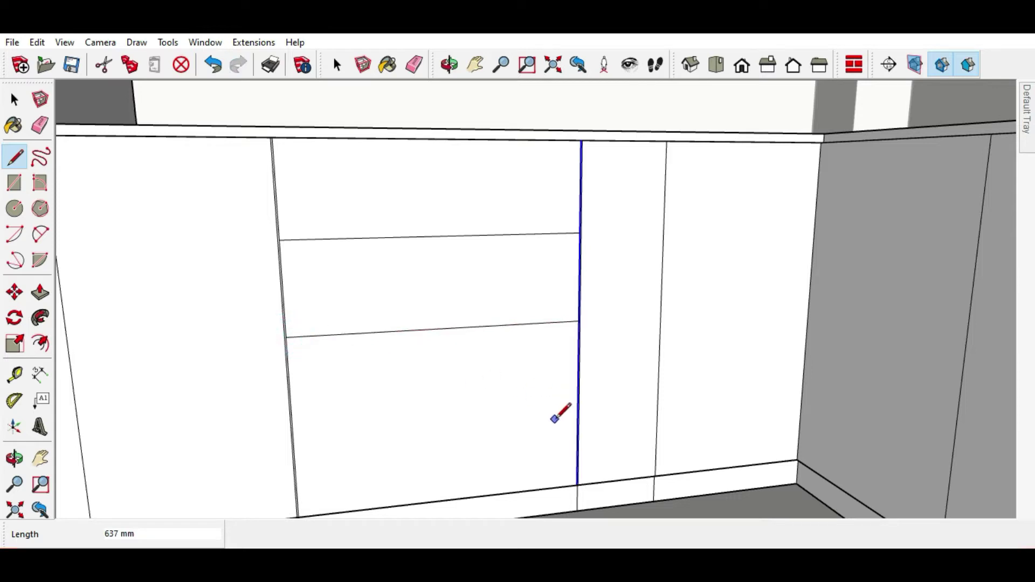
{"action": "left_click", "coordinate": [578, 404]}
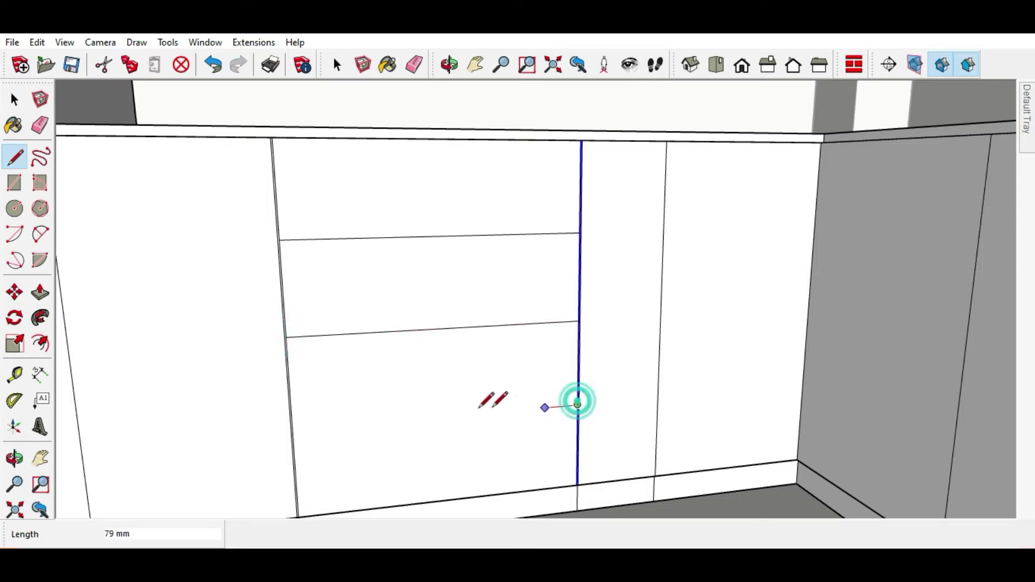
{"action": "left_click", "coordinate": [295, 432]}
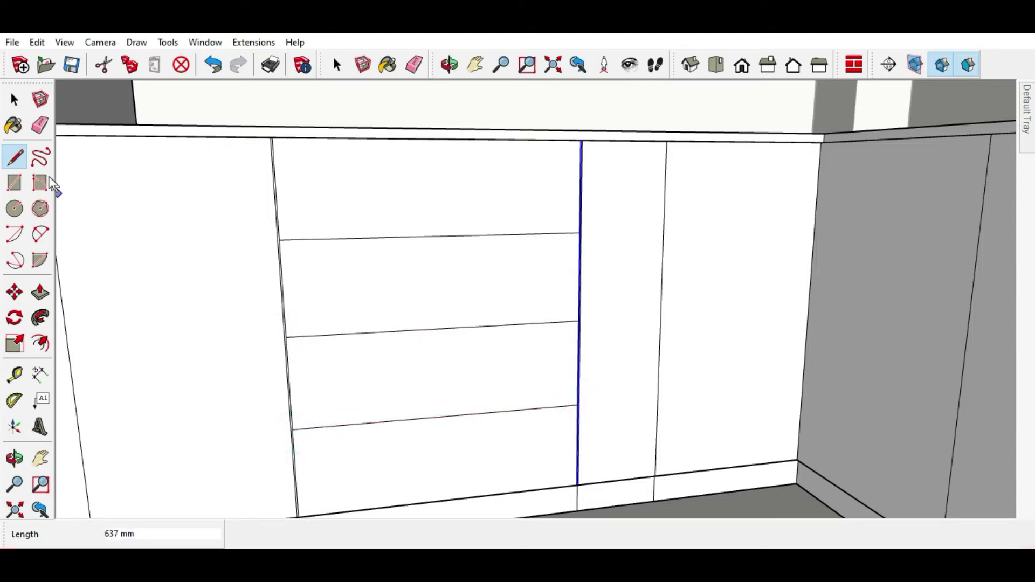
Pull the top drawer face outward 17 mm.
{"action": "left_click", "coordinate": [14, 99]}
{"action": "left_click", "coordinate": [362, 161]}
{"action": "scroll", "coordinate": [480, 145], "scroll_direction": "up", "scroll_amount": 2}
{"action": "scroll", "coordinate": [480, 146], "scroll_direction": "up", "scroll_amount": 1}
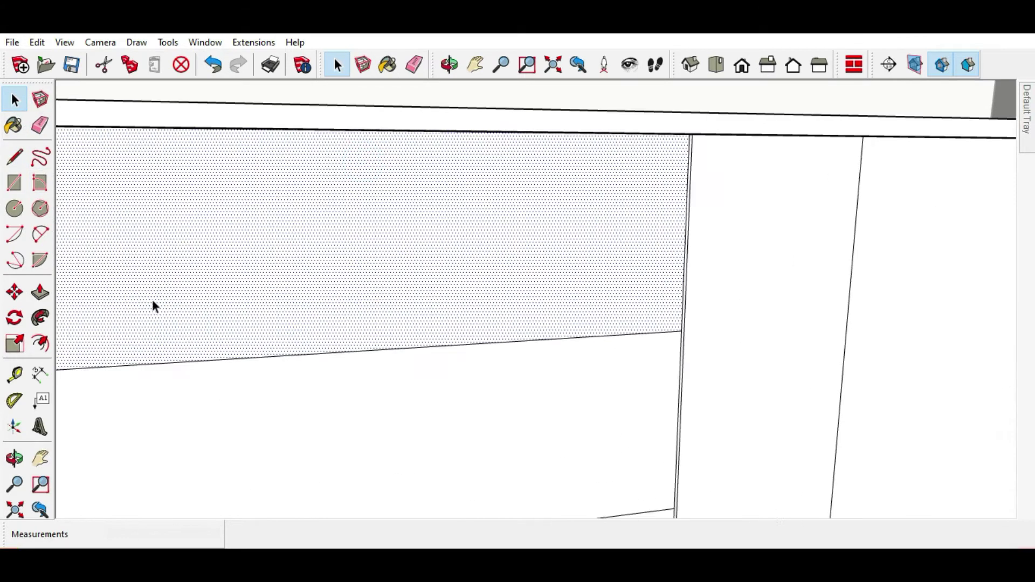
{"action": "left_click", "coordinate": [41, 292]}
{"action": "left_click", "coordinate": [392, 274]}
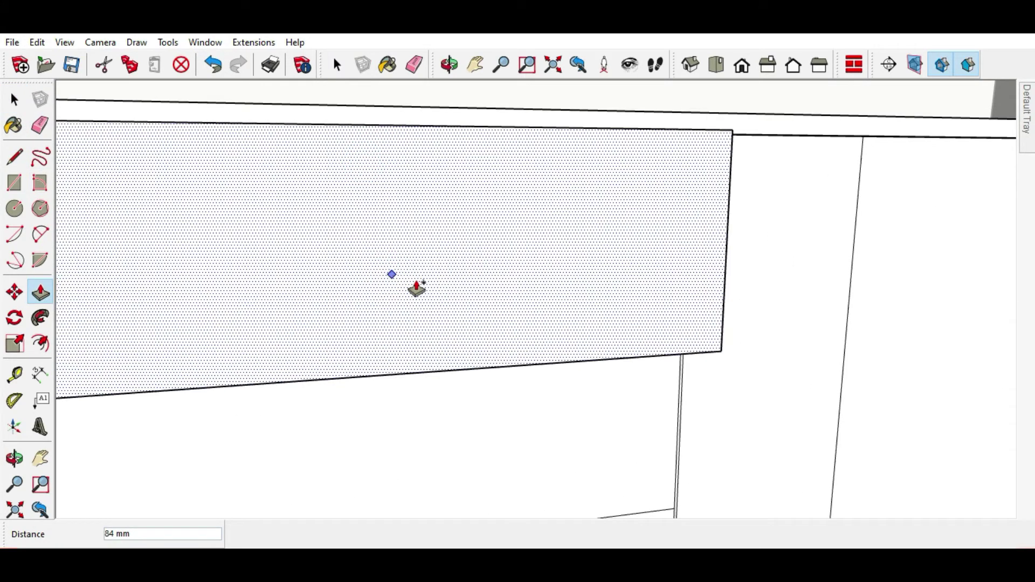
{"action": "key", "text": "Return"}
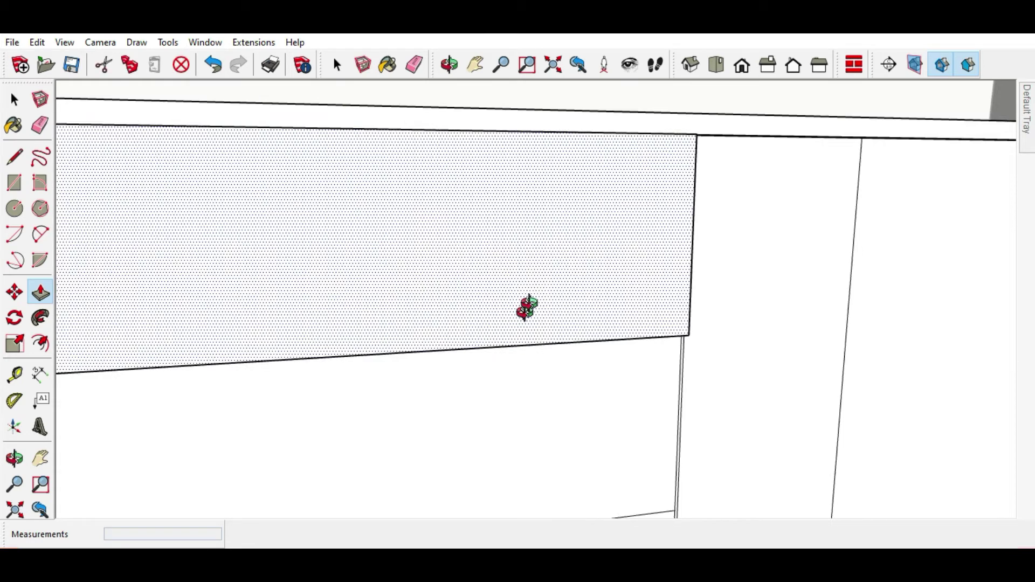
{"action": "middle_click_drag", "start_coordinate": [527, 308], "coordinate": [620, 178]}
Recess the strip below the drawer front 2 mm, replacing a 4 mm push.
{"action": "left_click", "coordinate": [615, 382]}
{"action": "type", "text": "4"}
{"action": "key", "text": "Return"}
{"action": "key", "text": "ctrl+z"}
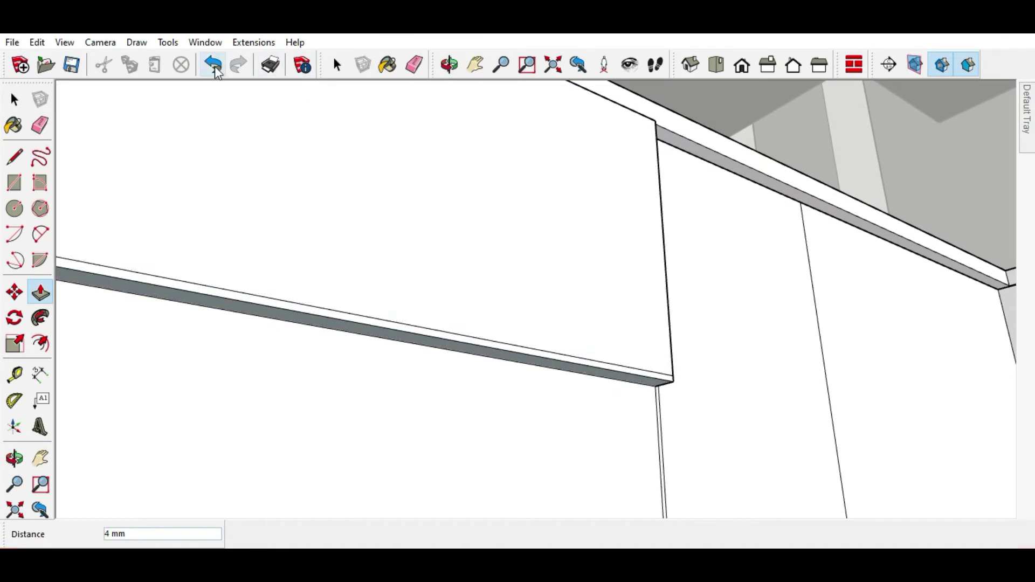
{"action": "scroll", "coordinate": [528, 336], "scroll_direction": "up", "scroll_amount": 1}
{"action": "scroll", "coordinate": [559, 393], "scroll_direction": "up", "scroll_amount": 1}
{"action": "left_click", "coordinate": [559, 394]}
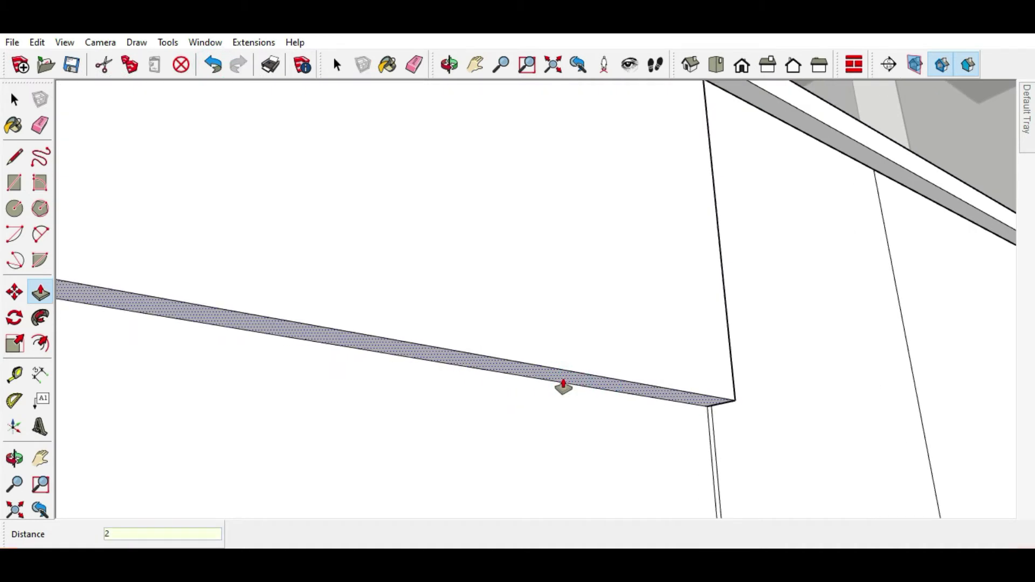
{"action": "key", "text": "Return"}
Extrude the hatched drawer face 100 mm and recess its thin top face 2 mm.
{"action": "mouse_move", "coordinate": [562, 381]}
{"action": "middle_mouse_down"}
{"action": "mouse_move", "coordinate": [680, 307]}
{"action": "mouse_move", "coordinate": [613, 386]}
{"action": "mouse_move", "coordinate": [643, 247]}
{"action": "middle_mouse_up"}
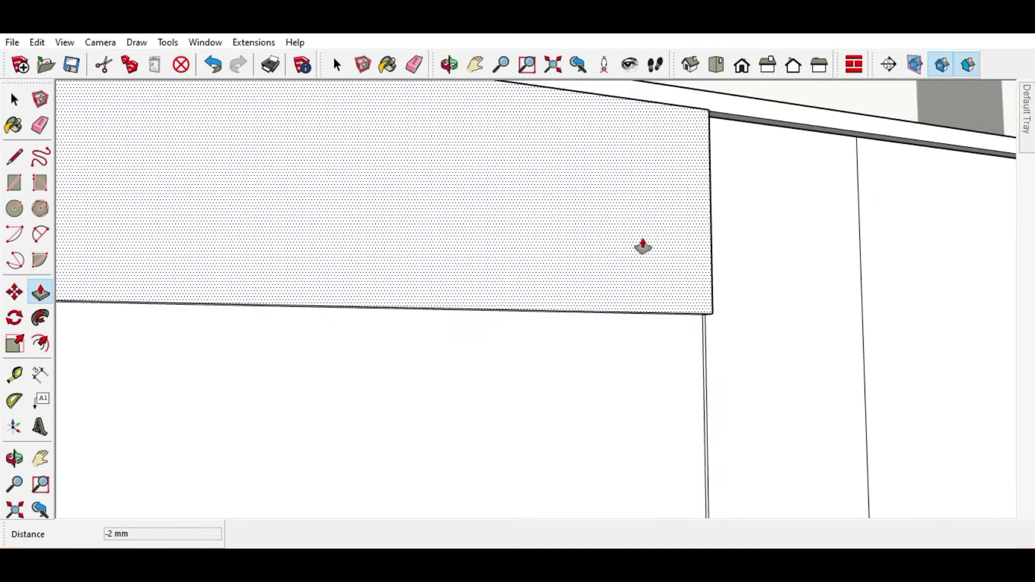
{"action": "scroll", "coordinate": [643, 247], "scroll_direction": "down", "scroll_amount": 2}
{"action": "left_click", "coordinate": [632, 330]}
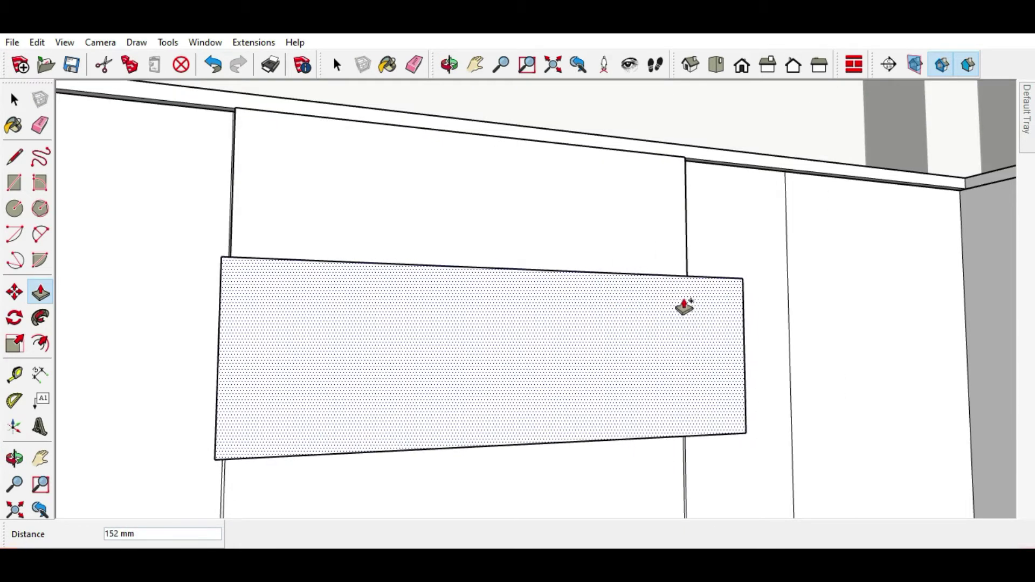
{"action": "type", "text": "100"}
{"action": "key", "text": "Return"}
{"action": "middle_click_drag", "start_coordinate": [634, 237], "coordinate": [641, 331]}
{"action": "left_click", "coordinate": [649, 322]}
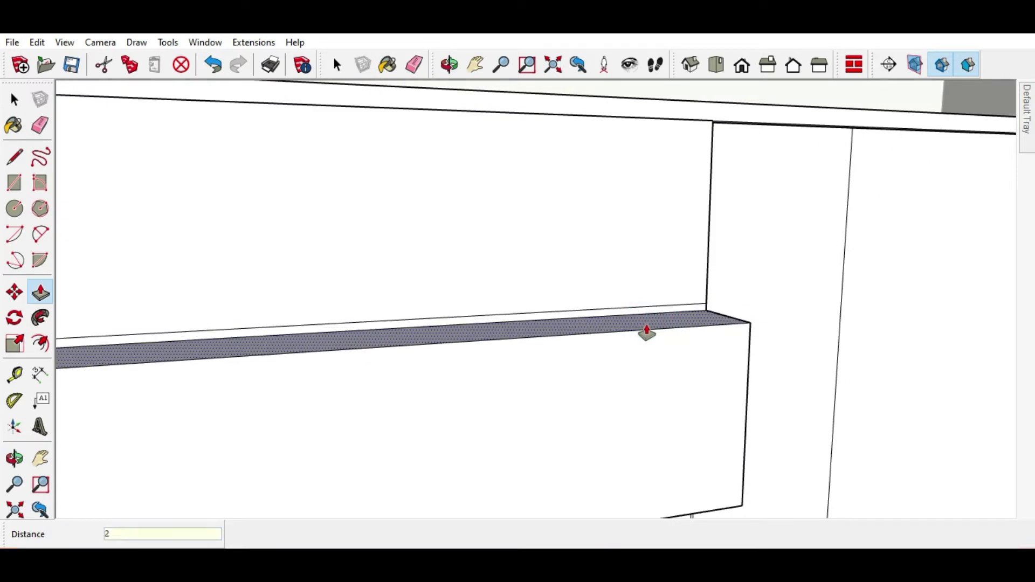
{"action": "key", "text": "Return"}
Push the thin top strip of the drawer down 17 mm.
{"action": "middle_click_drag", "start_coordinate": [645, 315], "coordinate": [666, 370]}
{"action": "left_click", "coordinate": [705, 379]}
{"action": "middle_click_drag", "start_coordinate": [628, 306], "coordinate": [628, 323]}
{"action": "left_click", "coordinate": [628, 316]}
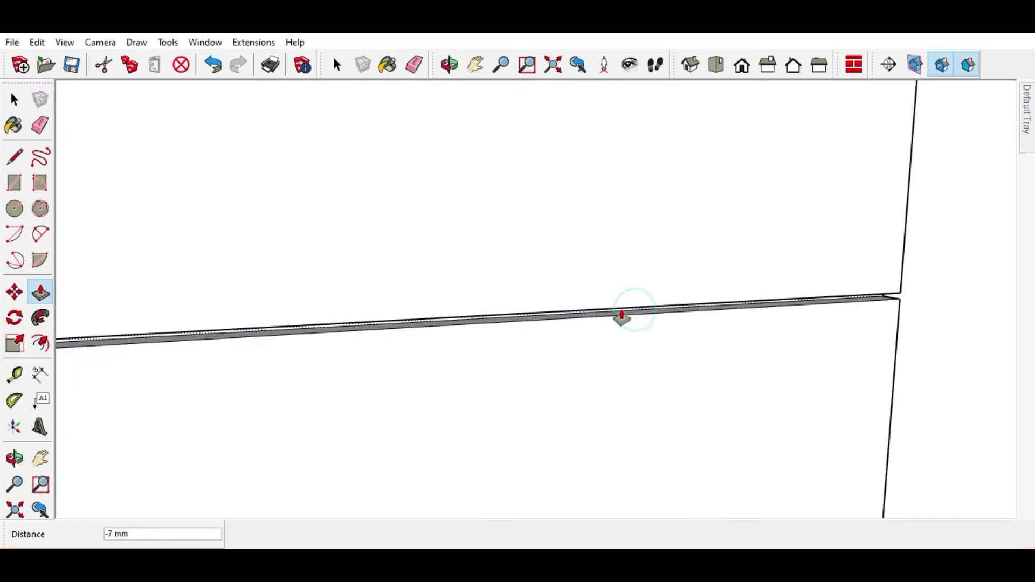
{"action": "type", "text": "7"}
{"action": "key", "text": "Return"}
{"action": "mouse_move", "coordinate": [615, 307]}
{"action": "middle_mouse_down"}
{"action": "mouse_move", "coordinate": [596, 161]}
{"action": "mouse_move", "coordinate": [624, 162]}
{"action": "middle_mouse_up"}
{"action": "left_click", "coordinate": [15, 99]}
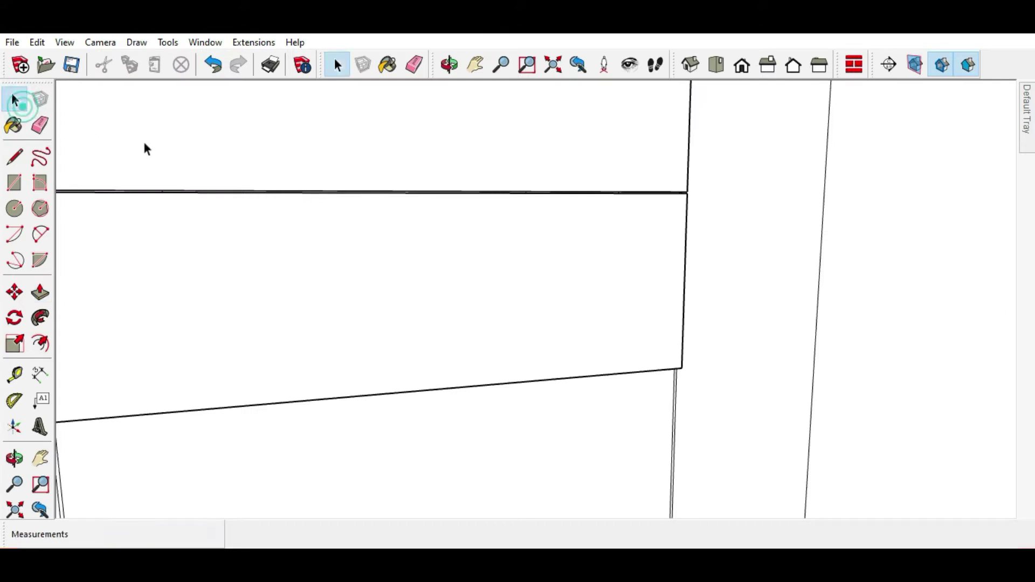
Make the drawer front face and its edges into a group.
{"action": "left_click", "coordinate": [278, 193]}
{"action": "double_click", "coordinate": [283, 206]}
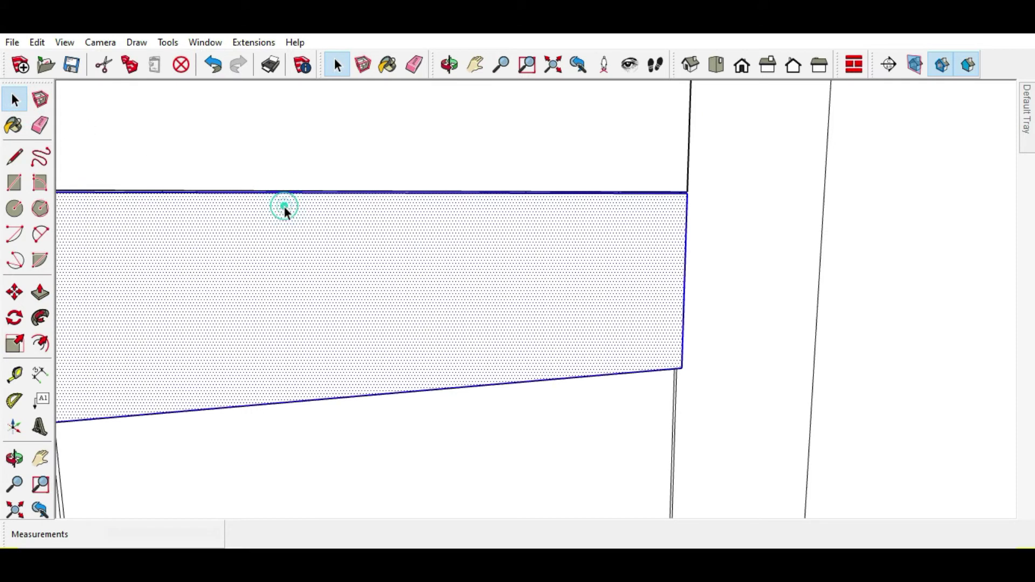
{"action": "right_click", "coordinate": [492, 264]}
{"action": "left_click", "coordinate": [575, 163]}
{"action": "mouse_move", "coordinate": [575, 163]}
{"action": "middle_mouse_down"}
{"action": "mouse_move", "coordinate": [656, 222]}
{"action": "mouse_move", "coordinate": [492, 249]}
{"action": "mouse_move", "coordinate": [94, 277]}
{"action": "middle_mouse_up"}
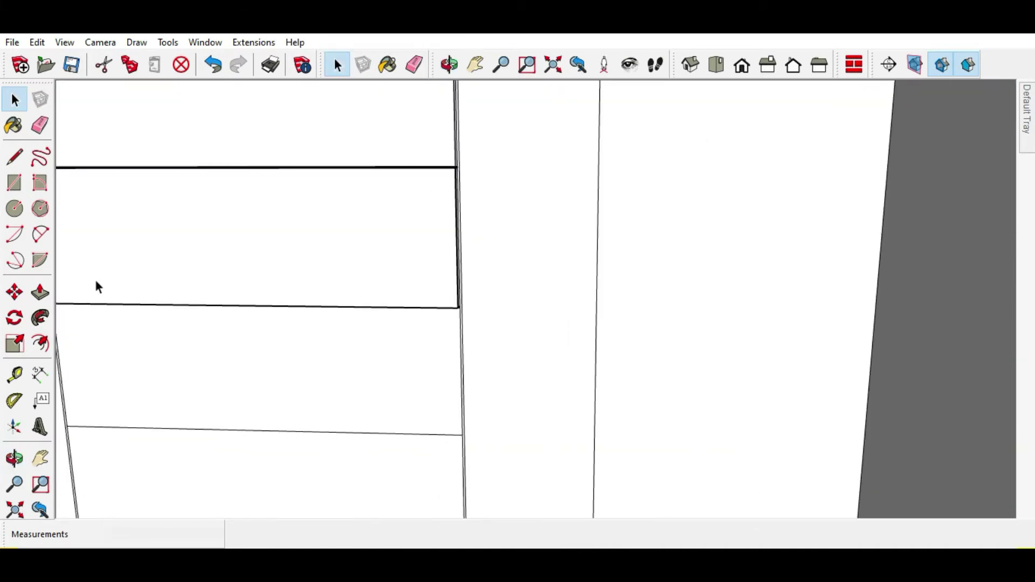
Move the front's corner geometry along the cabinet side, then undo the move.
{"action": "left_click", "coordinate": [14, 294]}
{"action": "left_click", "coordinate": [457, 309]}
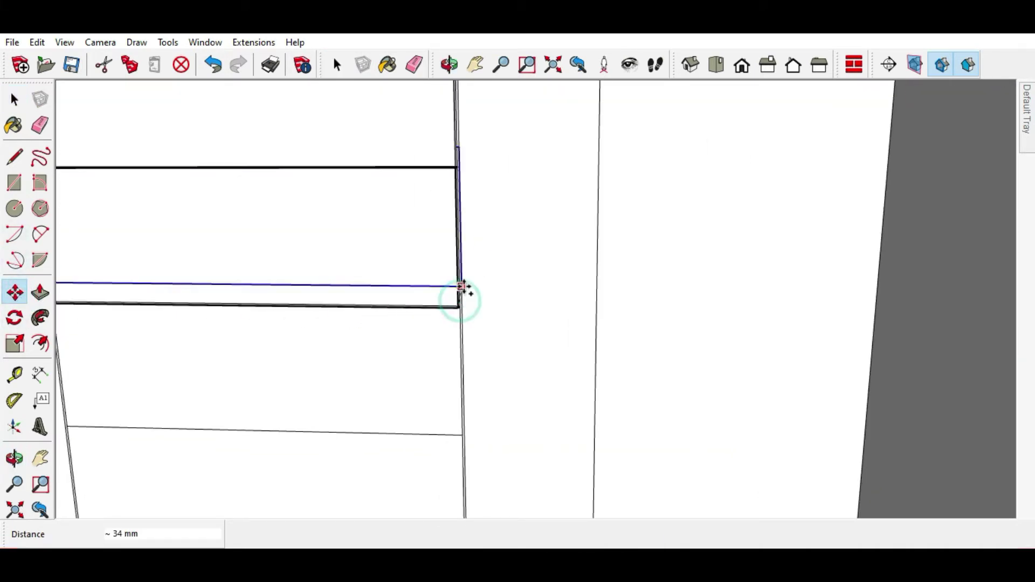
{"action": "middle_click_drag", "start_coordinate": [463, 311], "coordinate": [446, 462]}
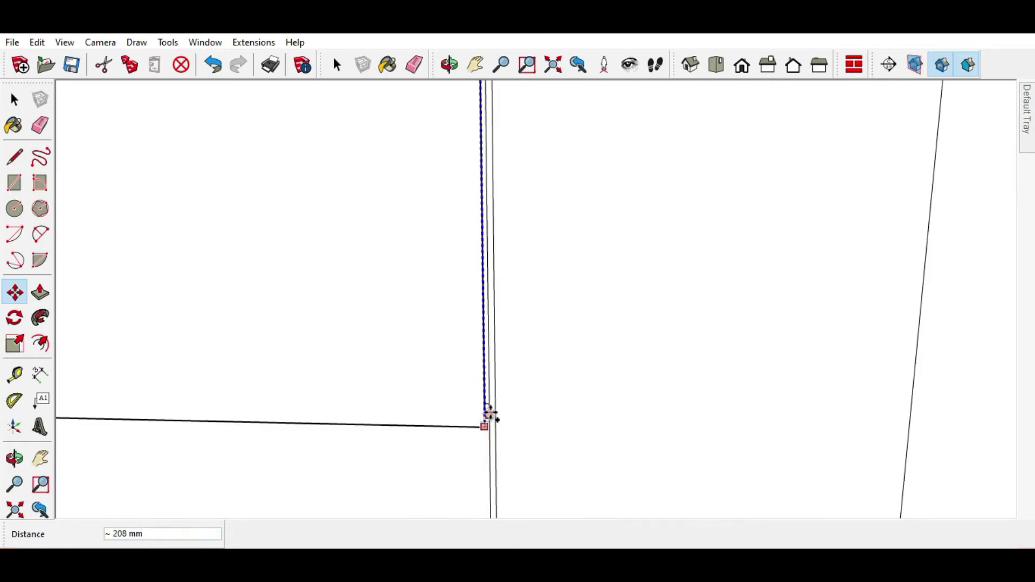
{"action": "left_click", "coordinate": [491, 405]}
{"action": "middle_click_drag", "start_coordinate": [492, 404], "coordinate": [563, 427]}
{"action": "mouse_move", "coordinate": [550, 284]}
{"action": "middle_mouse_down"}
{"action": "mouse_move", "coordinate": [265, 263]}
{"action": "mouse_move", "coordinate": [271, 151]}
{"action": "middle_mouse_up"}
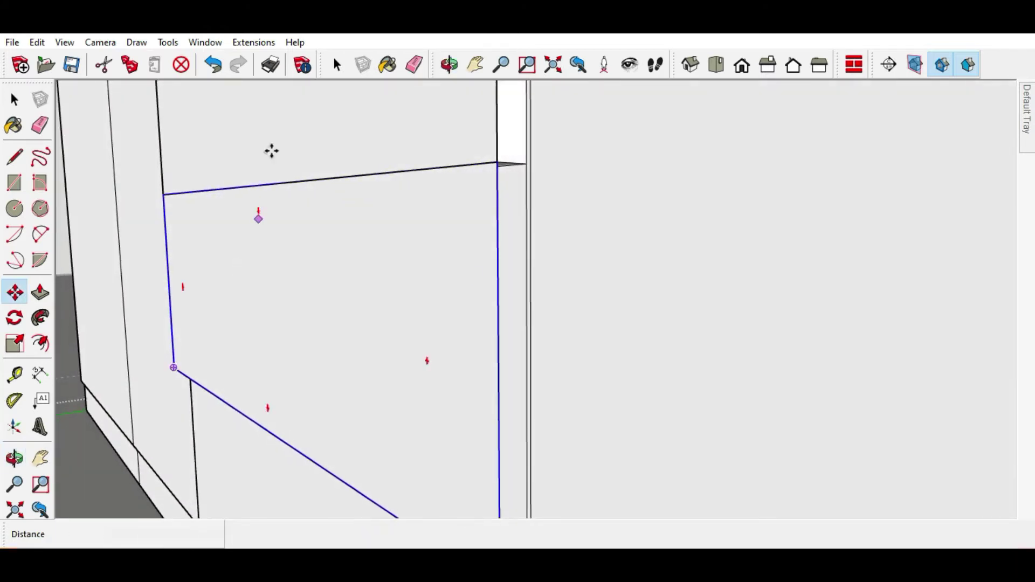
{"action": "left_click", "coordinate": [207, 66]}
{"action": "left_click", "coordinate": [15, 98]}
{"action": "scroll", "coordinate": [372, 200], "scroll_direction": "up", "scroll_amount": 2}
{"action": "scroll", "coordinate": [467, 185], "scroll_direction": "up", "scroll_amount": 2}
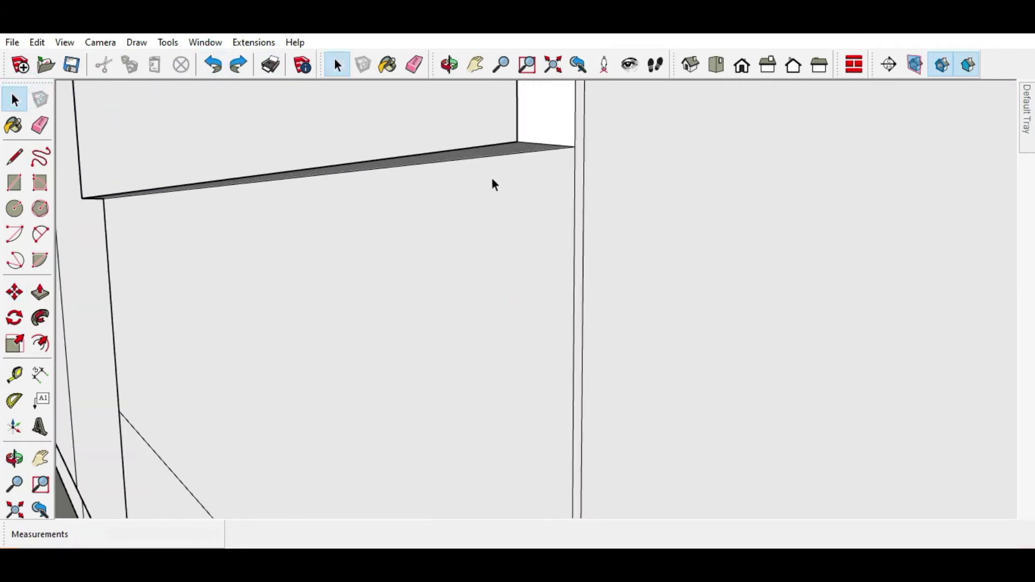
Push the thin shelf face down 2 mm.
{"action": "left_click", "coordinate": [524, 152]}
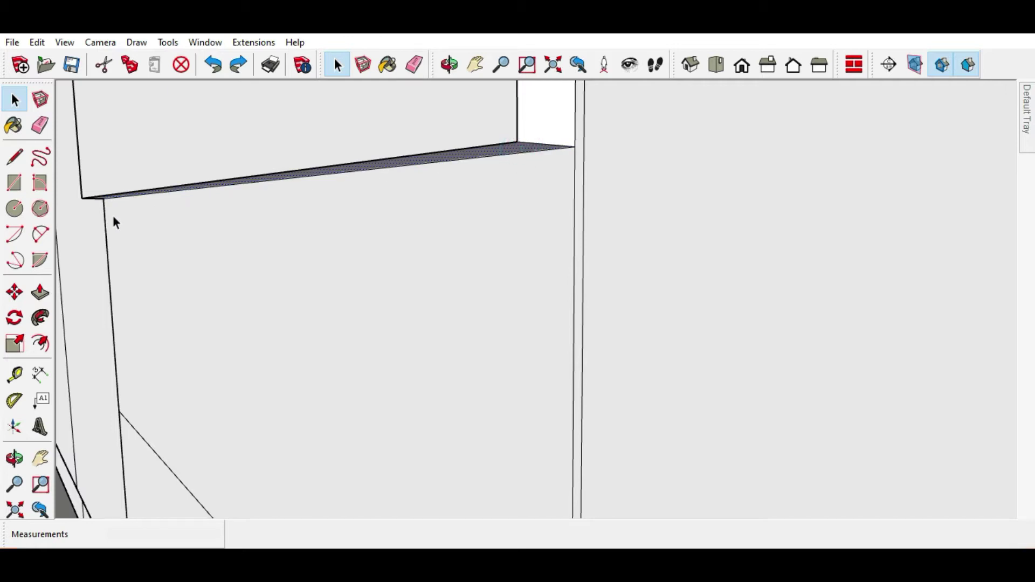
{"action": "left_click", "coordinate": [41, 293]}
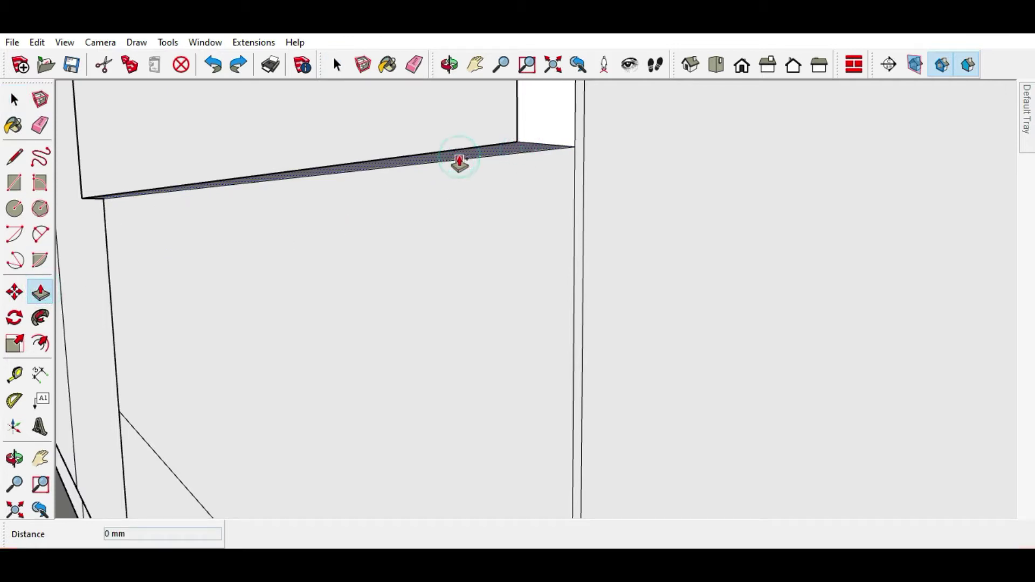
{"action": "left_click_drag", "start_coordinate": [460, 161], "coordinate": [460, 173]}
{"action": "type", "text": "5"}
{"action": "key", "text": "Return"}
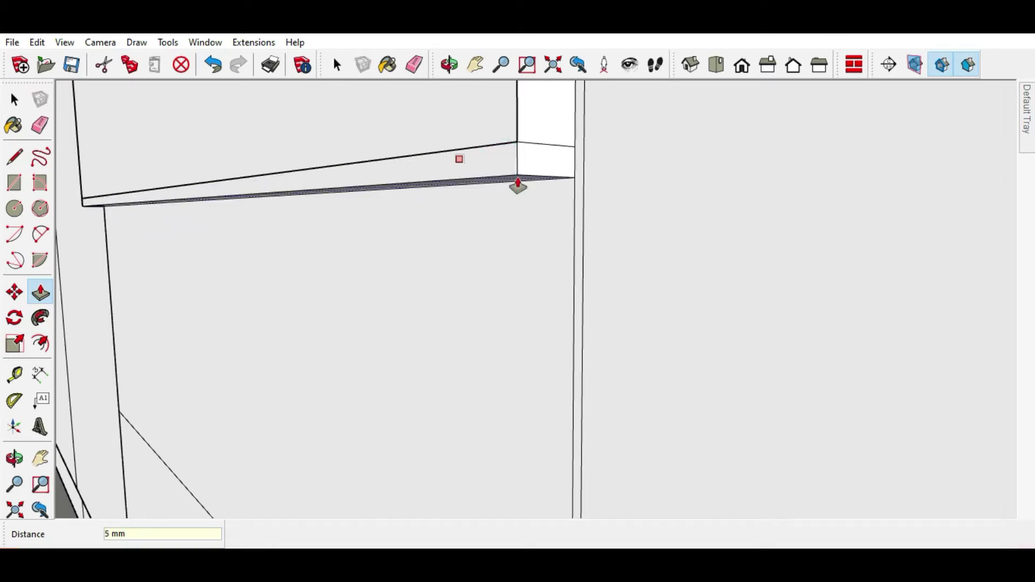
Extrude the panel about 200 mm and set the shelf face to a 17 mm slab.
{"action": "scroll", "coordinate": [519, 187], "scroll_direction": "up", "scroll_amount": 1}
{"action": "scroll", "coordinate": [528, 157], "scroll_direction": "down", "scroll_amount": 2}
{"action": "scroll", "coordinate": [562, 134], "scroll_direction": "down", "scroll_amount": 2}
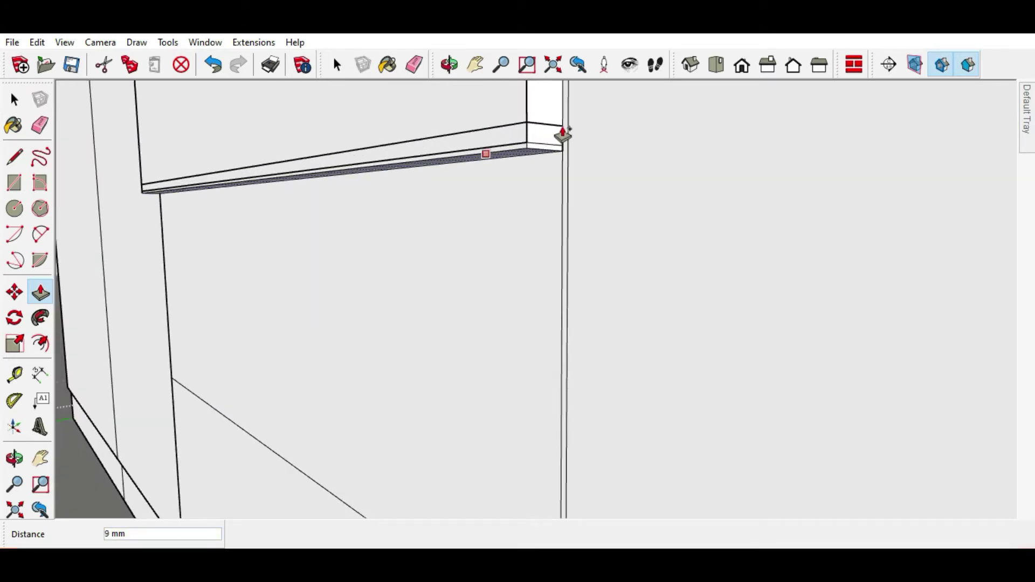
{"action": "scroll", "coordinate": [571, 144], "scroll_direction": "down", "scroll_amount": 2}
{"action": "left_click", "coordinate": [559, 426]}
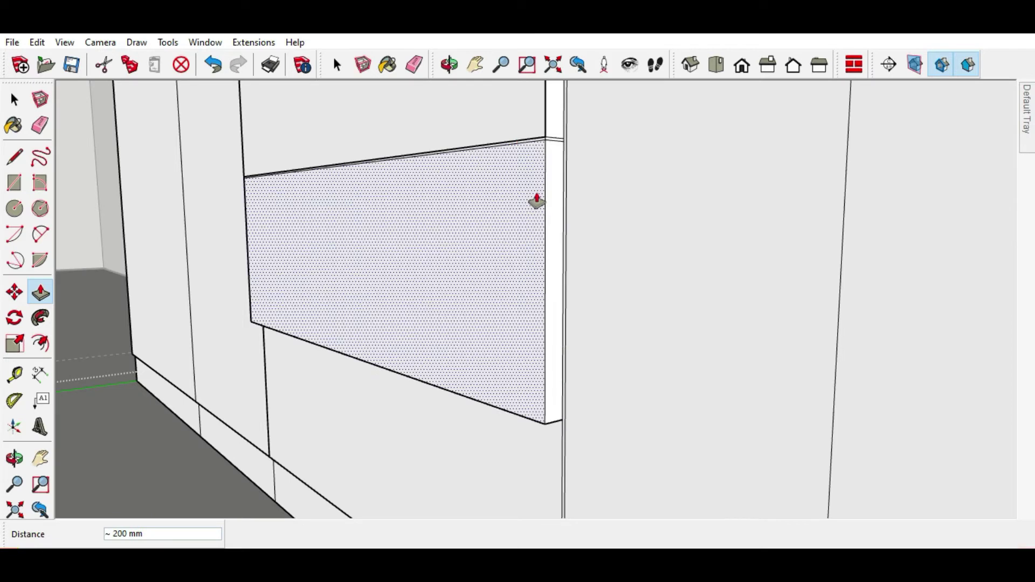
{"action": "scroll", "coordinate": [564, 185], "scroll_direction": "up", "scroll_amount": 2}
{"action": "scroll", "coordinate": [512, 175], "scroll_direction": "up", "scroll_amount": 2}
{"action": "left_click", "coordinate": [512, 176]}
{"action": "left_click", "coordinate": [606, 162]}
Push the shelf front face in 2 mm.
{"action": "left_click", "coordinate": [719, 65]}
{"action": "middle_click_drag", "start_coordinate": [668, 155], "coordinate": [691, 284]}
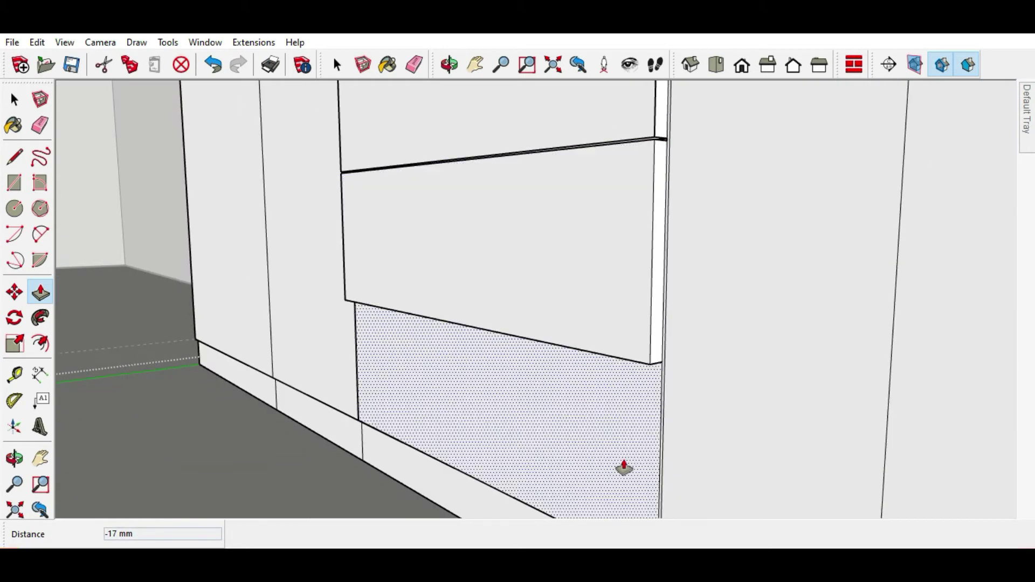
{"action": "key", "text": "p"}
{"action": "left_click", "coordinate": [683, 156]}
{"action": "type", "text": "2"}
{"action": "key", "text": "Return"}
{"action": "left_click", "coordinate": [682, 165]}
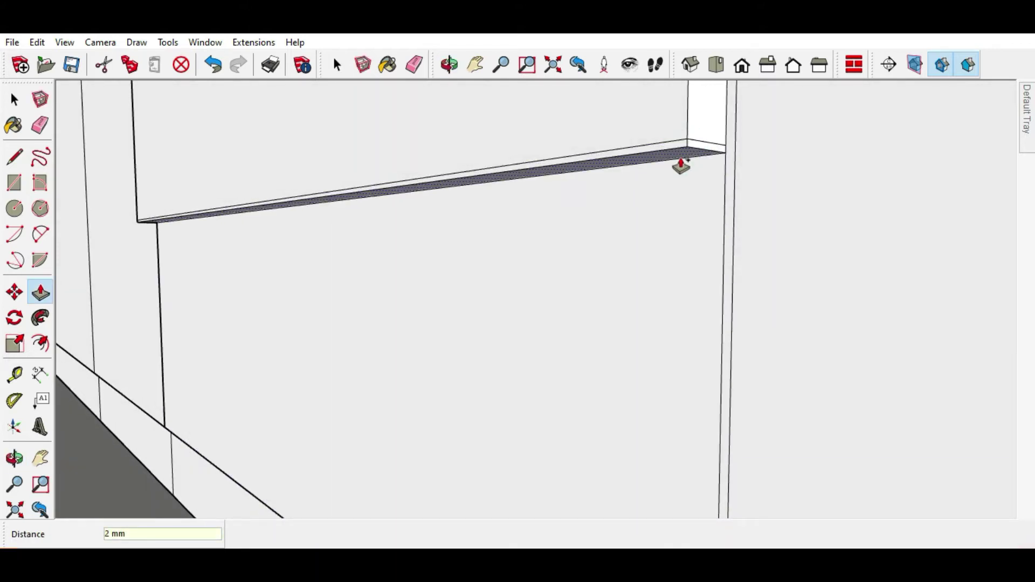
{"action": "left_click", "coordinate": [671, 161]}
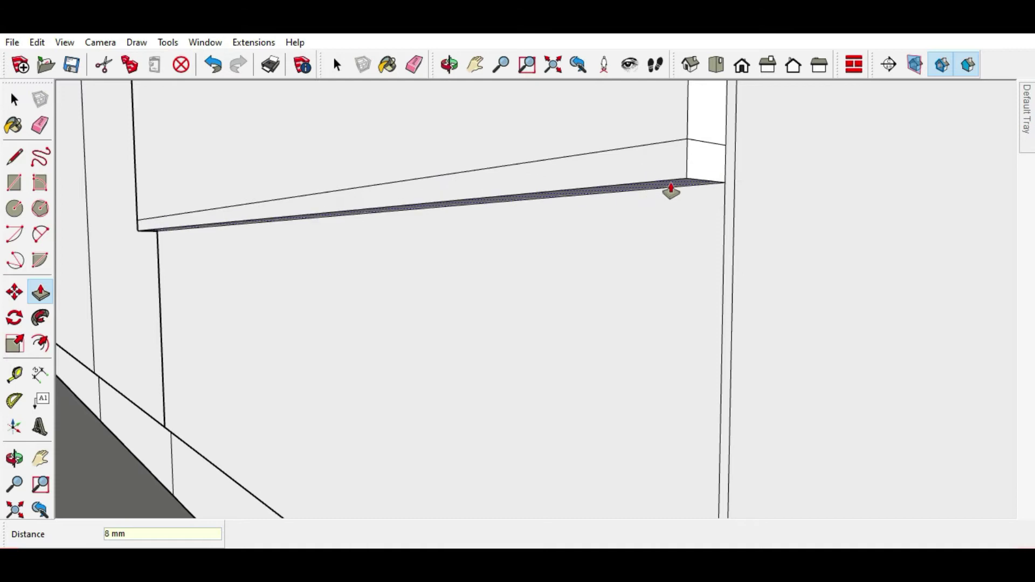
Extrude the large panel about 200 mm and push the shelf top down 17 mm.
{"action": "middle_click_drag", "start_coordinate": [671, 190], "coordinate": [671, 191]}
{"action": "left_click", "coordinate": [672, 190]}
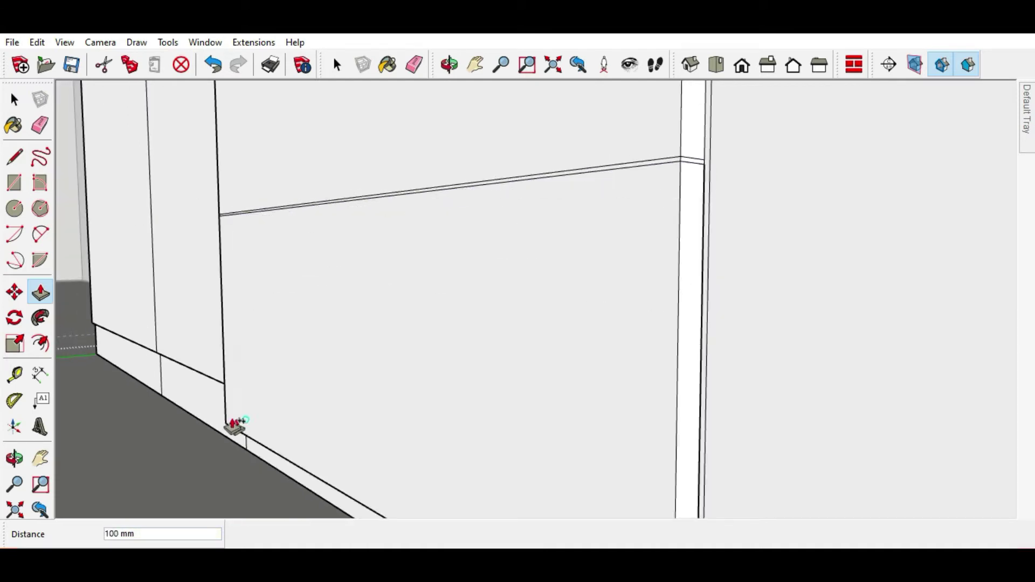
{"action": "left_click", "coordinate": [204, 377]}
{"action": "mouse_move", "coordinate": [573, 183]}
{"action": "middle_mouse_down"}
{"action": "mouse_move", "coordinate": [685, 154]}
{"action": "mouse_move", "coordinate": [754, 169]}
{"action": "middle_mouse_up"}
{"action": "left_click", "coordinate": [726, 179]}
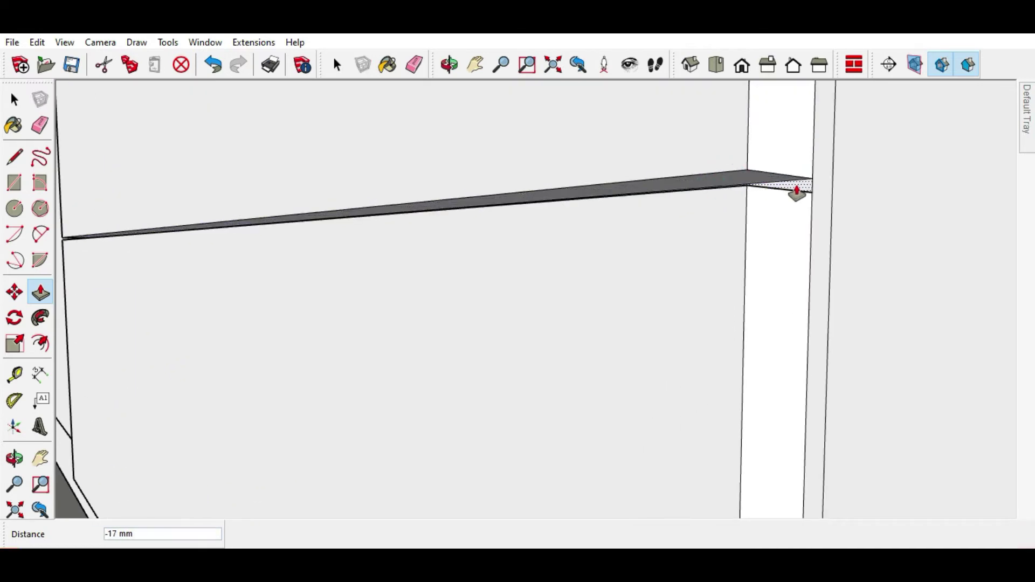
{"action": "left_click", "coordinate": [805, 190]}
Orbit to a front view of the cabinet's finished drawer fronts.
{"action": "middle_click_drag", "start_coordinate": [701, 203], "coordinate": [909, 301]}
{"action": "scroll", "coordinate": [909, 300], "scroll_direction": "down", "scroll_amount": 3}
{"action": "middle_click_drag", "start_coordinate": [820, 296], "coordinate": [510, 284]}
{"action": "scroll", "coordinate": [395, 231], "scroll_direction": "down", "scroll_amount": 2}
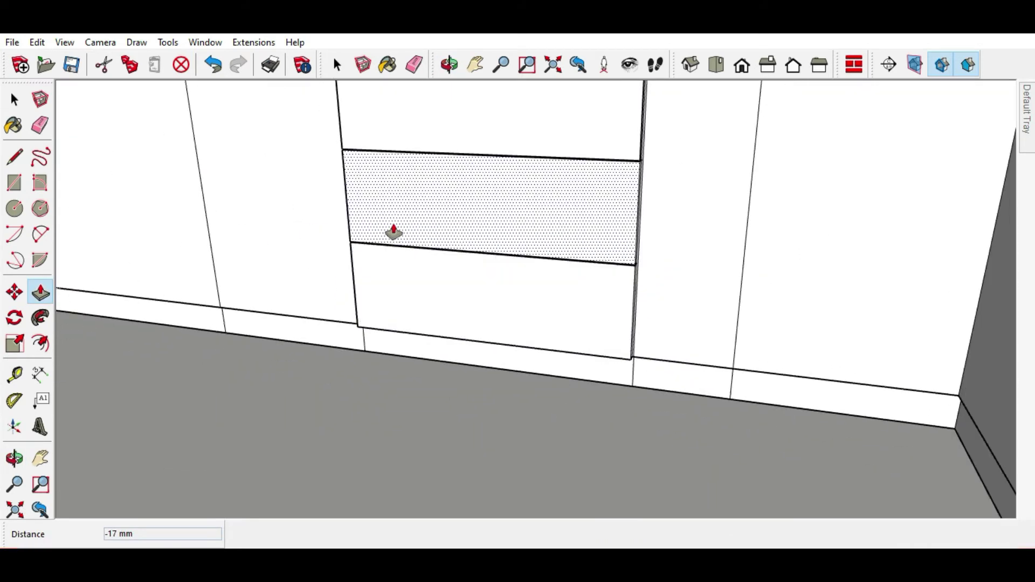
{"action": "scroll", "coordinate": [395, 231], "scroll_direction": "up", "scroll_amount": 3}
{"action": "middle_click_drag", "start_coordinate": [396, 231], "coordinate": [505, 279]}
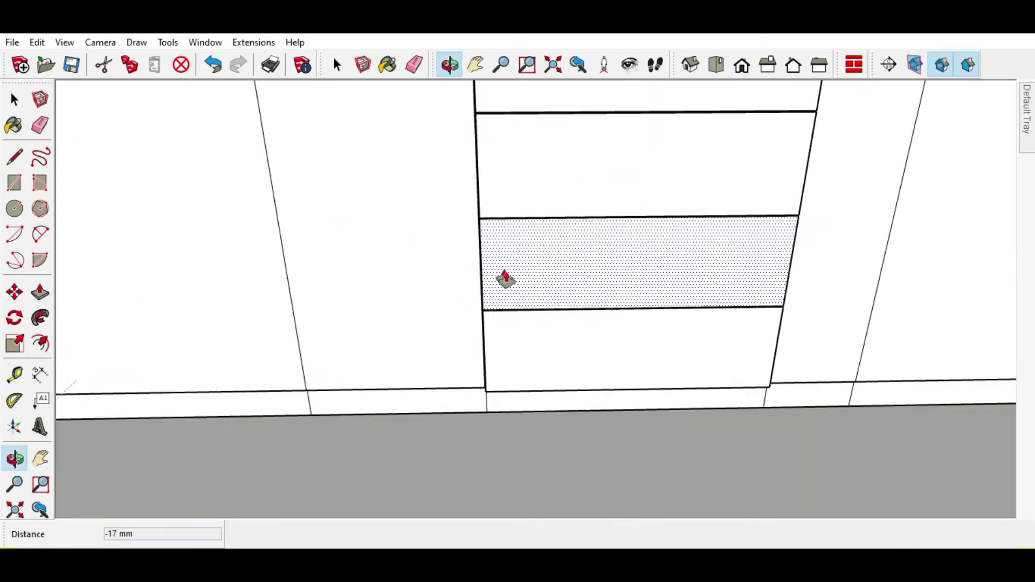
{"action": "scroll", "coordinate": [474, 342], "scroll_direction": "down", "scroll_amount": 3}
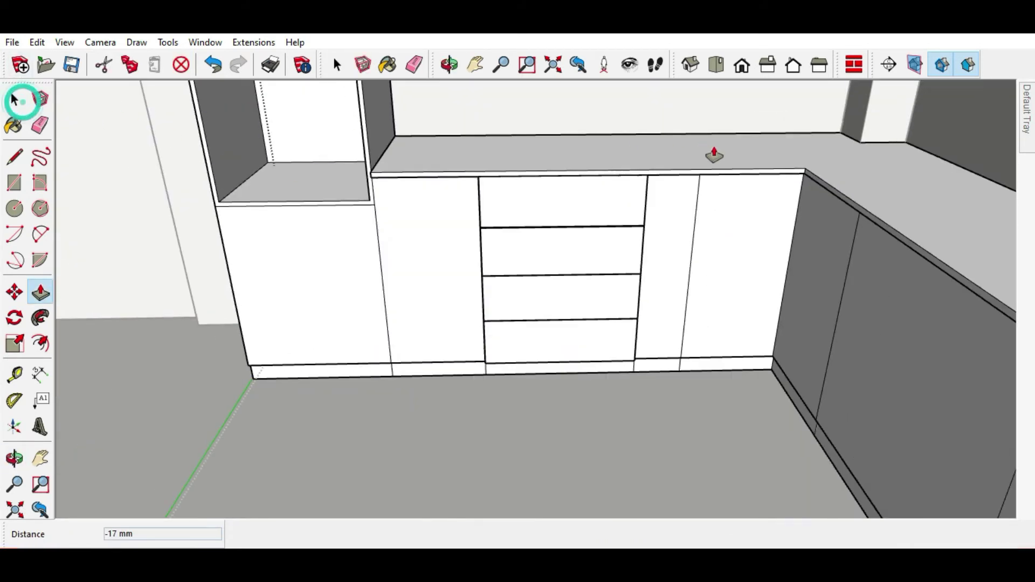
Orbit and zoom to inspect the drawer face and the cabinet's top and left side.
{"action": "scroll", "coordinate": [668, 181], "scroll_direction": "up", "scroll_amount": 3}
{"action": "scroll", "coordinate": [577, 235], "scroll_direction": "down", "scroll_amount": 2}
{"action": "middle_click_drag", "start_coordinate": [664, 162], "coordinate": [688, 192]}
{"action": "scroll", "coordinate": [527, 146], "scroll_direction": "up", "scroll_amount": 4}
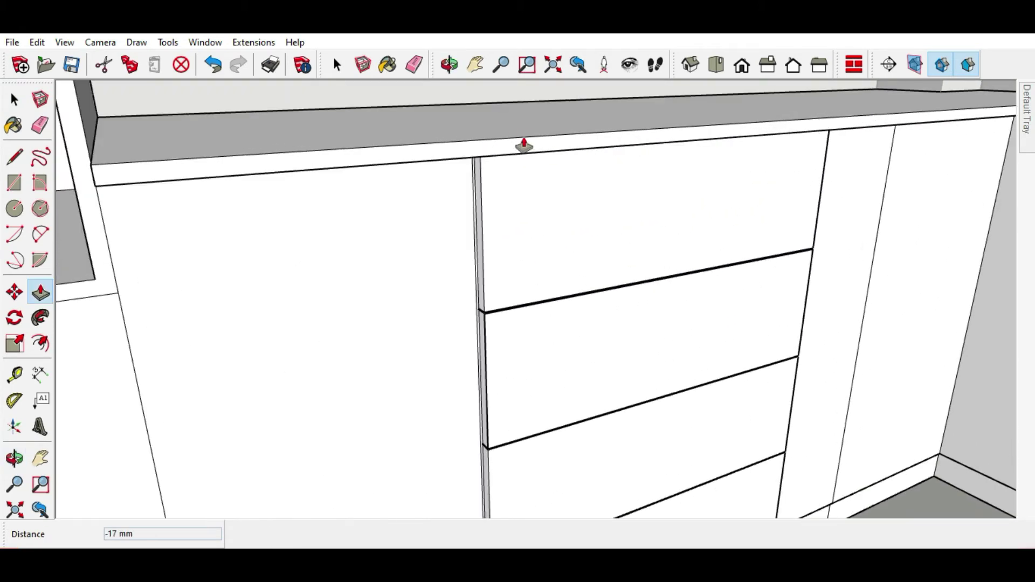
{"action": "scroll", "coordinate": [466, 238], "scroll_direction": "up", "scroll_amount": 3}
{"action": "scroll", "coordinate": [466, 239], "scroll_direction": "down", "scroll_amount": 2}
{"action": "middle_click_drag", "start_coordinate": [526, 176], "coordinate": [624, 196]}
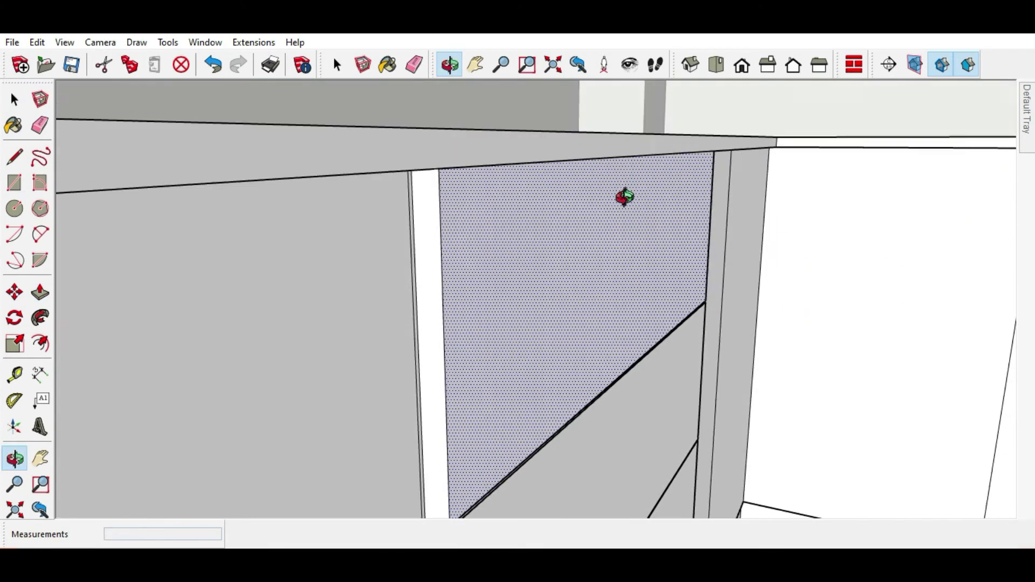
{"action": "scroll", "coordinate": [495, 214], "scroll_direction": "up", "scroll_amount": 2}
{"action": "middle_click_drag", "start_coordinate": [495, 215], "coordinate": [201, 335]}
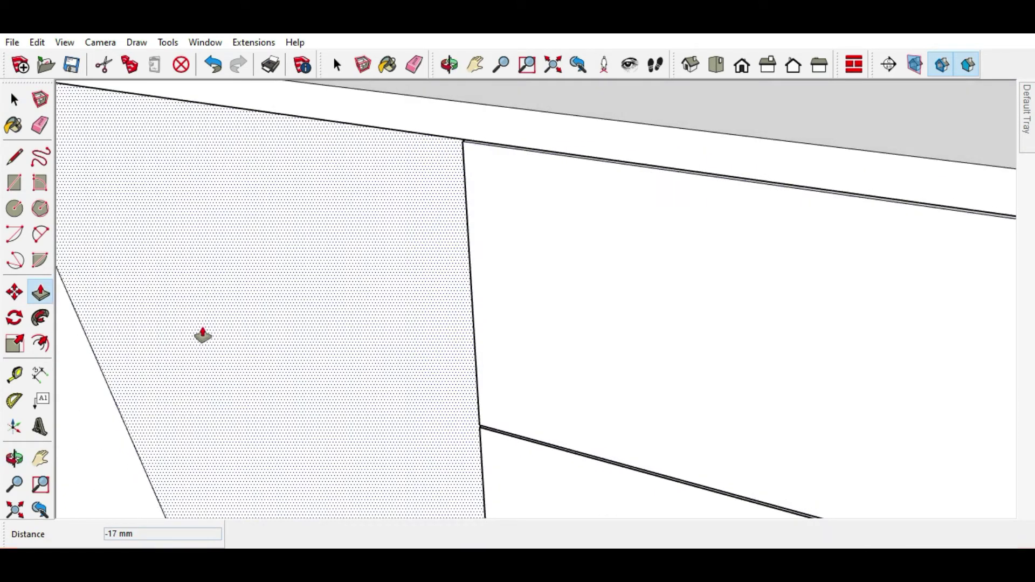
{"action": "scroll", "coordinate": [326, 296], "scroll_direction": "down", "scroll_amount": 2}
Select the countertop strip and its faces along the cabinet top.
{"action": "key", "text": "Escape"}
{"action": "key", "text": "space"}
{"action": "scroll", "coordinate": [366, 189], "scroll_direction": "up", "scroll_amount": 3}
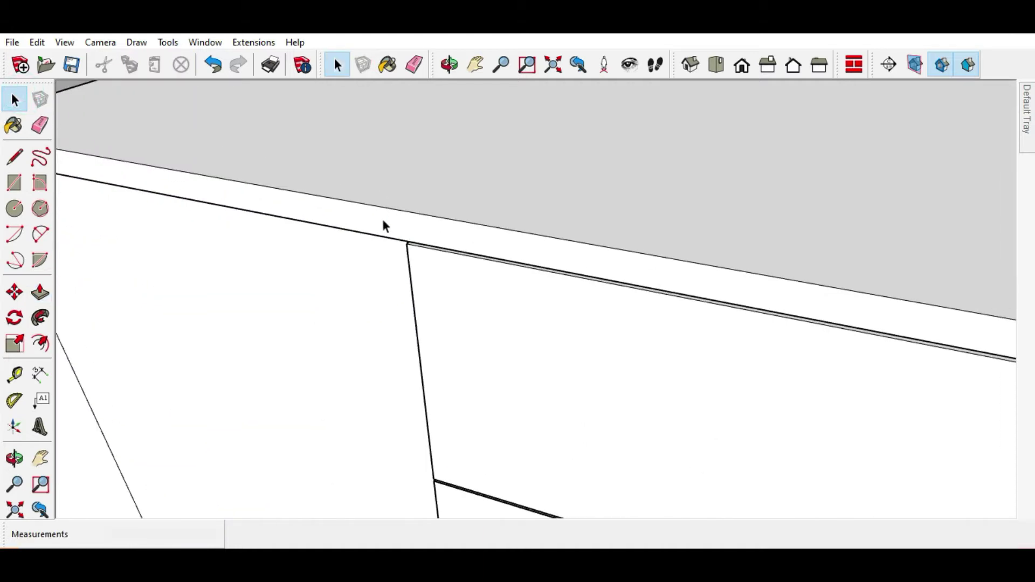
{"action": "left_click", "coordinate": [380, 222]}
{"action": "double_click", "coordinate": [381, 222]}
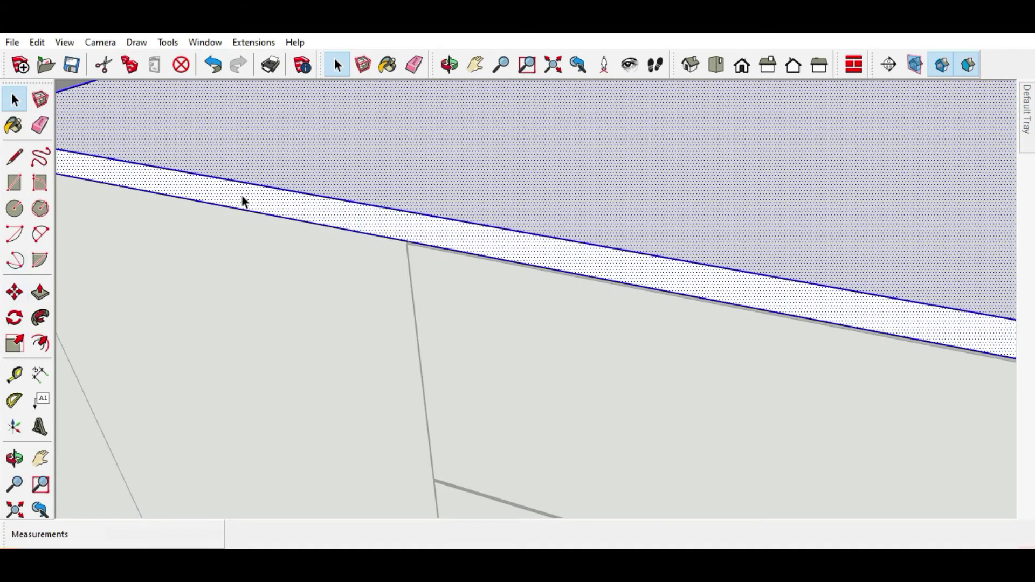
{"action": "scroll", "coordinate": [434, 241], "scroll_direction": "down", "scroll_amount": 3}
Measure the strip's edge thickness with the Tape Measure, reading 14 mm.
{"action": "middle_click_drag", "start_coordinate": [435, 241], "coordinate": [284, 186]}
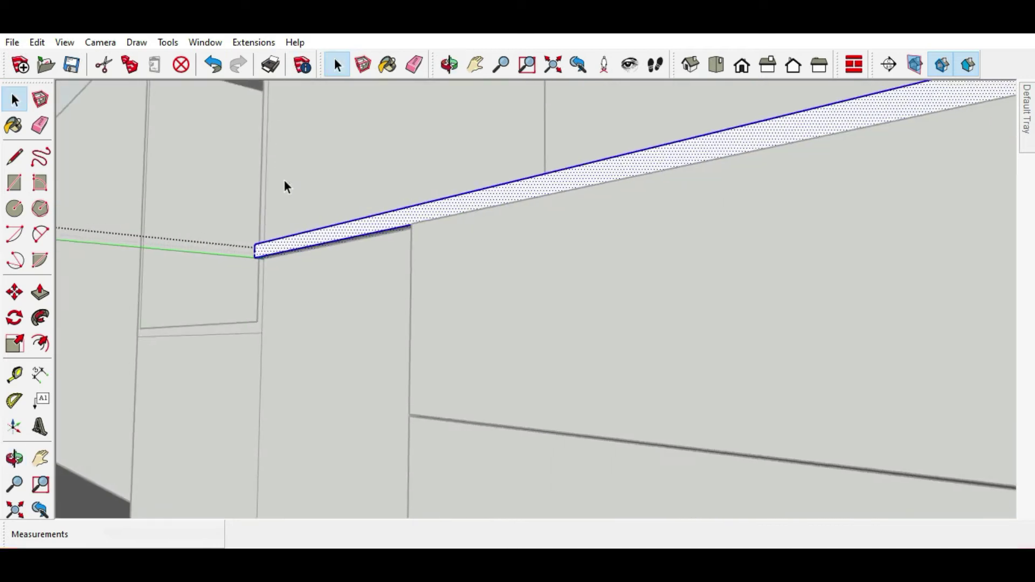
{"action": "scroll", "coordinate": [452, 302], "scroll_direction": "up", "scroll_amount": 3}
{"action": "middle_click_drag", "start_coordinate": [453, 305], "coordinate": [512, 194]}
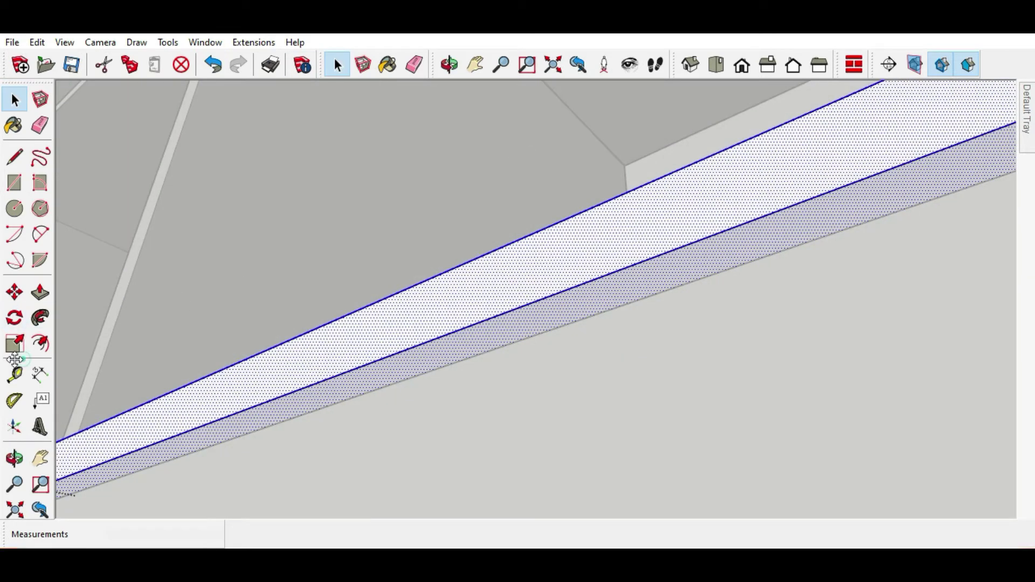
{"action": "left_click", "coordinate": [14, 374]}
{"action": "left_click", "coordinate": [367, 365]}
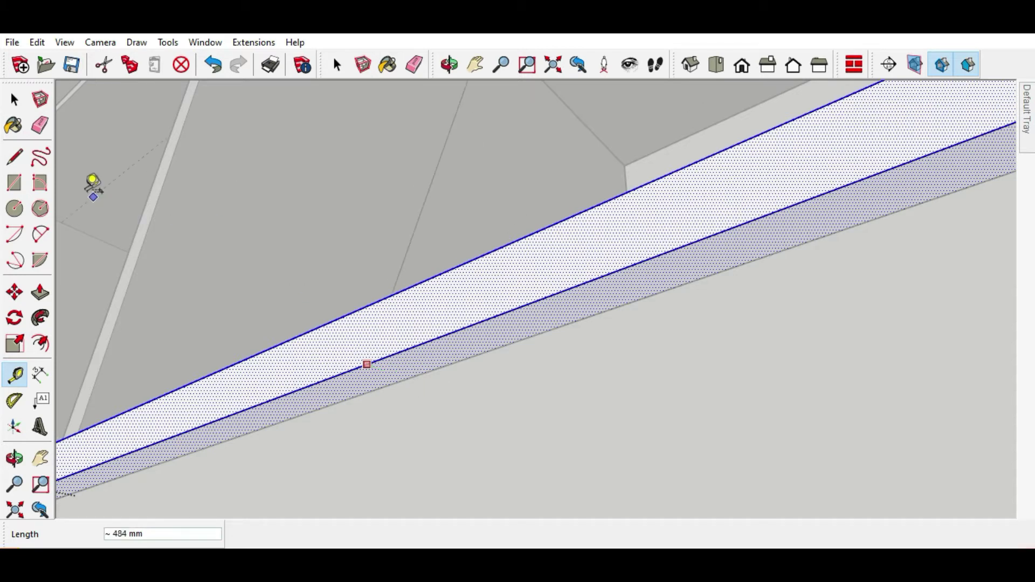
Push/Pull the countertop's front face out about 14 mm.
{"action": "left_click", "coordinate": [15, 100]}
{"action": "middle_click_drag", "start_coordinate": [462, 271], "coordinate": [444, 264]}
{"action": "scroll", "coordinate": [444, 265], "scroll_direction": "down", "scroll_amount": 5}
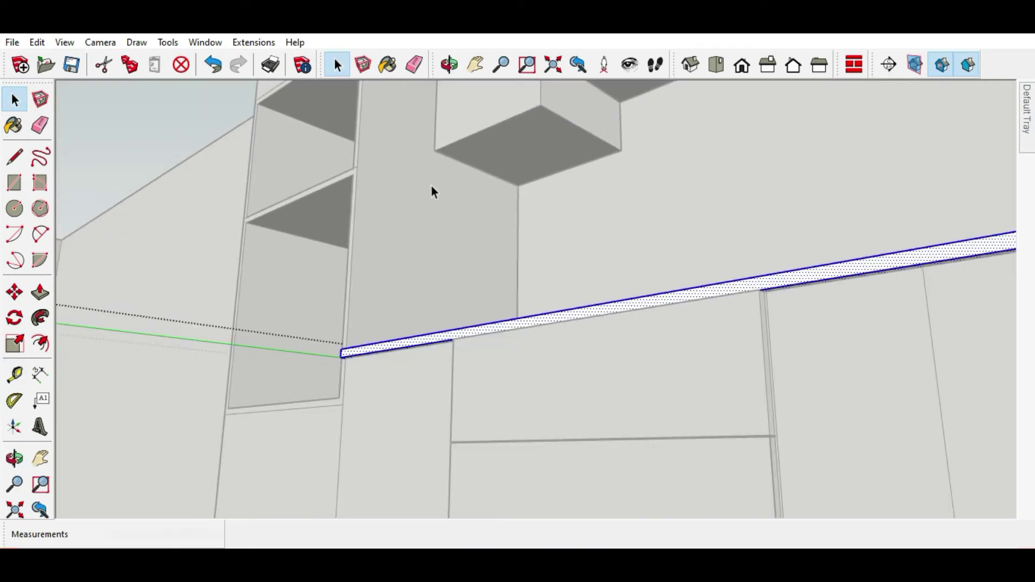
{"action": "scroll", "coordinate": [426, 361], "scroll_direction": "up", "scroll_amount": 2}
{"action": "scroll", "coordinate": [447, 335], "scroll_direction": "up", "scroll_amount": 2}
{"action": "mouse_move", "coordinate": [447, 335]}
{"action": "middle_mouse_down"}
{"action": "mouse_move", "coordinate": [410, 420]}
{"action": "mouse_move", "coordinate": [399, 357]}
{"action": "middle_mouse_up"}
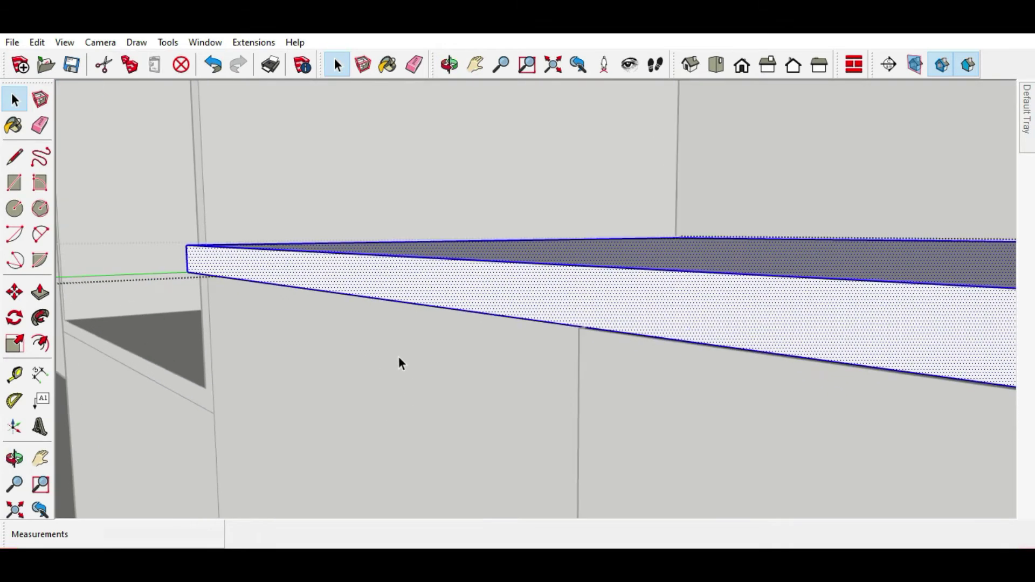
{"action": "left_click", "coordinate": [40, 293]}
{"action": "left_click", "coordinate": [267, 276]}
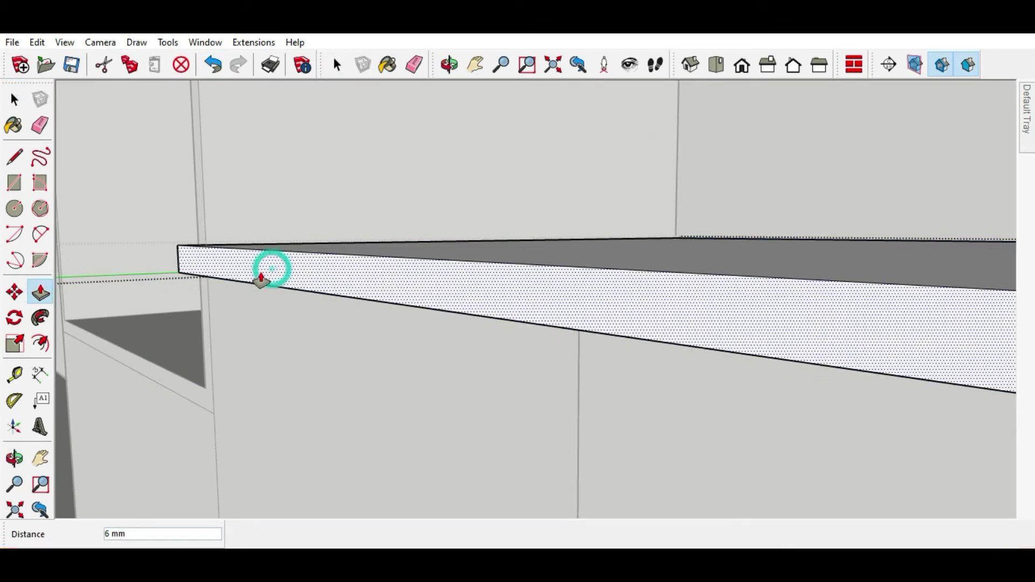
{"action": "left_click", "coordinate": [254, 296]}
Extend the L-shaped countertop's other edge by the same 14 mm and close the group.
{"action": "mouse_move", "coordinate": [254, 296]}
{"action": "middle_mouse_down"}
{"action": "mouse_move", "coordinate": [467, 242]}
{"action": "mouse_move", "coordinate": [613, 393]}
{"action": "middle_mouse_up"}
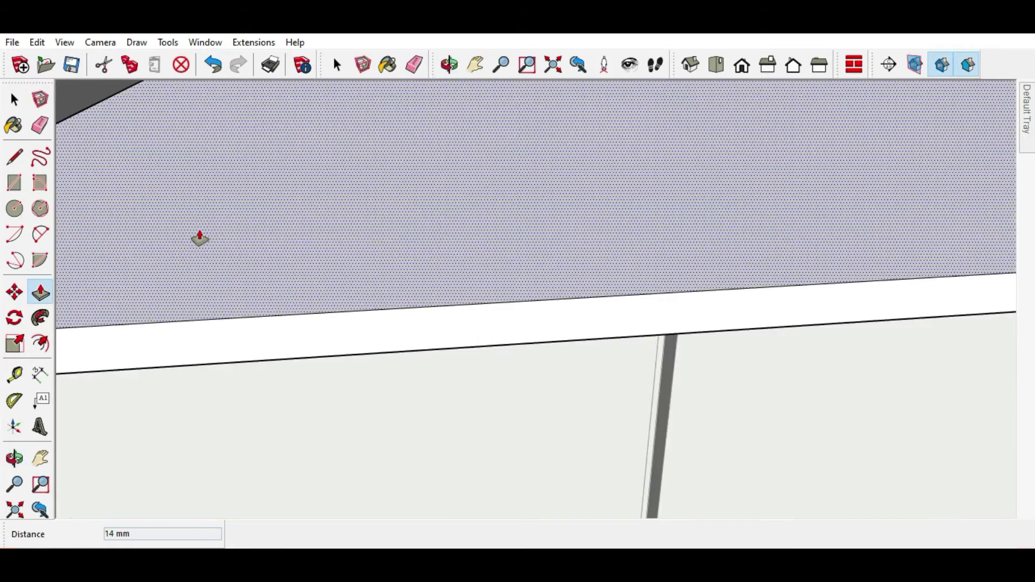
{"action": "scroll", "coordinate": [166, 199], "scroll_direction": "down", "scroll_amount": 3}
{"action": "middle_click_drag", "start_coordinate": [166, 199], "coordinate": [628, 224]}
{"action": "scroll", "coordinate": [629, 223], "scroll_direction": "up", "scroll_amount": 5}
{"action": "mouse_move", "coordinate": [307, 210]}
{"action": "middle_mouse_down"}
{"action": "mouse_move", "coordinate": [584, 221]}
{"action": "mouse_move", "coordinate": [534, 211]}
{"action": "mouse_move", "coordinate": [356, 123]}
{"action": "mouse_move", "coordinate": [380, 125]}
{"action": "mouse_move", "coordinate": [478, 224]}
{"action": "middle_mouse_up"}
{"action": "scroll", "coordinate": [506, 228], "scroll_direction": "up", "scroll_amount": 2}
{"action": "left_click", "coordinate": [506, 229]}
{"action": "scroll", "coordinate": [407, 205], "scroll_direction": "up", "scroll_amount": 3}
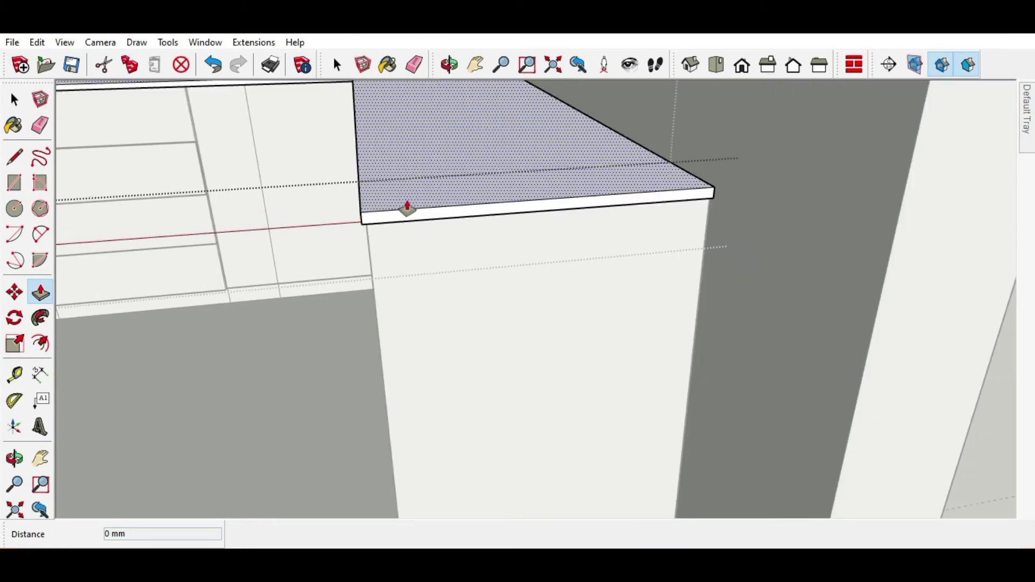
{"action": "middle_click_drag", "start_coordinate": [407, 205], "coordinate": [610, 204]}
{"action": "scroll", "coordinate": [381, 306], "scroll_direction": "up", "scroll_amount": 2}
{"action": "scroll", "coordinate": [410, 291], "scroll_direction": "down", "scroll_amount": 2}
{"action": "left_click", "coordinate": [439, 267]}
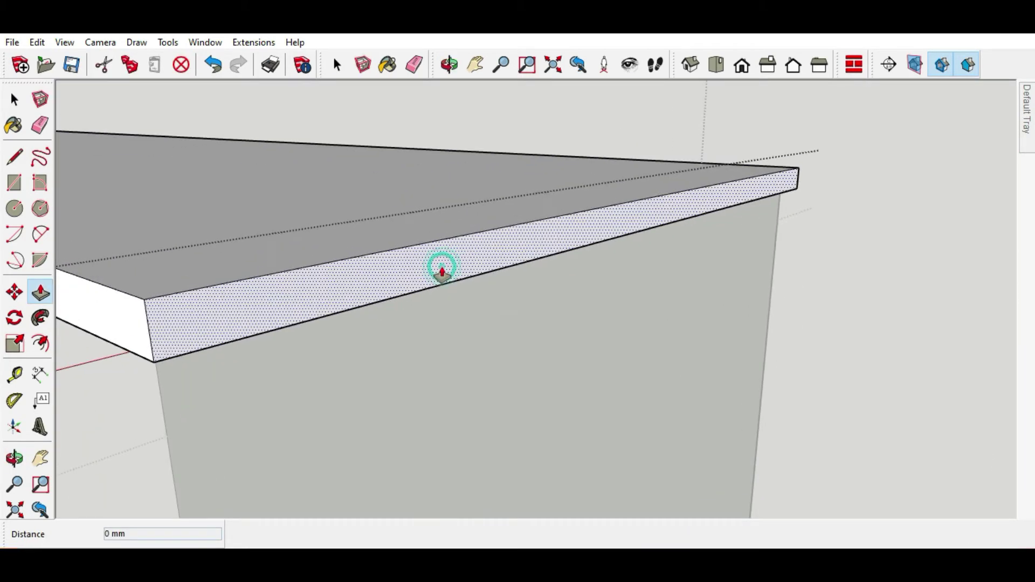
{"action": "scroll", "coordinate": [539, 281], "scroll_direction": "down", "scroll_amount": 5}
{"action": "scroll", "coordinate": [378, 243], "scroll_direction": "down", "scroll_amount": 3}
{"action": "left_click", "coordinate": [15, 99]}
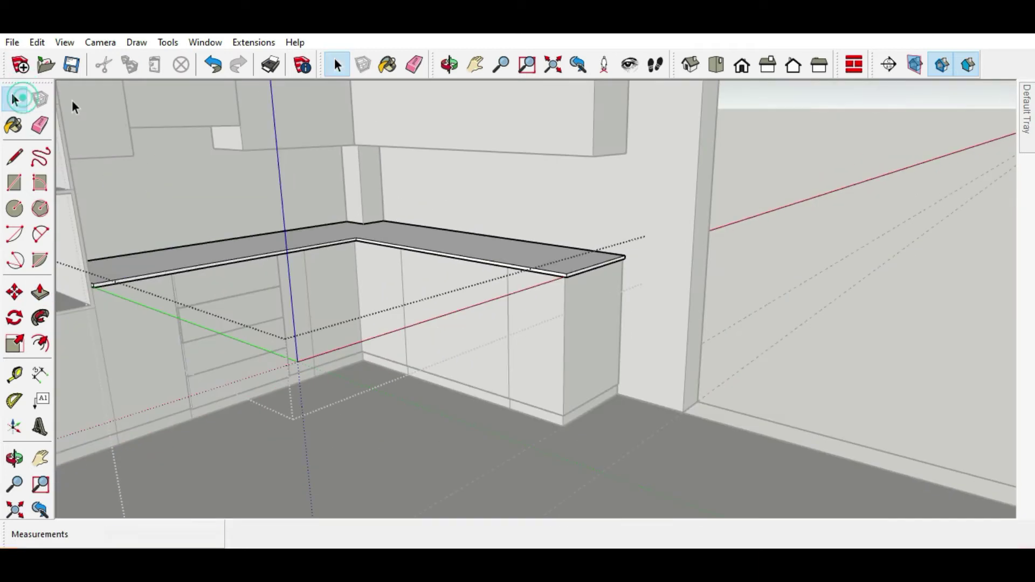
{"action": "left_click", "coordinate": [858, 146]}
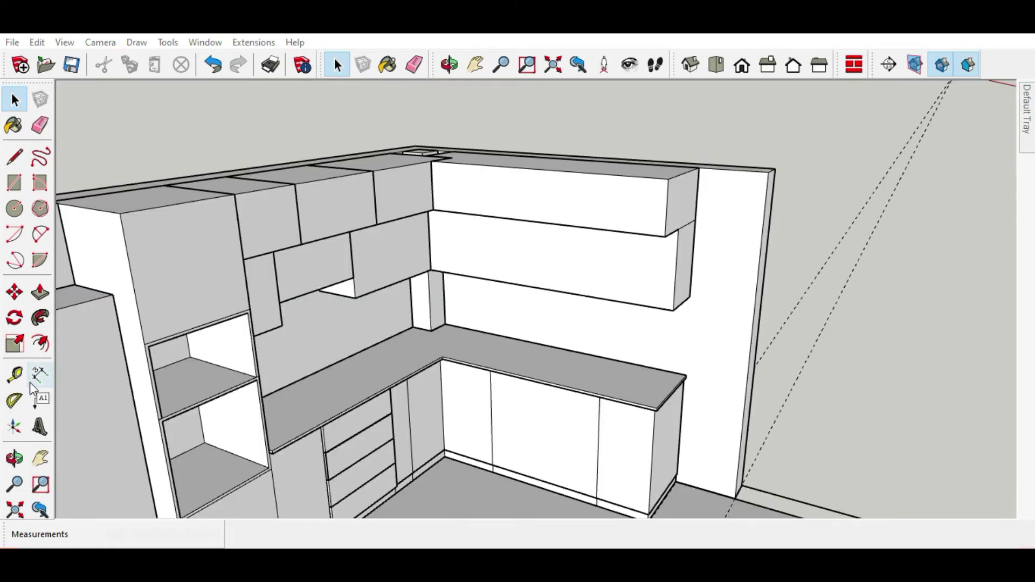
Create Tape Measure guides 400 mm from the wall cabinet's corner, then 900 mm beyond.
{"action": "left_click", "coordinate": [15, 374]}
{"action": "left_click", "coordinate": [667, 207]}
{"action": "type", "text": "400"}
{"action": "key", "text": "Return"}
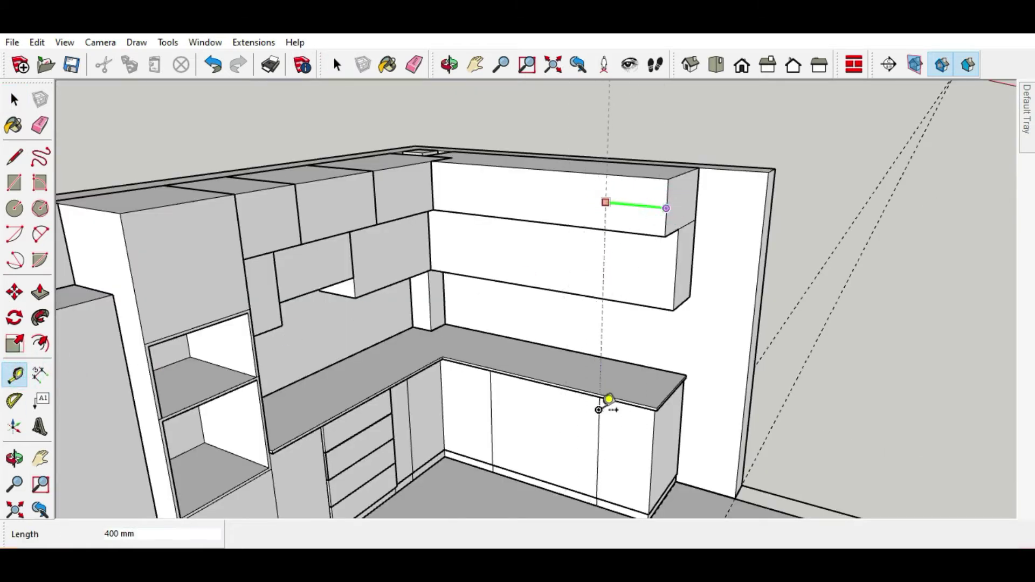
{"action": "left_click", "coordinate": [606, 203]}
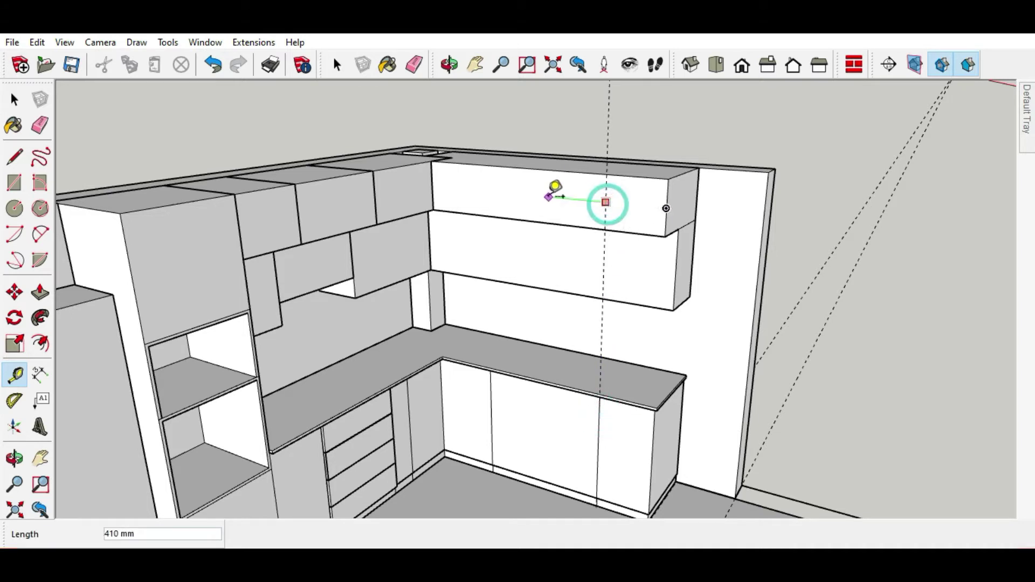
{"action": "type", "text": "900"}
{"action": "key", "text": "Return"}
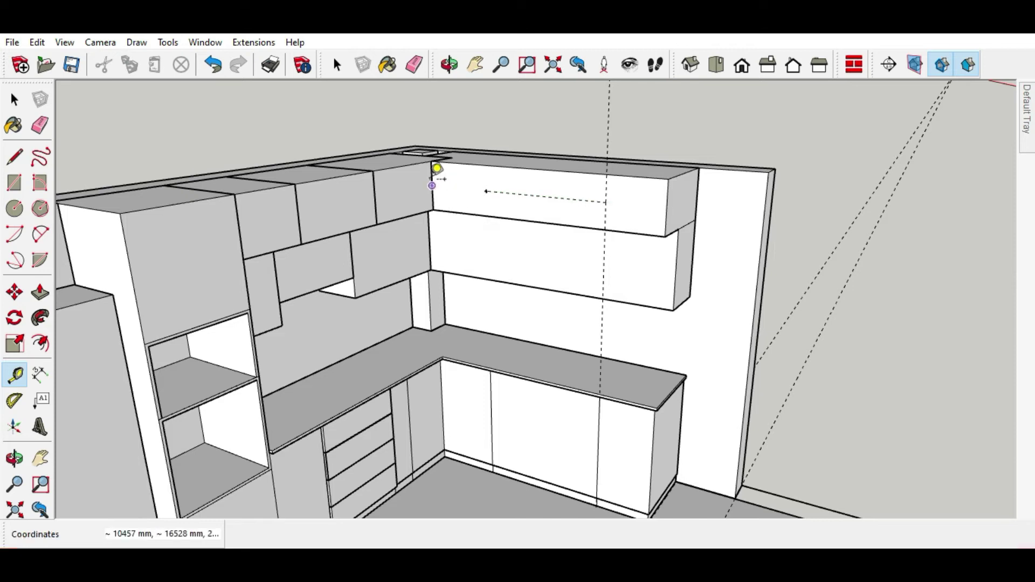
Place a vertical guide at the 900 mm point, then erase two unwanted marks.
{"action": "left_click", "coordinate": [432, 183]}
{"action": "left_click", "coordinate": [487, 189]}
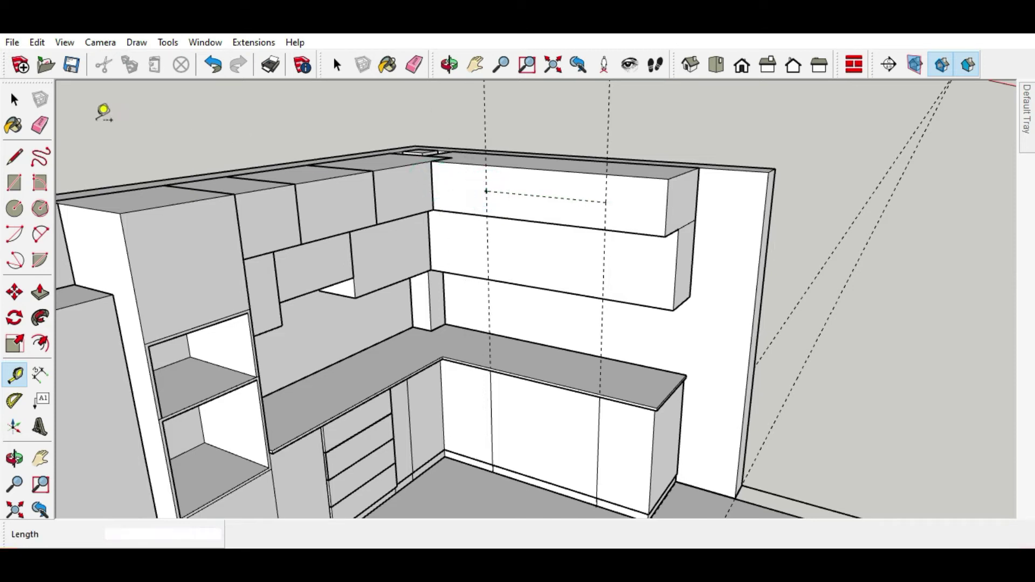
{"action": "left_click", "coordinate": [41, 125]}
{"action": "left_click", "coordinate": [528, 196]}
{"action": "left_click", "coordinate": [578, 195]}
Open the upper wall cabinet group and select its geometry for editing.
{"action": "left_click", "coordinate": [14, 99]}
{"action": "scroll", "coordinate": [535, 199], "scroll_direction": "up", "scroll_amount": 3}
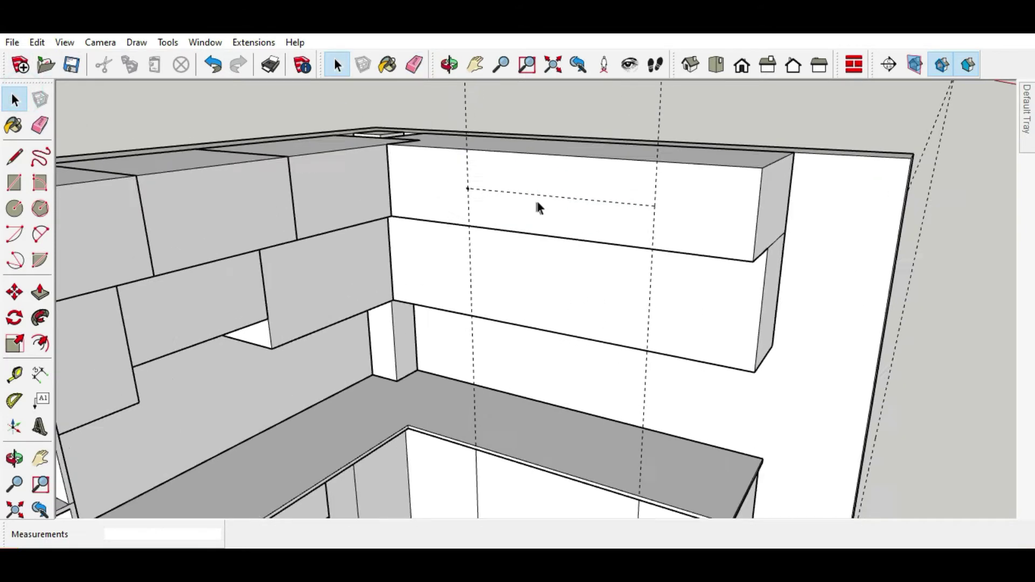
{"action": "scroll", "coordinate": [562, 199], "scroll_direction": "up", "scroll_amount": 2}
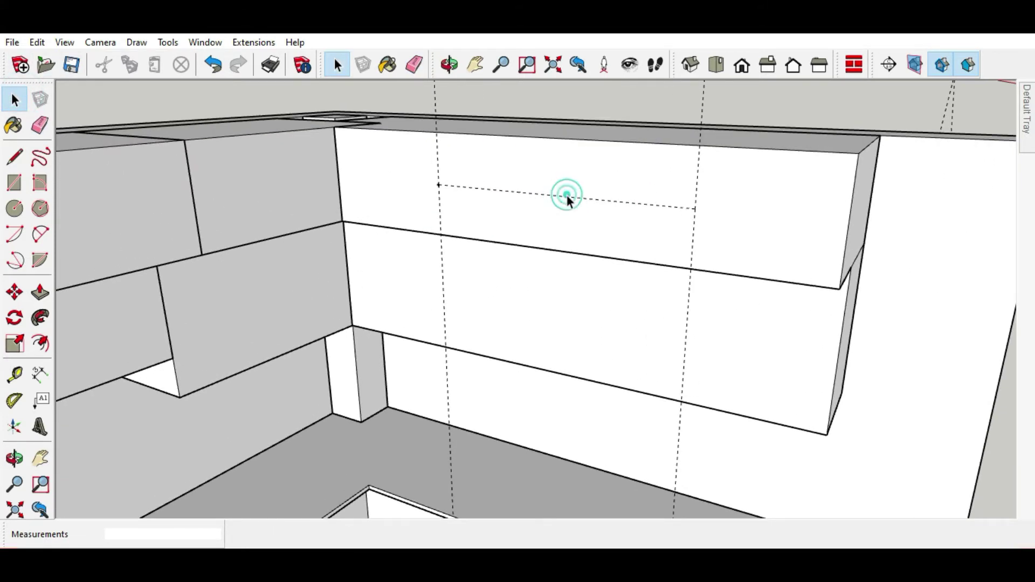
{"action": "scroll", "coordinate": [547, 251], "scroll_direction": "down", "scroll_amount": 4}
{"action": "double_click", "coordinate": [568, 205]}
{"action": "left_click", "coordinate": [569, 203]}
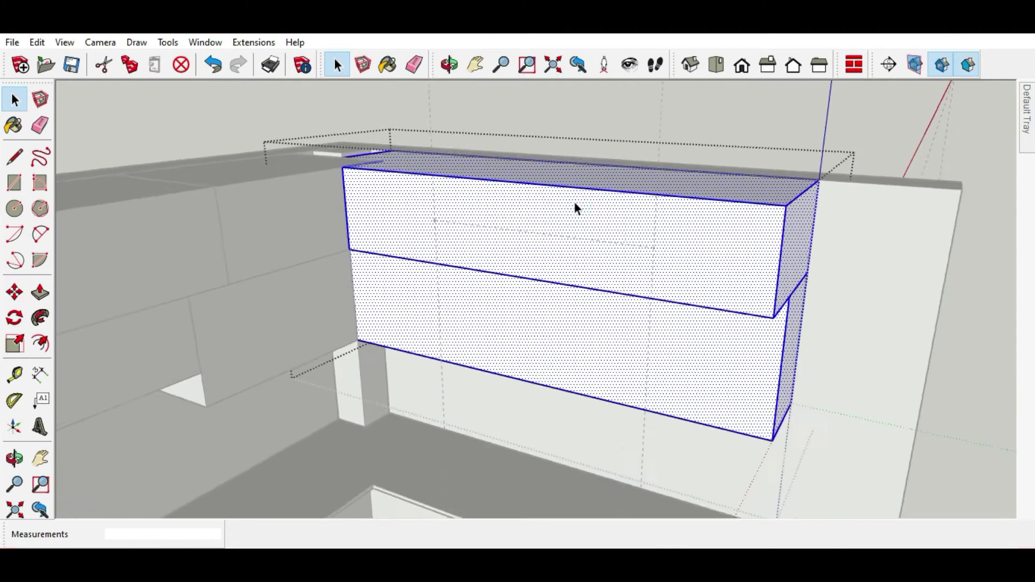
{"action": "scroll", "coordinate": [572, 204], "scroll_direction": "up", "scroll_amount": 2}
Draw two vertical lines along the guides, making three front panels, and close the group.
{"action": "key", "text": "l"}
{"action": "left_click", "coordinate": [667, 192]}
{"action": "left_click", "coordinate": [661, 308]}
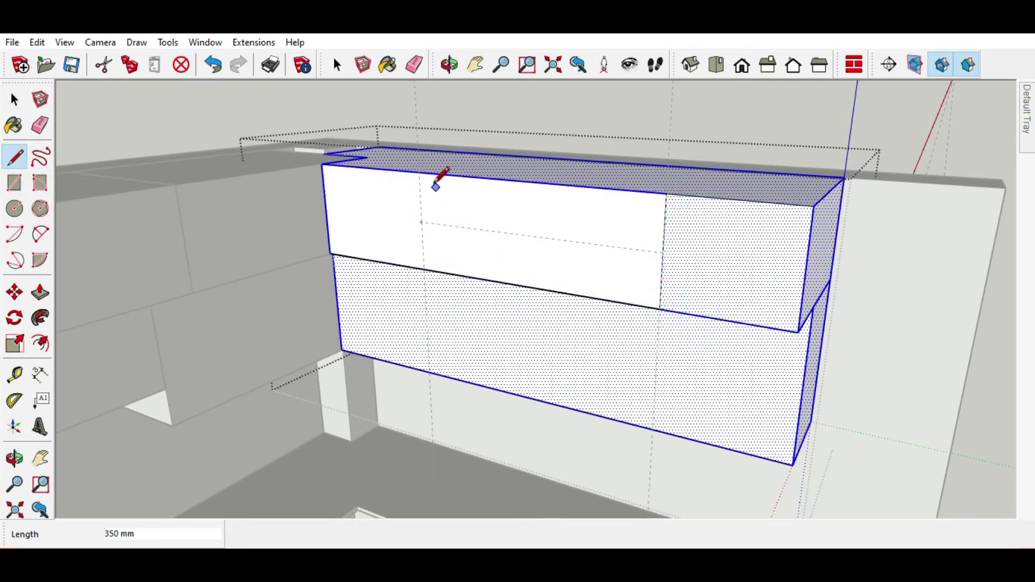
{"action": "left_click", "coordinate": [419, 173]}
{"action": "left_click", "coordinate": [424, 269]}
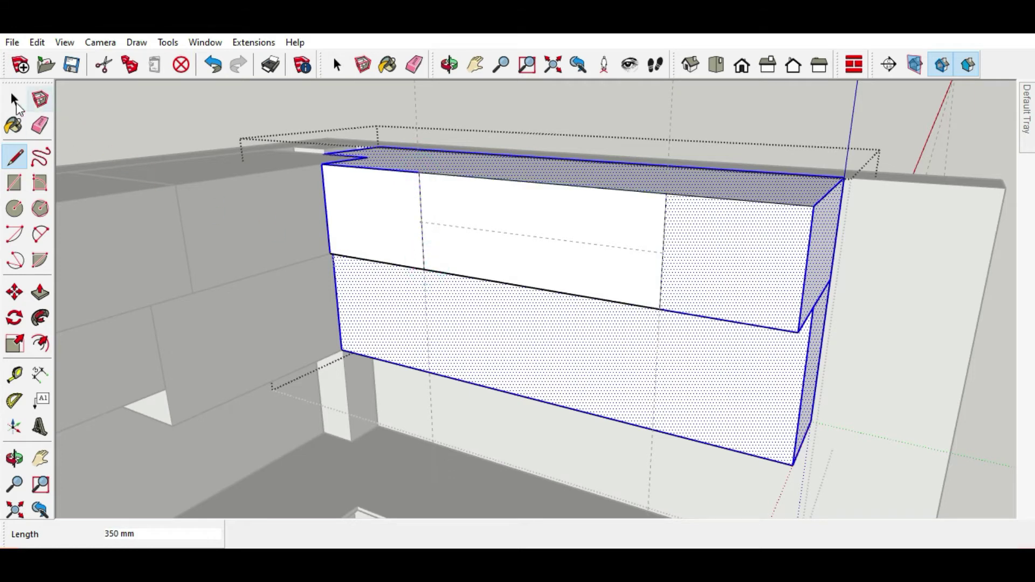
{"action": "key", "text": "space"}
{"action": "left_click", "coordinate": [503, 212]}
{"action": "scroll", "coordinate": [606, 190], "scroll_direction": "down", "scroll_amount": 3}
{"action": "middle_click_drag", "start_coordinate": [607, 189], "coordinate": [631, 161]}
{"action": "left_click", "coordinate": [631, 162]}
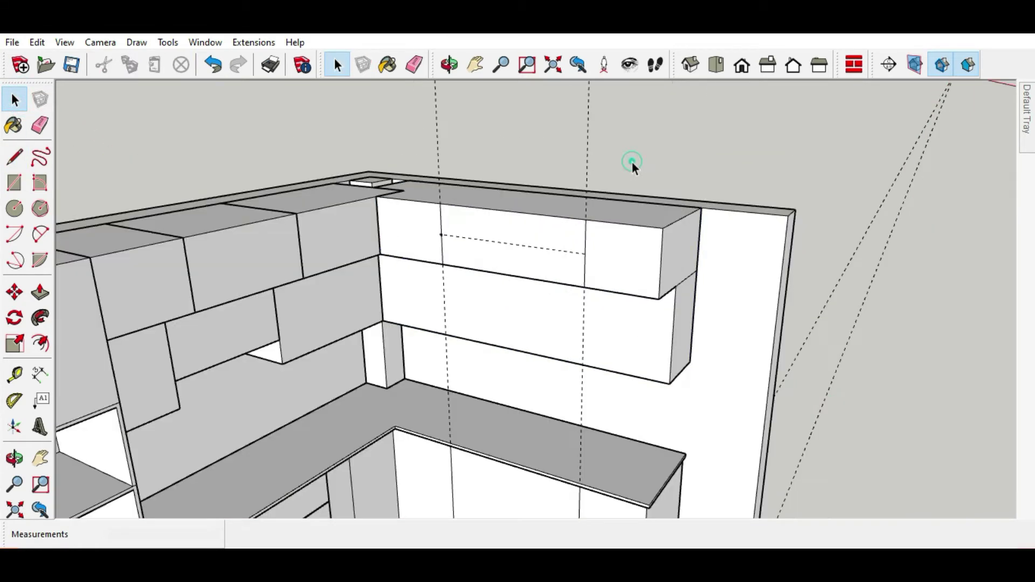
{"action": "left_click", "coordinate": [40, 126]}
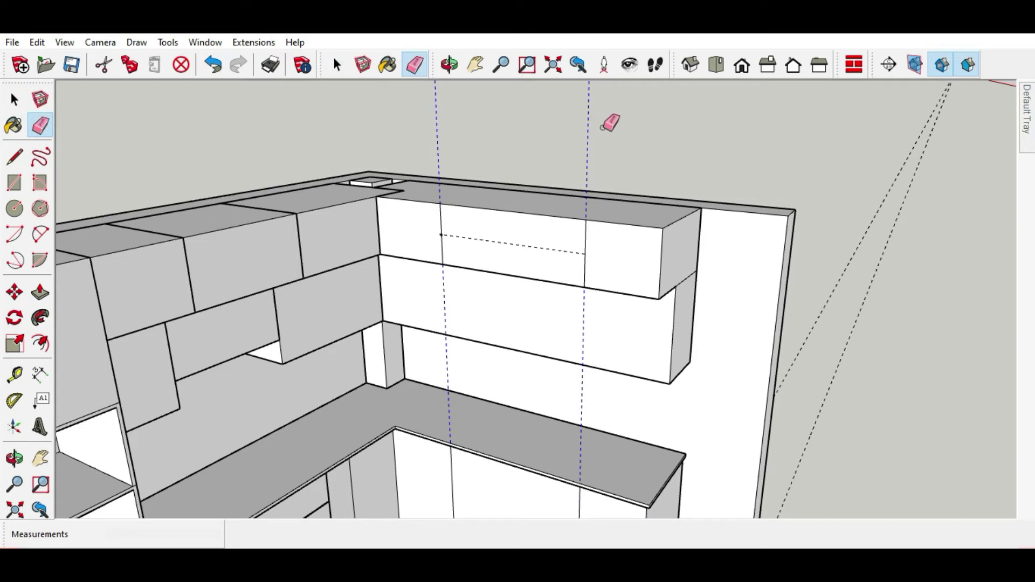
{"action": "scroll", "coordinate": [762, 155], "scroll_direction": "down", "scroll_amount": 3}
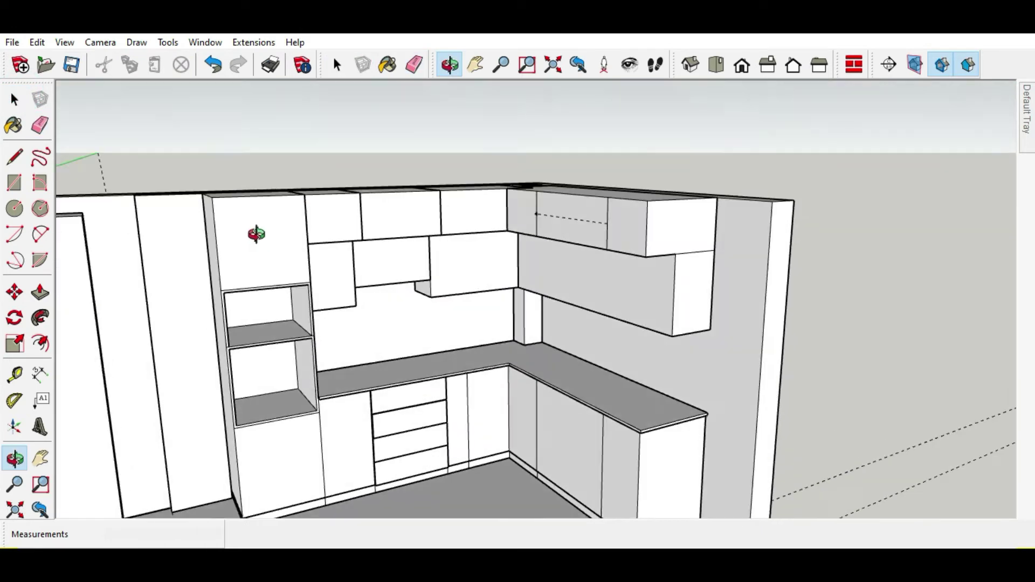
Orbit to a frontal view and select the upper cabinet group.
{"action": "mouse_move", "coordinate": [254, 231]}
{"action": "middle_mouse_down"}
{"action": "mouse_move", "coordinate": [261, 270]}
{"action": "mouse_move", "coordinate": [463, 266]}
{"action": "middle_mouse_up"}
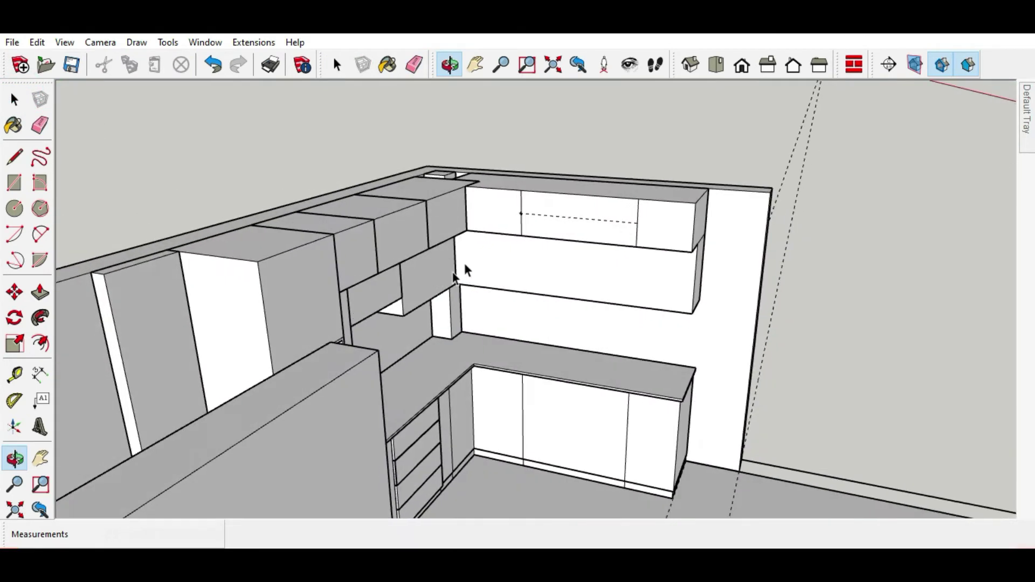
{"action": "scroll", "coordinate": [714, 273], "scroll_direction": "up", "scroll_amount": 5}
{"action": "mouse_move", "coordinate": [714, 273]}
{"action": "middle_mouse_down"}
{"action": "mouse_move", "coordinate": [668, 279]}
{"action": "mouse_move", "coordinate": [694, 279]}
{"action": "middle_mouse_up"}
{"action": "scroll", "coordinate": [694, 276], "scroll_direction": "down", "scroll_amount": 3}
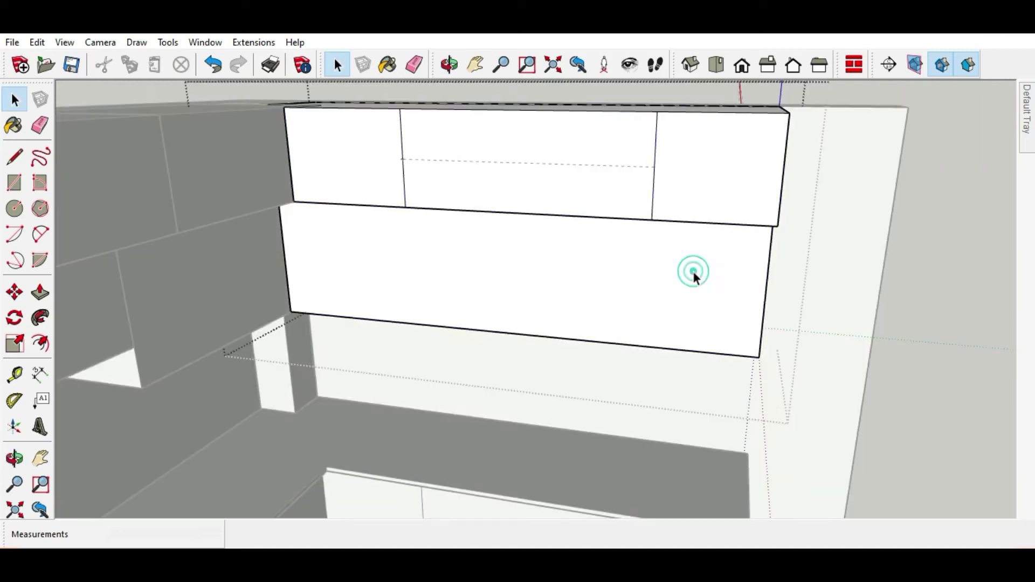
{"action": "left_click", "coordinate": [689, 273]}
{"action": "scroll", "coordinate": [441, 259], "scroll_direction": "down", "scroll_amount": 2}
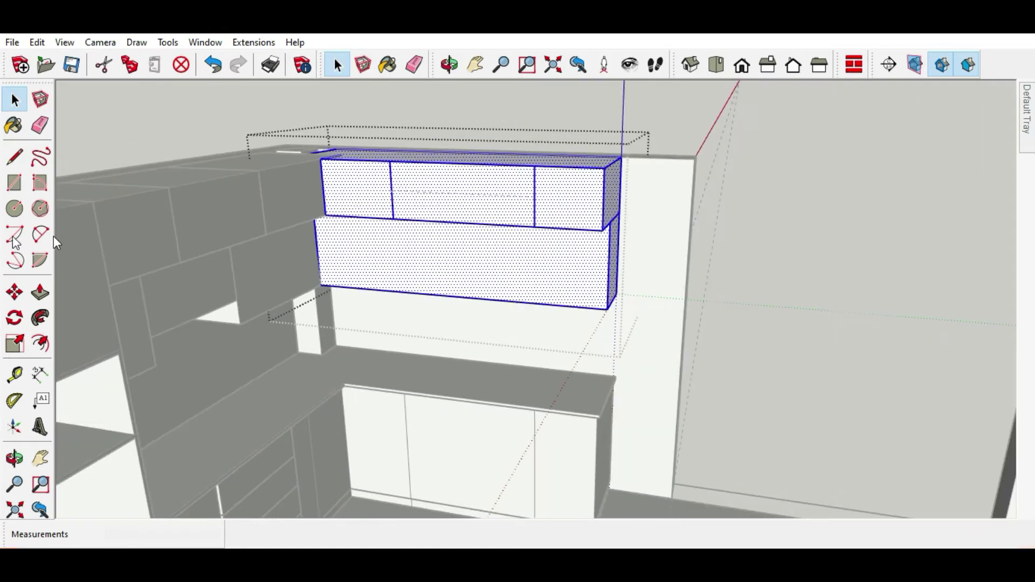
Set a Tape Measure guide 50 mm in from the front face's left edge.
{"action": "left_click", "coordinate": [15, 374]}
{"action": "scroll", "coordinate": [326, 227], "scroll_direction": "up", "scroll_amount": 4}
{"action": "scroll", "coordinate": [322, 240], "scroll_direction": "up", "scroll_amount": 2}
{"action": "left_click", "coordinate": [306, 251]}
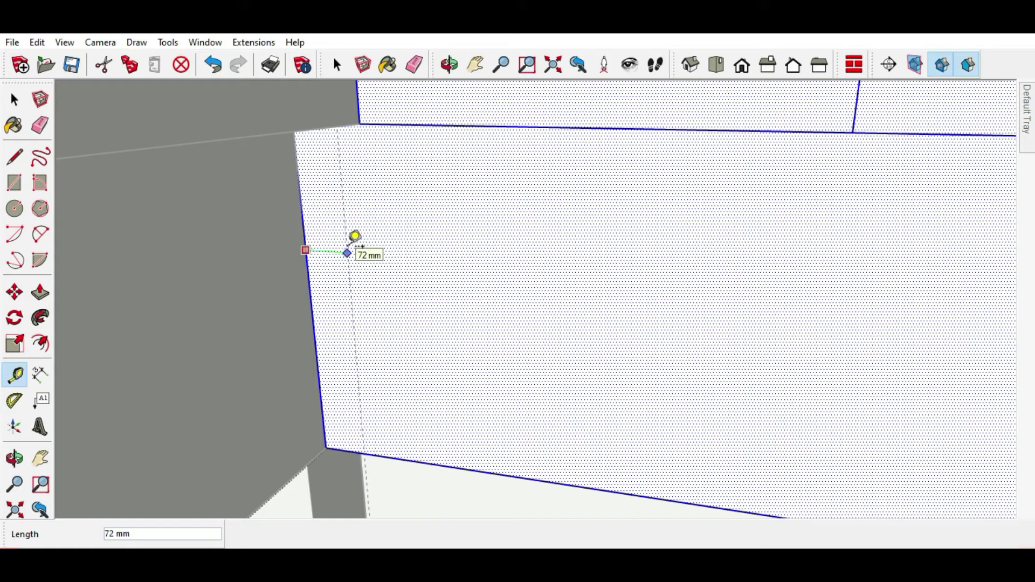
{"action": "key", "text": "Return"}
{"action": "scroll", "coordinate": [299, 218], "scroll_direction": "down", "scroll_amount": 3}
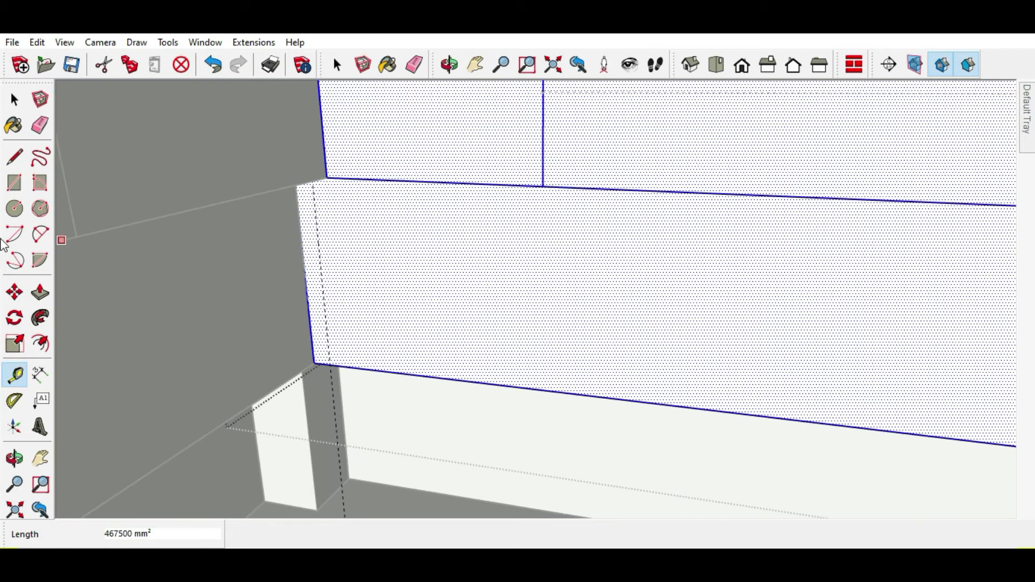
Draw a vertical line along the 50 mm guide to the face's top corner, splitting off a strip.
{"action": "left_click", "coordinate": [15, 158]}
{"action": "scroll", "coordinate": [258, 277], "scroll_direction": "up", "scroll_amount": 1}
{"action": "scroll", "coordinate": [254, 286], "scroll_direction": "up", "scroll_amount": 1}
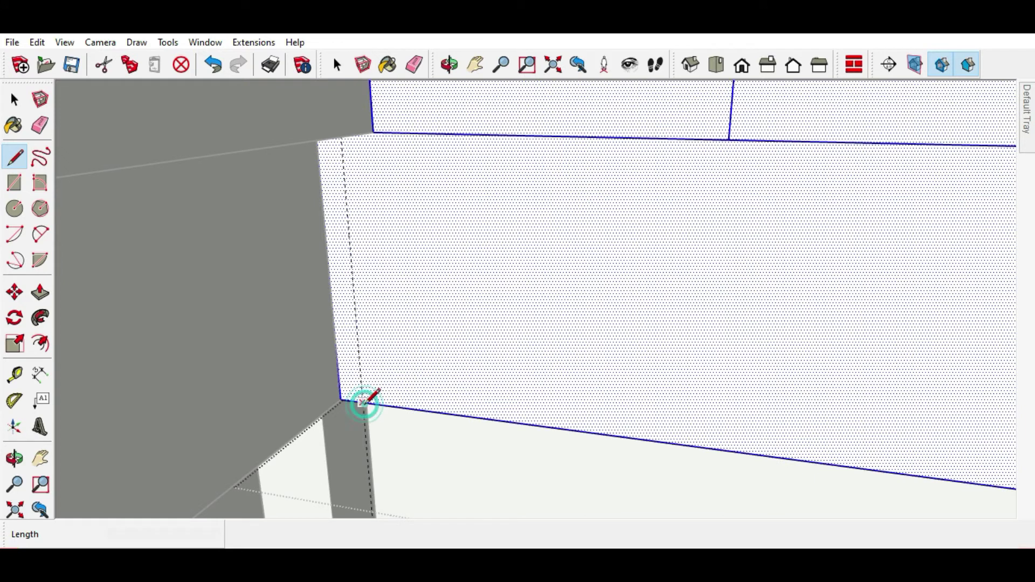
{"action": "left_click", "coordinate": [365, 401]}
{"action": "middle_click_drag", "start_coordinate": [364, 402], "coordinate": [359, 330]}
{"action": "scroll", "coordinate": [358, 167], "scroll_direction": "up", "scroll_amount": 2}
{"action": "scroll", "coordinate": [347, 265], "scroll_direction": "up", "scroll_amount": 2}
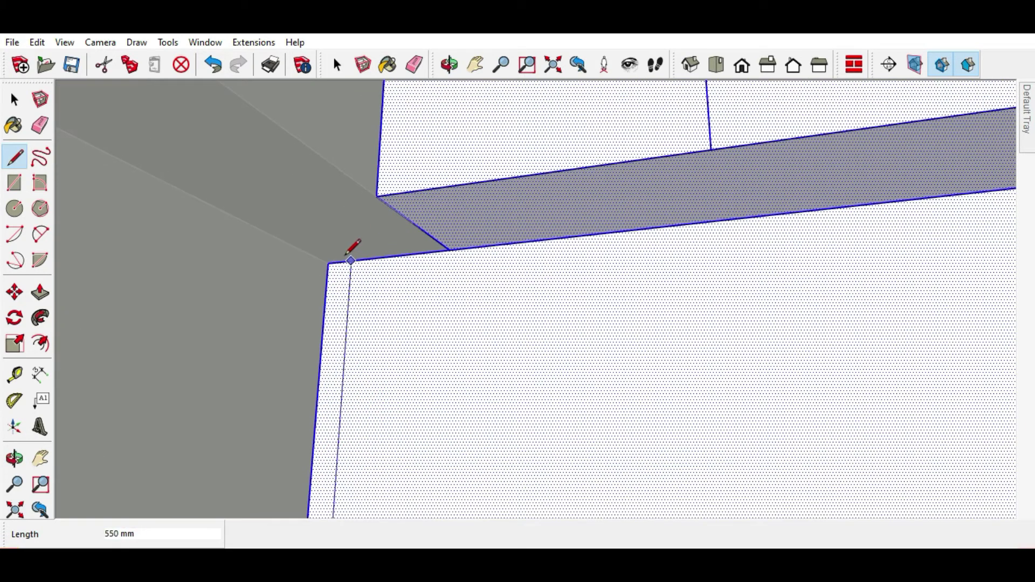
{"action": "left_click", "coordinate": [350, 260]}
{"action": "scroll", "coordinate": [378, 264], "scroll_direction": "down", "scroll_amount": 3}
{"action": "middle_click_drag", "start_coordinate": [417, 266], "coordinate": [416, 204]}
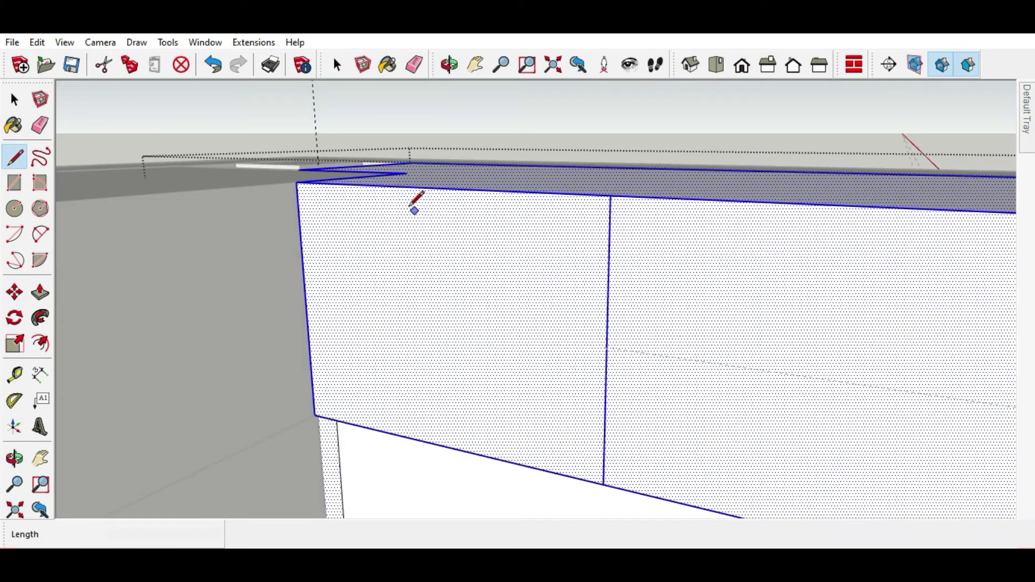
{"action": "scroll", "coordinate": [323, 188], "scroll_direction": "down", "scroll_amount": 2}
{"action": "left_click", "coordinate": [12, 100]}
{"action": "scroll", "coordinate": [390, 312], "scroll_direction": "up", "scroll_amount": 3}
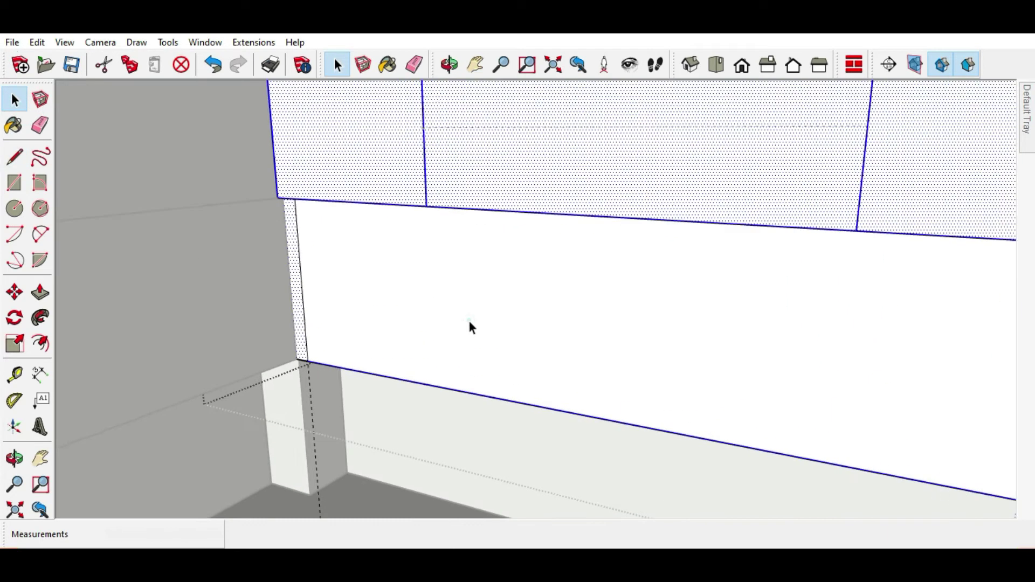
{"action": "left_click", "coordinate": [468, 319]}
{"action": "scroll", "coordinate": [264, 234], "scroll_direction": "down", "scroll_amount": 2}
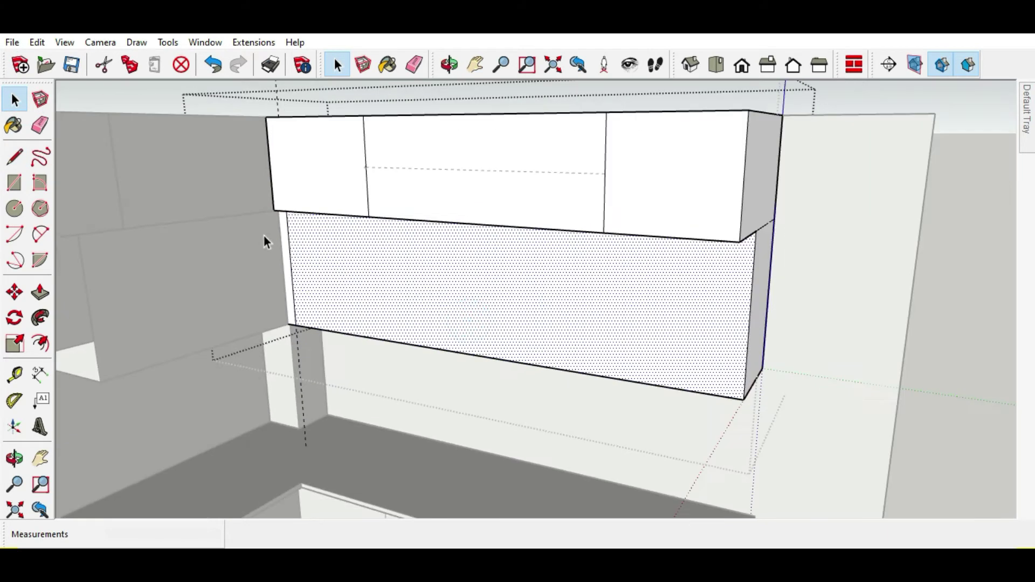
Take a Tape Measure reading from the lower box's front-face left edge.
{"action": "left_click", "coordinate": [14, 374]}
{"action": "left_click", "coordinate": [291, 262]}
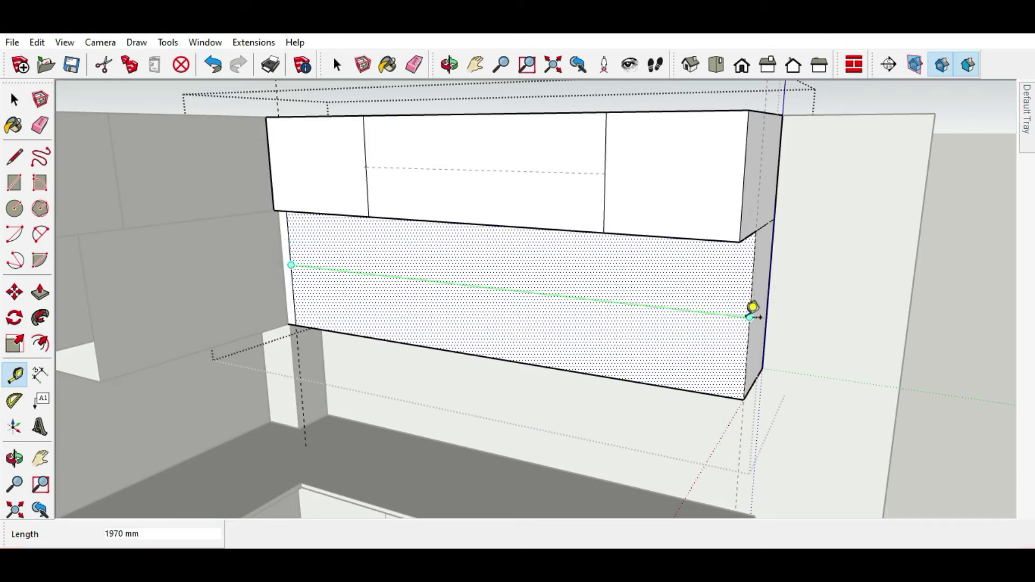
{"action": "left_click", "coordinate": [15, 100]}
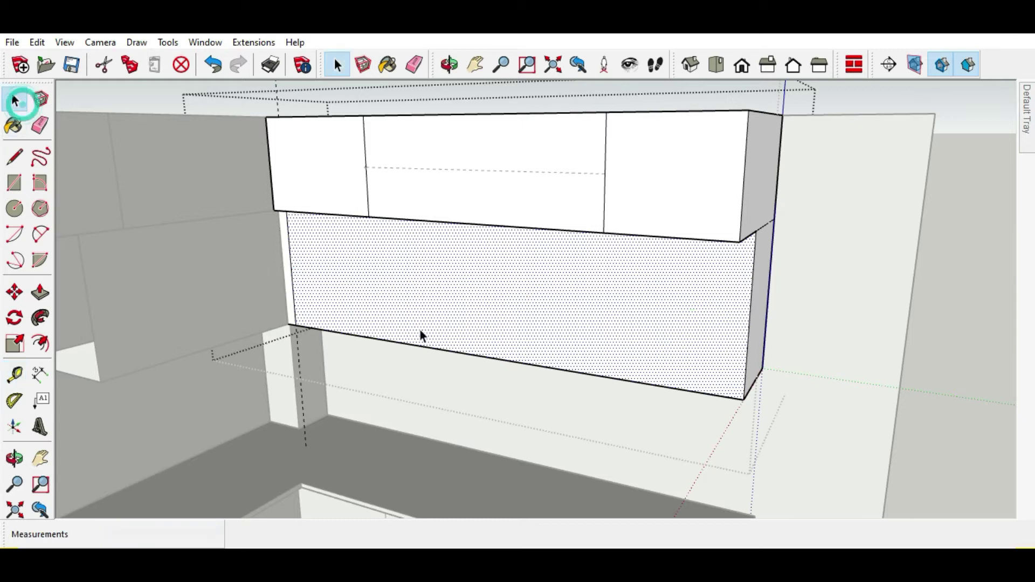
Divide the lower box's bottom front edge into 3 equal segments of about 657 mm.
{"action": "left_click", "coordinate": [448, 351]}
{"action": "right_click", "coordinate": [448, 350]}
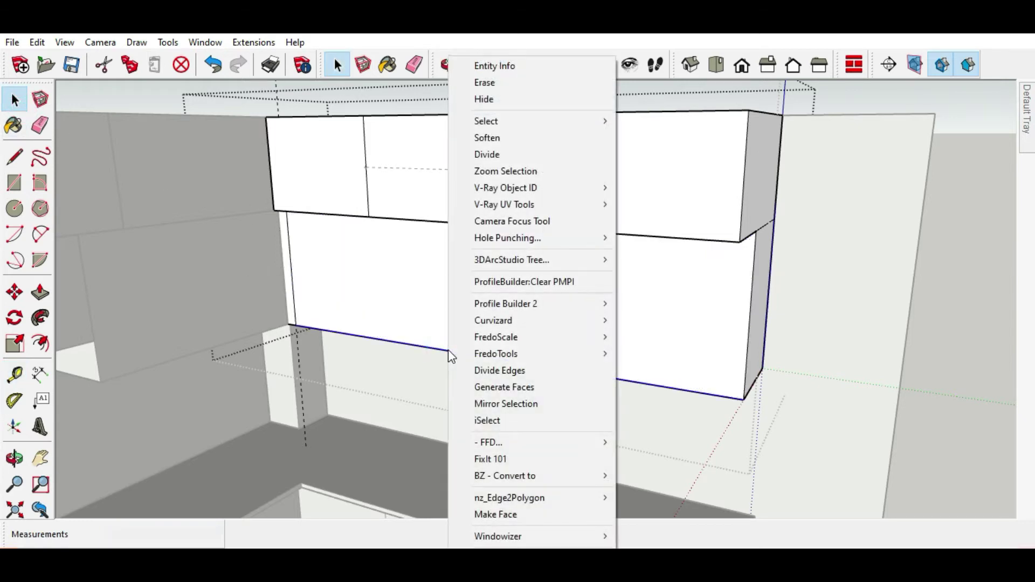
{"action": "left_click", "coordinate": [504, 155]}
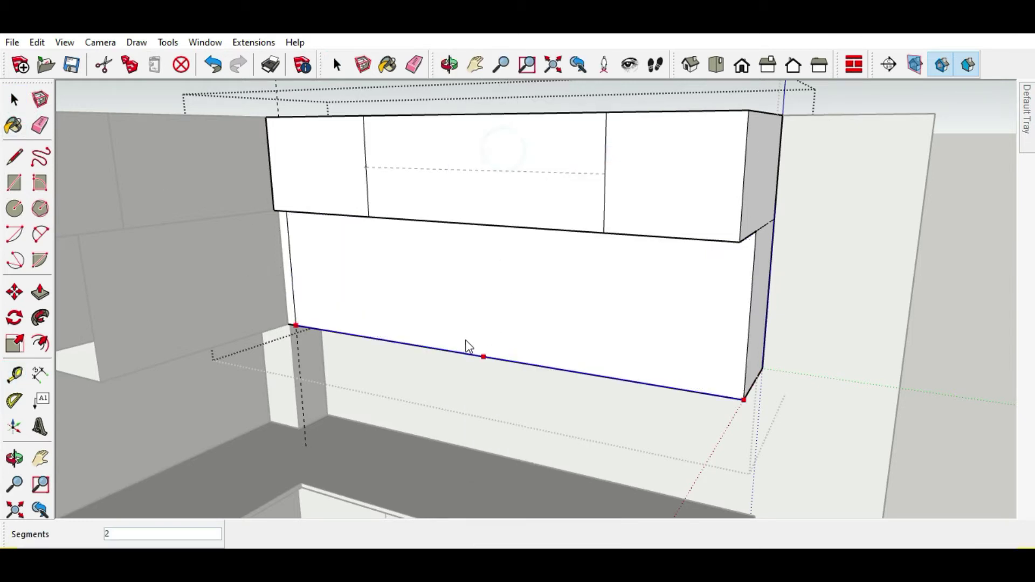
{"action": "left_click", "coordinate": [403, 363]}
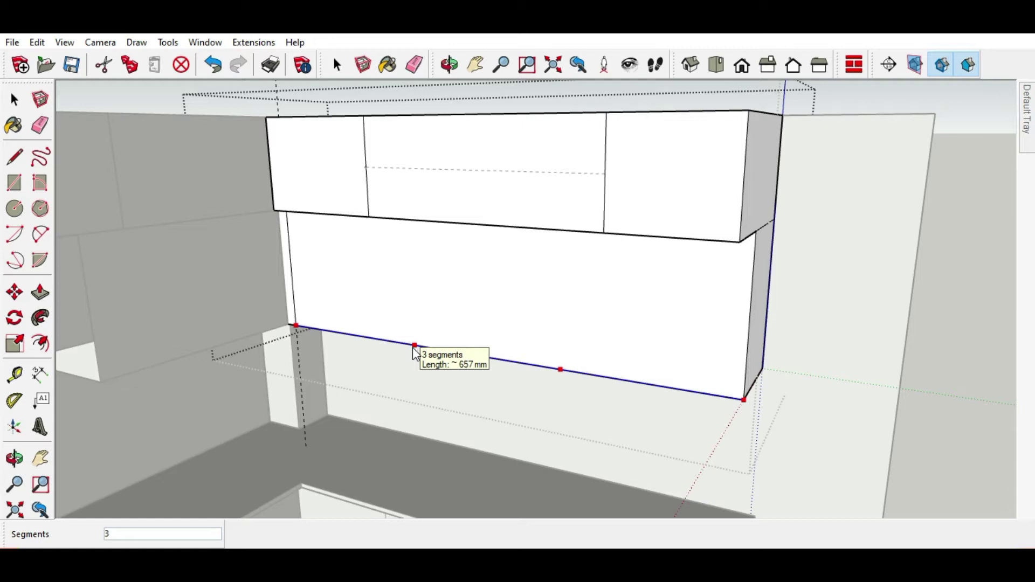
{"action": "left_click", "coordinate": [413, 348]}
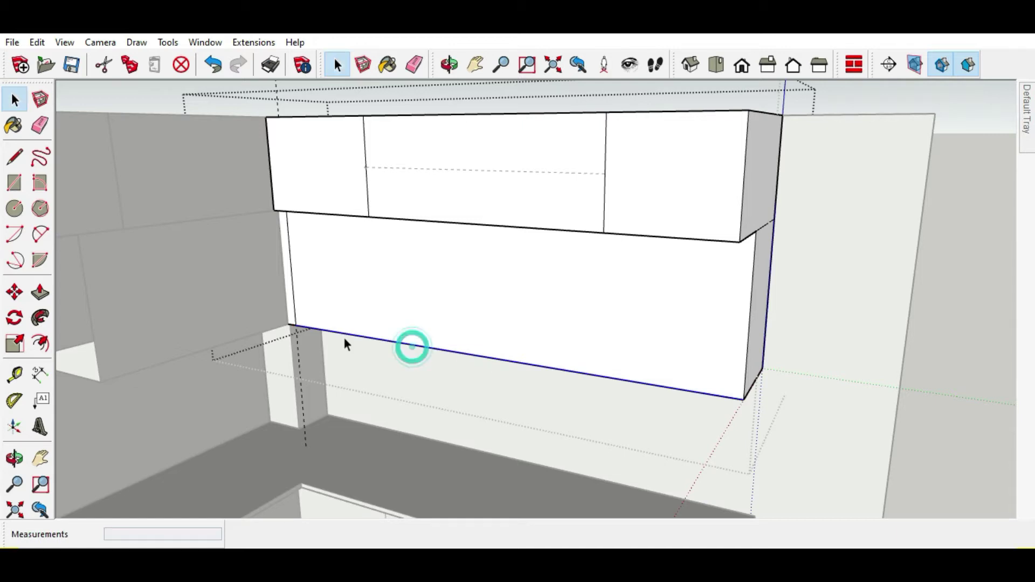
{"action": "left_click", "coordinate": [14, 157]}
Draw two vertical lines from the division points up to the upper box's underside.
{"action": "left_click", "coordinate": [413, 344]}
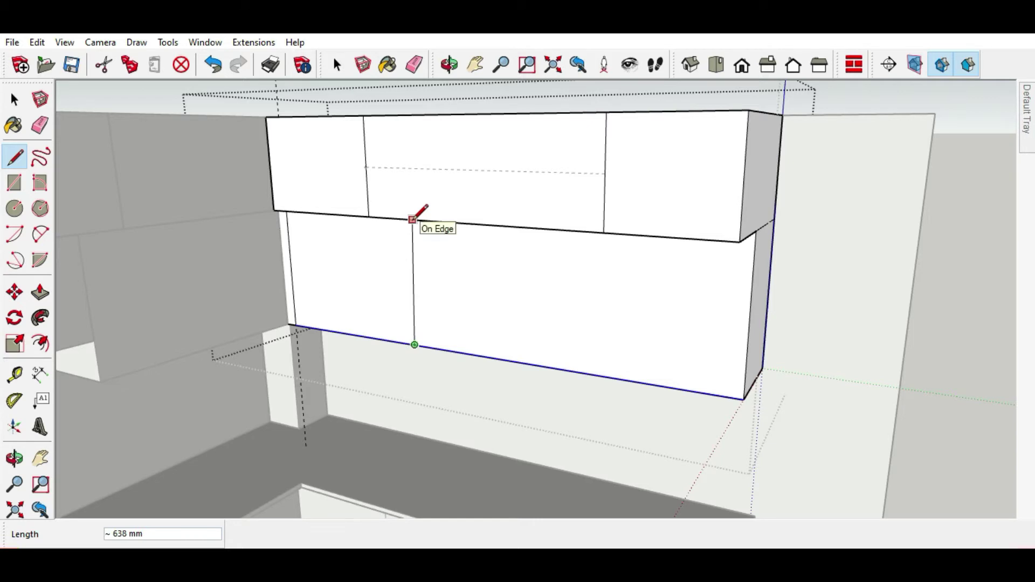
{"action": "middle_click_drag", "start_coordinate": [409, 266], "coordinate": [414, 210]}
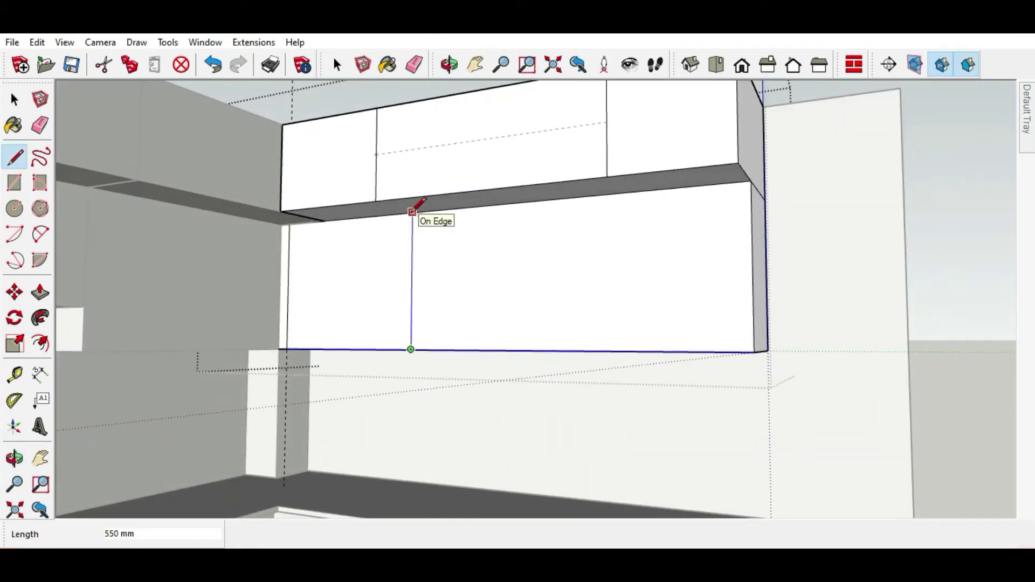
{"action": "left_click", "coordinate": [412, 211]}
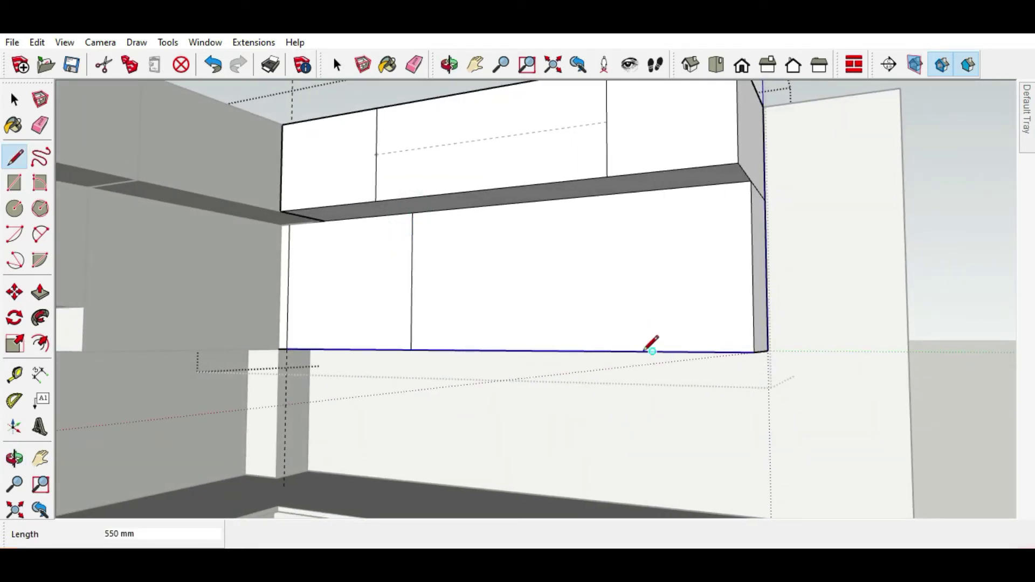
{"action": "left_click", "coordinate": [563, 351]}
{"action": "left_click", "coordinate": [563, 199]}
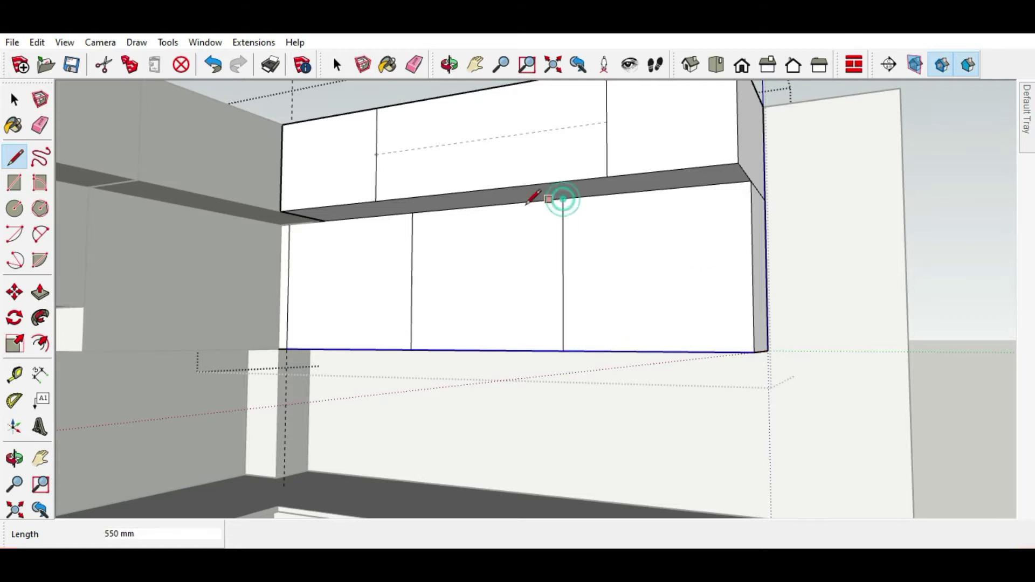
Check the new vertical line with the Tape Measure, then view the cabinets from above.
{"action": "left_click", "coordinate": [15, 374]}
{"action": "left_click", "coordinate": [563, 274]}
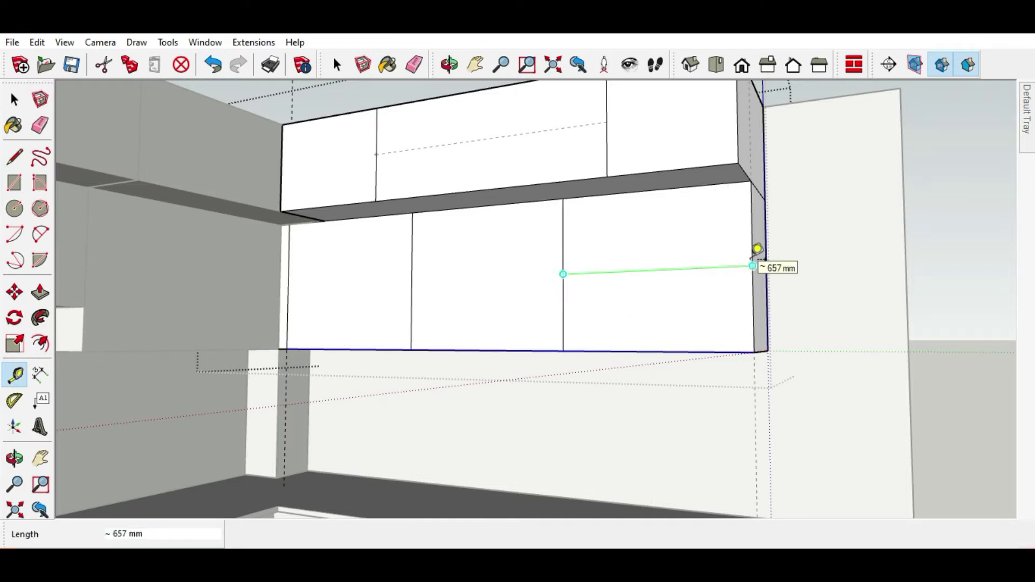
{"action": "left_click", "coordinate": [15, 99]}
{"action": "mouse_move", "coordinate": [357, 268]}
{"action": "middle_mouse_down"}
{"action": "mouse_move", "coordinate": [418, 247]}
{"action": "mouse_move", "coordinate": [464, 194]}
{"action": "mouse_move", "coordinate": [495, 224]}
{"action": "middle_mouse_up"}
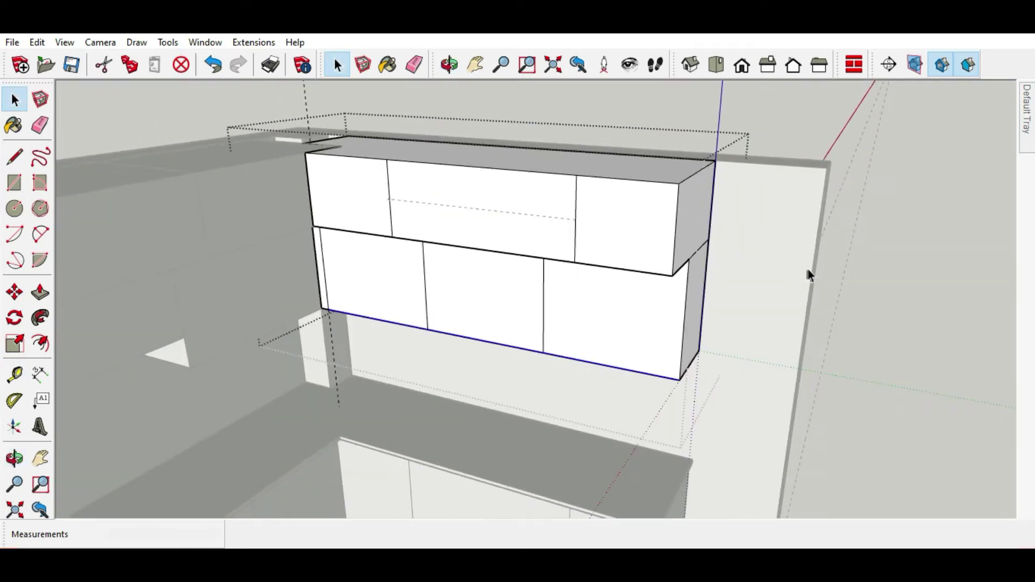
Exit the cabinet edit and delete the dashed horizontal guide on the upper cabinet.
{"action": "left_click", "coordinate": [911, 269]}
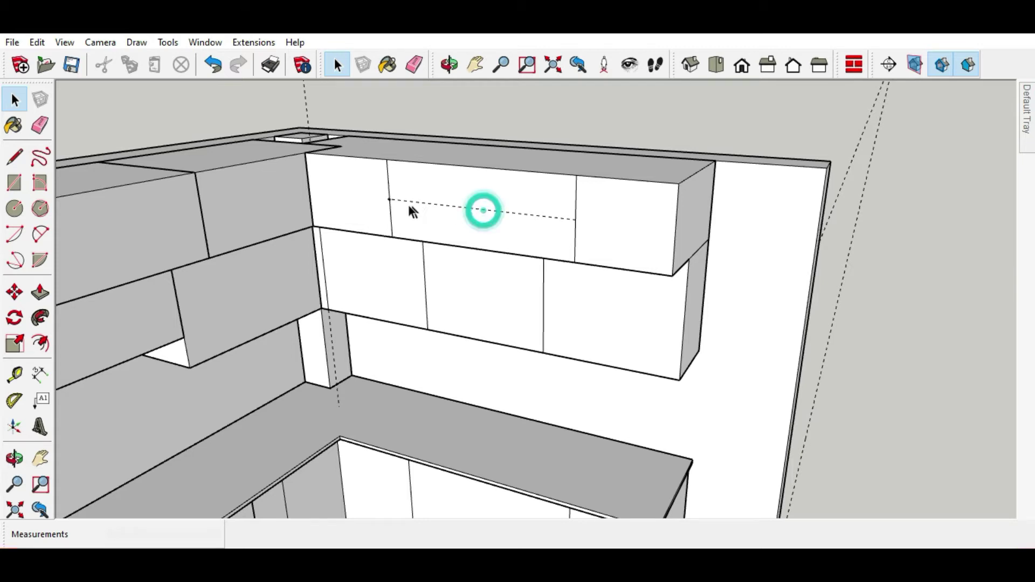
{"action": "double_click", "coordinate": [389, 199]}
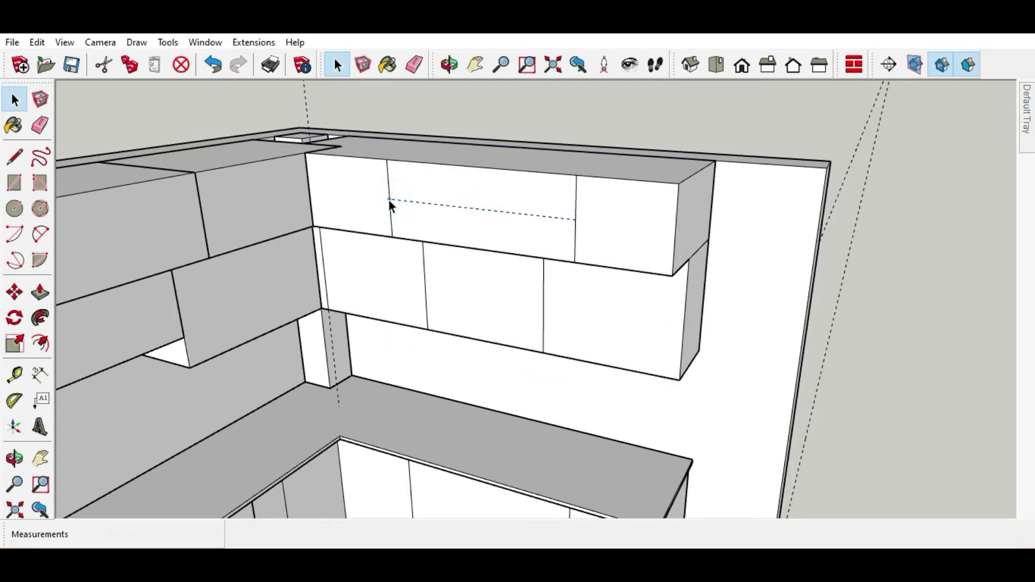
{"action": "key", "text": "Delete"}
Orbit and zoom to the upper wall cabinets and select their connected geometry.
{"action": "mouse_move", "coordinate": [581, 135]}
{"action": "middle_mouse_down"}
{"action": "mouse_move", "coordinate": [911, 335]}
{"action": "mouse_move", "coordinate": [626, 342]}
{"action": "mouse_move", "coordinate": [529, 289]}
{"action": "middle_mouse_up"}
{"action": "scroll", "coordinate": [465, 237], "scroll_direction": "up", "scroll_amount": 2}
{"action": "scroll", "coordinate": [671, 292], "scroll_direction": "up", "scroll_amount": 2}
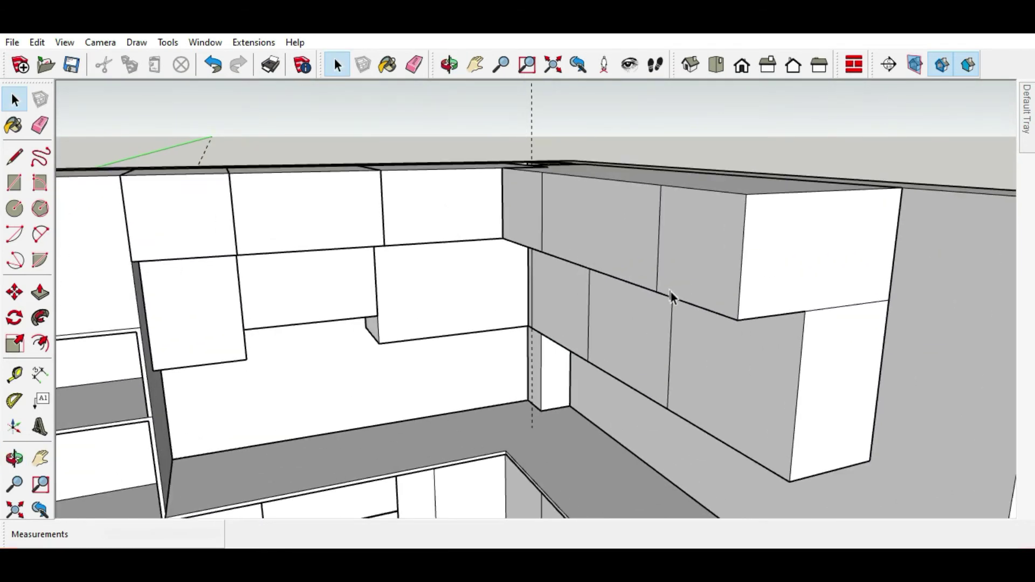
{"action": "scroll", "coordinate": [678, 245], "scroll_direction": "up", "scroll_amount": 2}
{"action": "mouse_move", "coordinate": [678, 252]}
{"action": "middle_mouse_down"}
{"action": "mouse_move", "coordinate": [739, 261]}
{"action": "mouse_move", "coordinate": [529, 238]}
{"action": "mouse_move", "coordinate": [719, 224]}
{"action": "middle_mouse_up"}
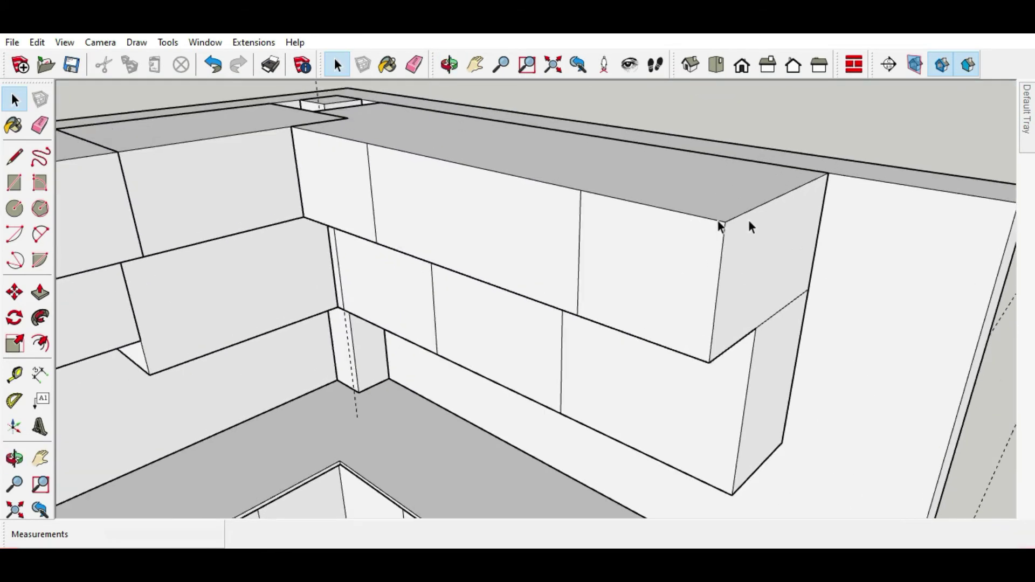
{"action": "scroll", "coordinate": [638, 232], "scroll_direction": "up", "scroll_amount": 2}
{"action": "triple_click", "coordinate": [545, 223]}
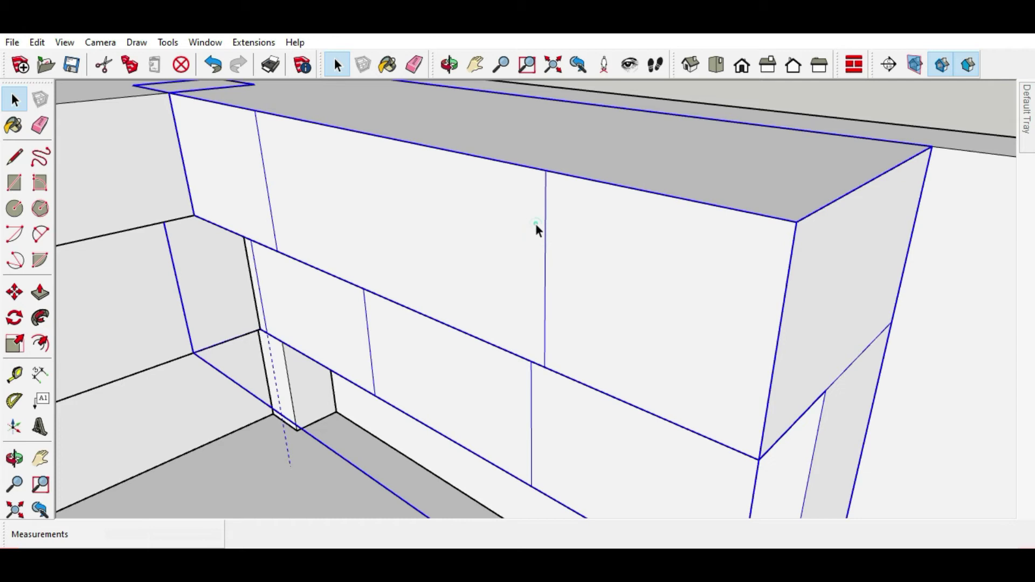
Copy the wall cabinet's vertical door-dividing edge to each side, the second copy 4 mm away.
{"action": "left_click", "coordinate": [545, 230]}
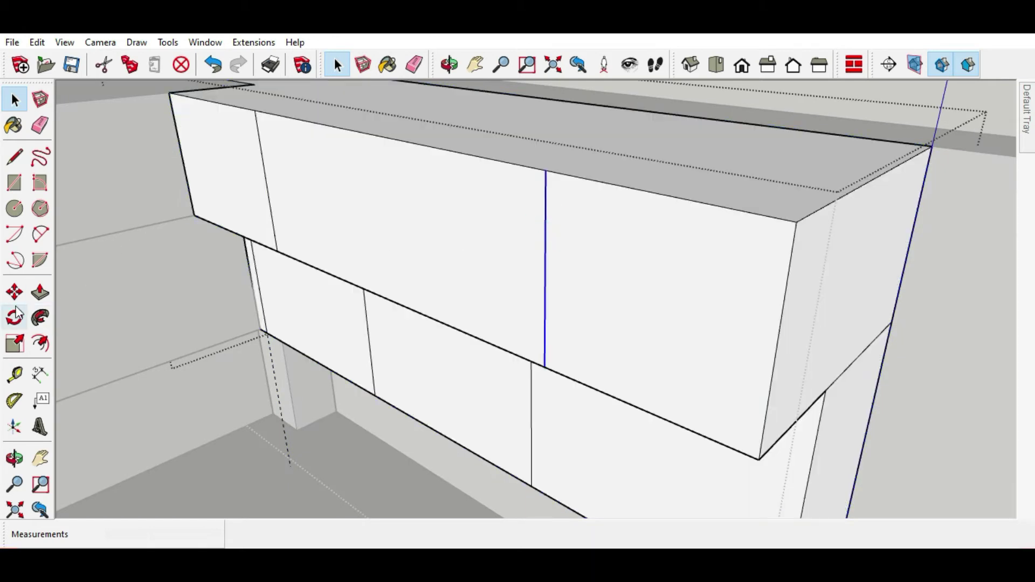
{"action": "left_click", "coordinate": [14, 291]}
{"action": "scroll", "coordinate": [550, 212], "scroll_direction": "up", "scroll_amount": 2}
{"action": "scroll", "coordinate": [598, 167], "scroll_direction": "up", "scroll_amount": 3}
{"action": "scroll", "coordinate": [563, 215], "scroll_direction": "down", "scroll_amount": 2}
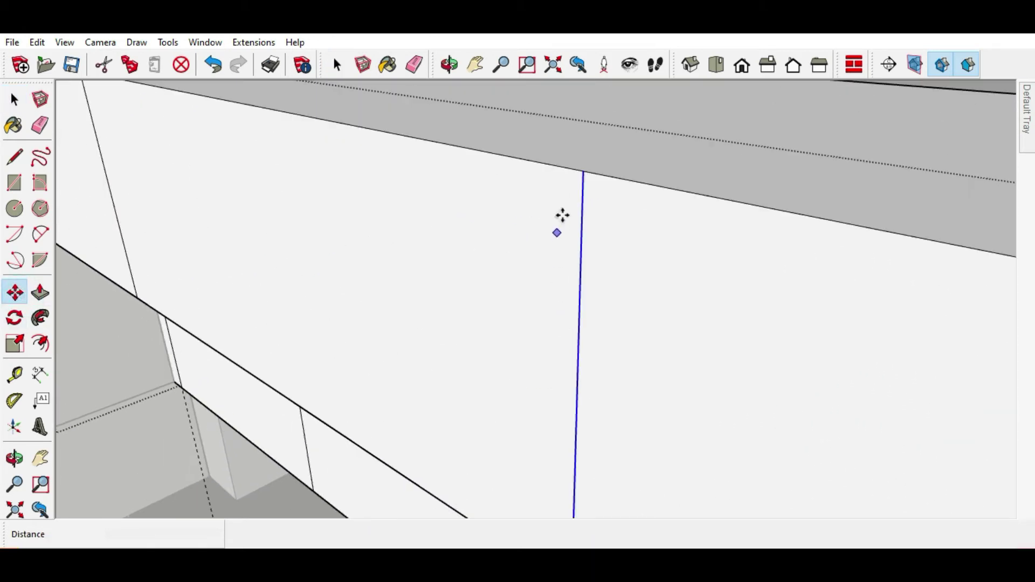
{"action": "scroll", "coordinate": [562, 215], "scroll_direction": "up", "scroll_amount": 1}
{"action": "left_click", "coordinate": [589, 194]}
{"action": "key", "text": "ctrl"}
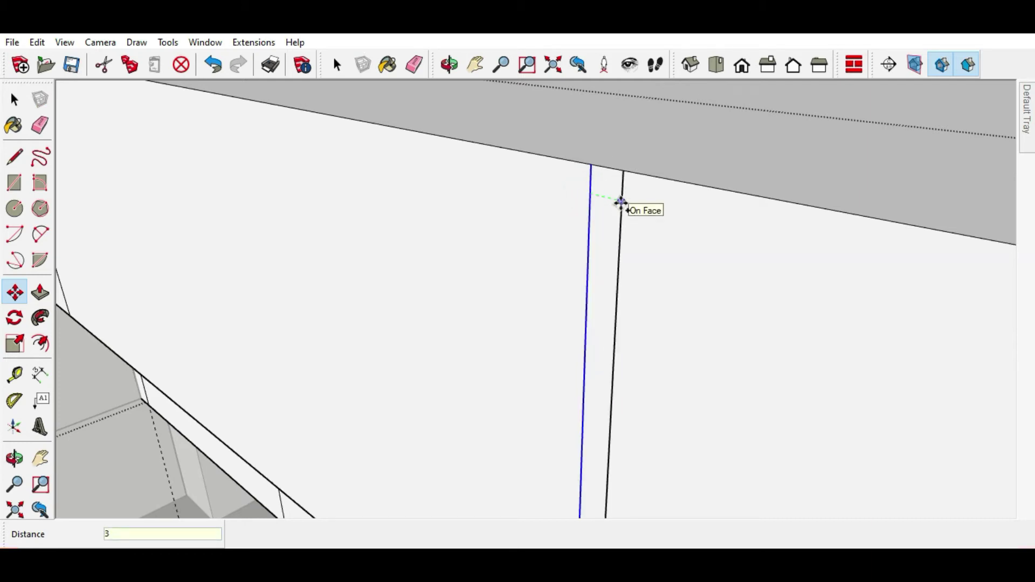
{"action": "key", "text": "Return"}
{"action": "scroll", "coordinate": [599, 178], "scroll_direction": "up", "scroll_amount": 2}
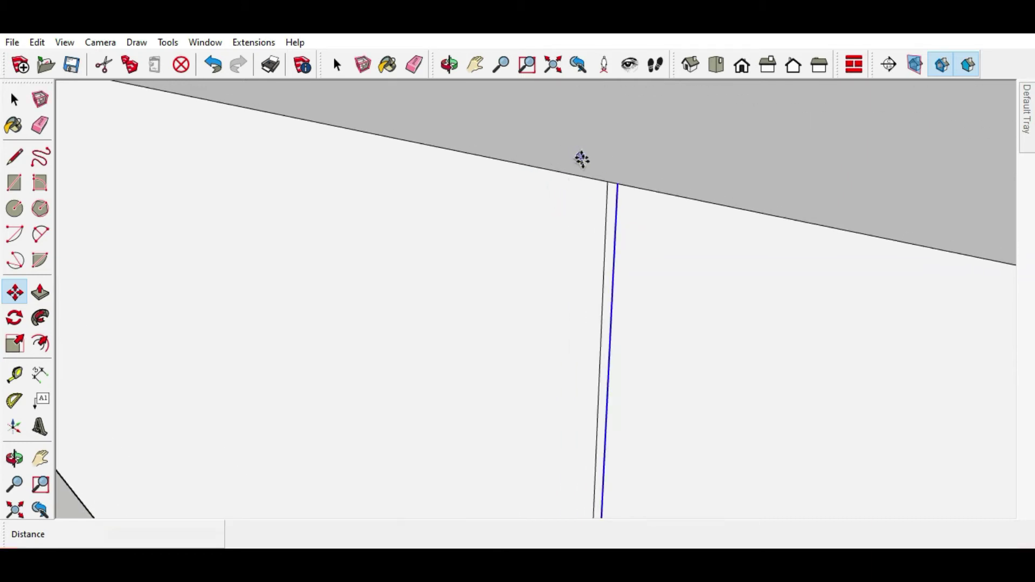
{"action": "left_click", "coordinate": [618, 224]}
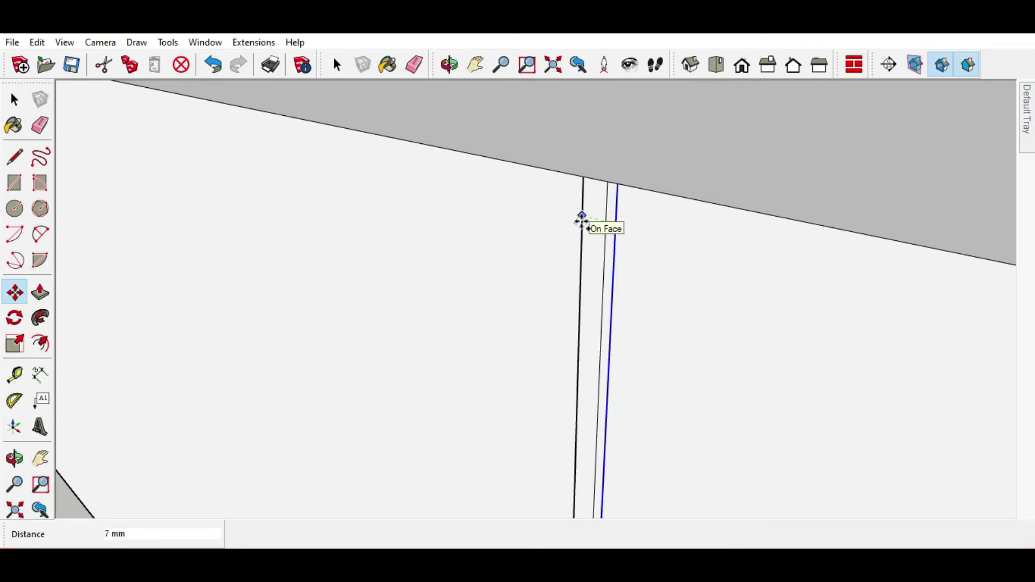
{"action": "type", "text": "4"}
{"action": "key", "text": "Return"}
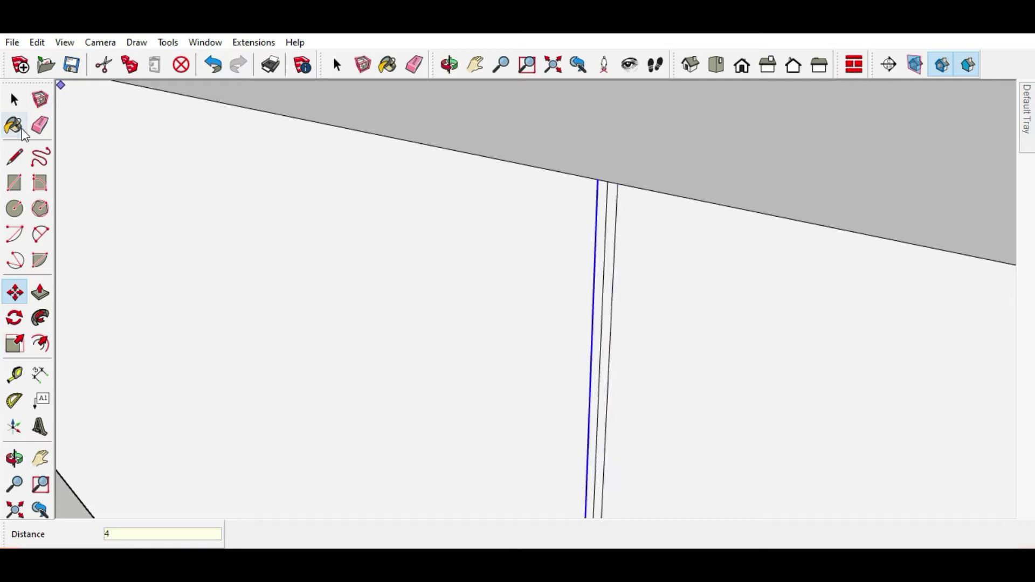
Erase the original middle edge so only the two parallel gap lines remain.
{"action": "left_click", "coordinate": [39, 127]}
{"action": "left_click", "coordinate": [611, 198]}
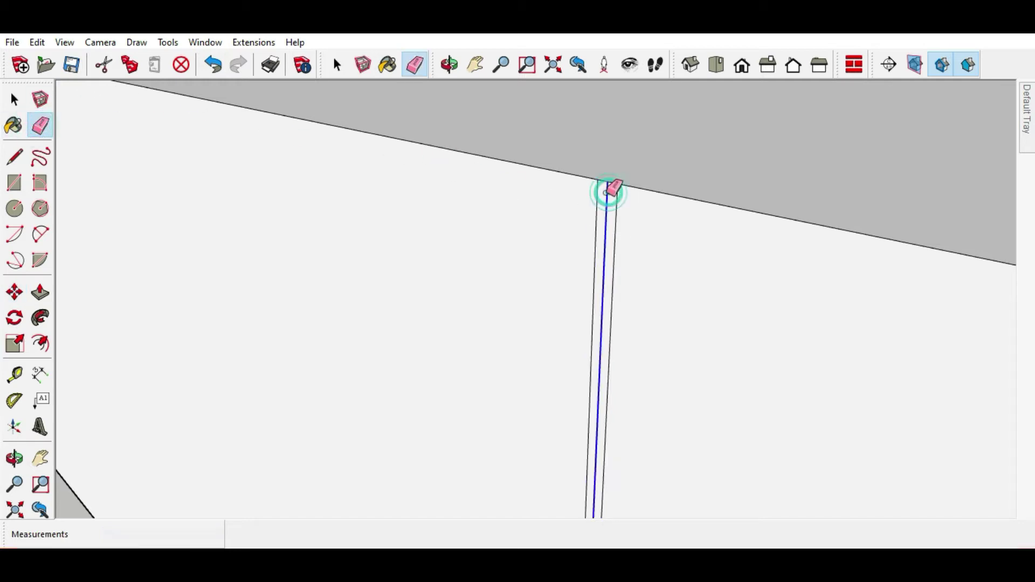
{"action": "scroll", "coordinate": [620, 270], "scroll_direction": "down", "scroll_amount": 2}
{"action": "scroll", "coordinate": [696, 275], "scroll_direction": "down", "scroll_amount": 3}
{"action": "scroll", "coordinate": [791, 288], "scroll_direction": "down", "scroll_amount": 3}
Copy the next vertical door-dividing edge to either side, 2 mm and 4 mm away.
{"action": "scroll", "coordinate": [426, 125], "scroll_direction": "up", "scroll_amount": 2}
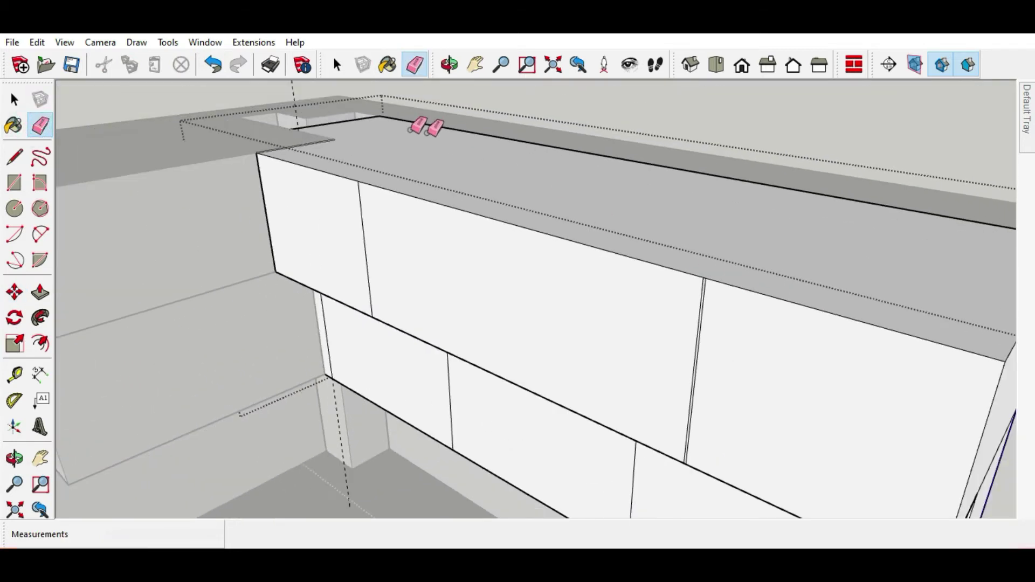
{"action": "scroll", "coordinate": [335, 277], "scroll_direction": "up", "scroll_amount": 2}
{"action": "scroll", "coordinate": [335, 277], "scroll_direction": "up", "scroll_amount": 2}
{"action": "left_click", "coordinate": [18, 101]}
{"action": "scroll", "coordinate": [502, 204], "scroll_direction": "up", "scroll_amount": 1}
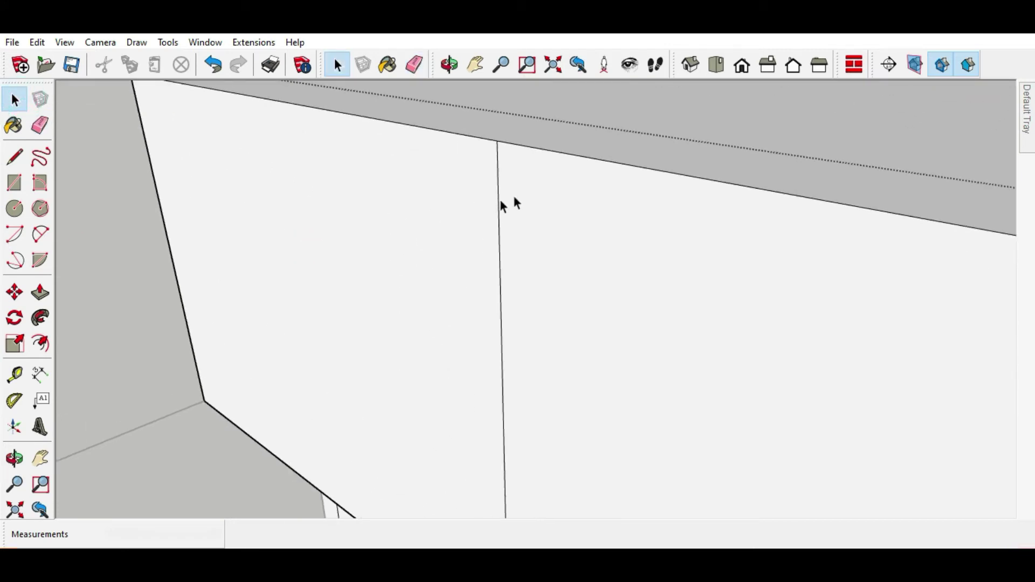
{"action": "left_click", "coordinate": [499, 183]}
{"action": "left_click", "coordinate": [15, 293]}
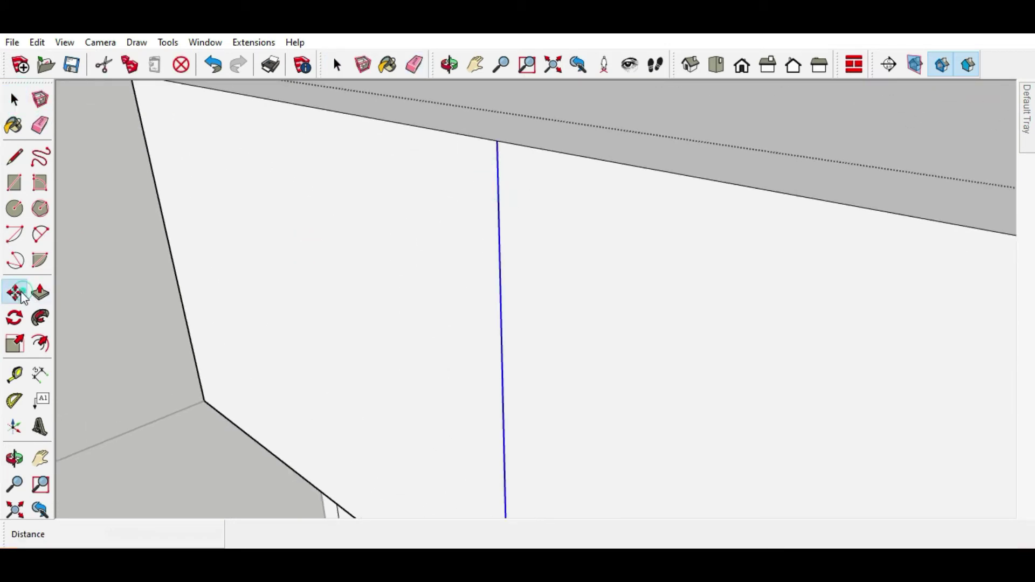
{"action": "left_click", "coordinate": [498, 186]}
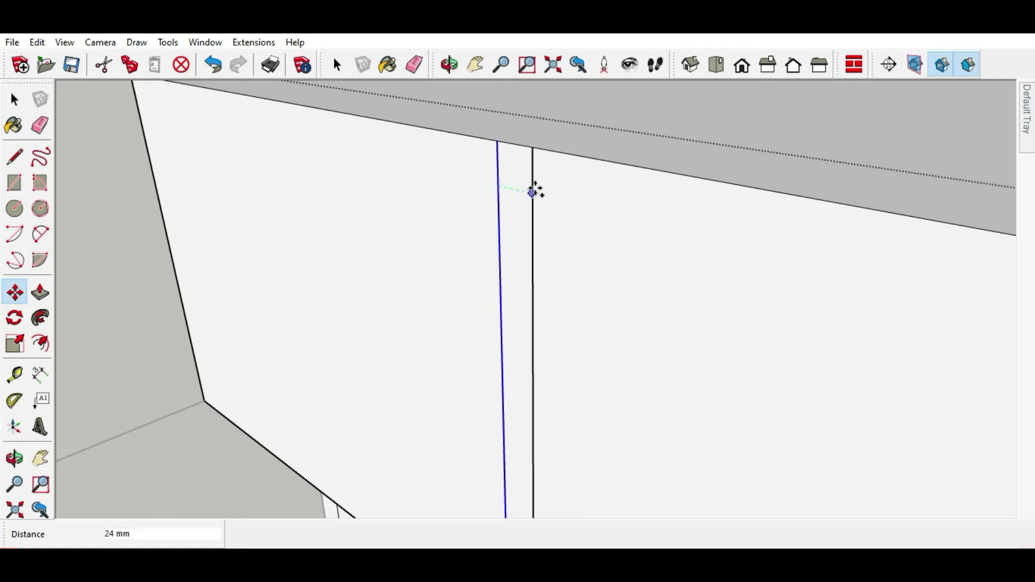
{"action": "type", "text": "2"}
{"action": "key", "text": "Return"}
{"action": "left_click", "coordinate": [518, 185]}
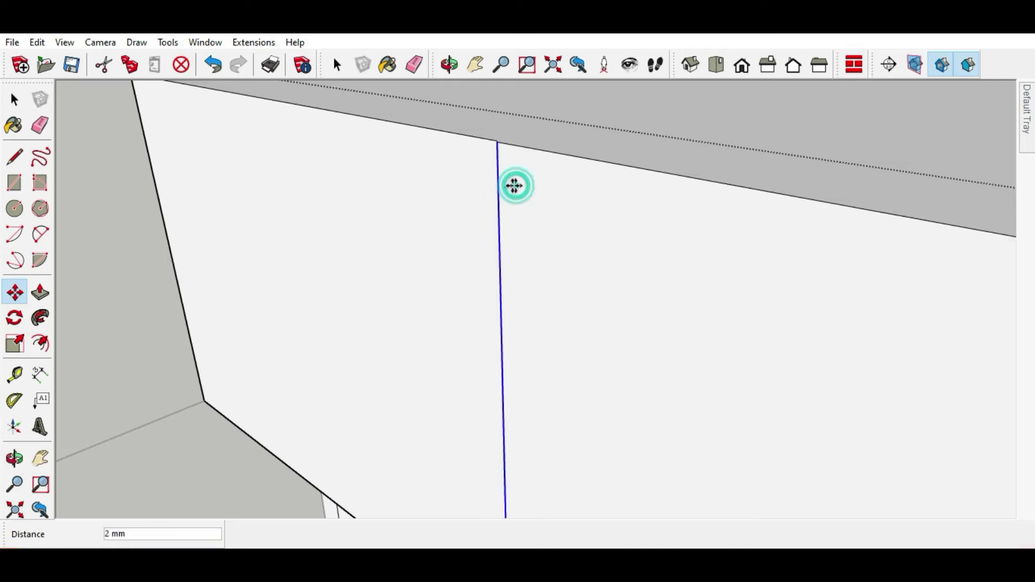
{"action": "type", "text": "4"}
{"action": "key", "text": "Return"}
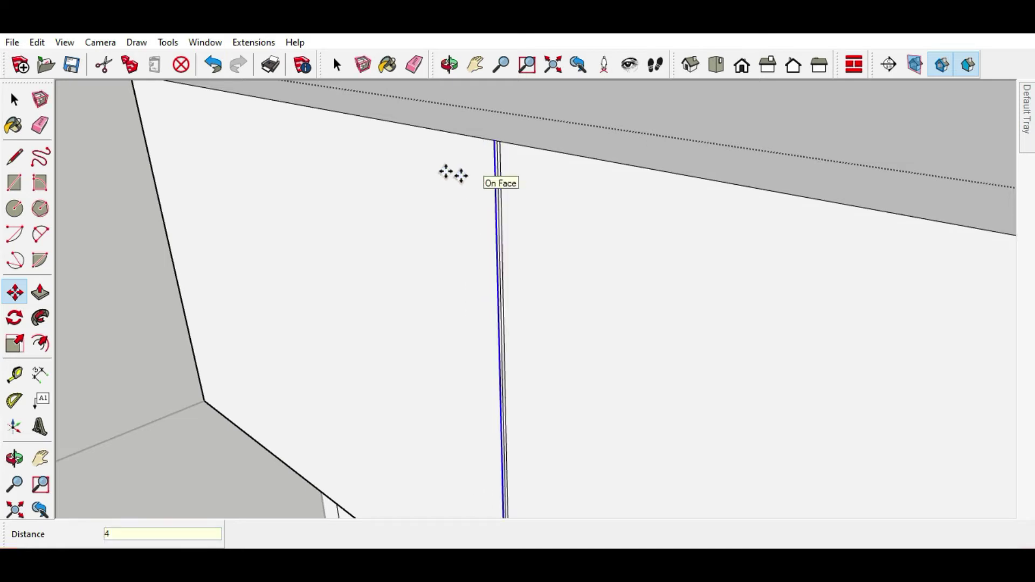
Erase the original edge between the two copies.
{"action": "left_click", "coordinate": [36, 130]}
{"action": "scroll", "coordinate": [499, 150], "scroll_direction": "up", "scroll_amount": 3}
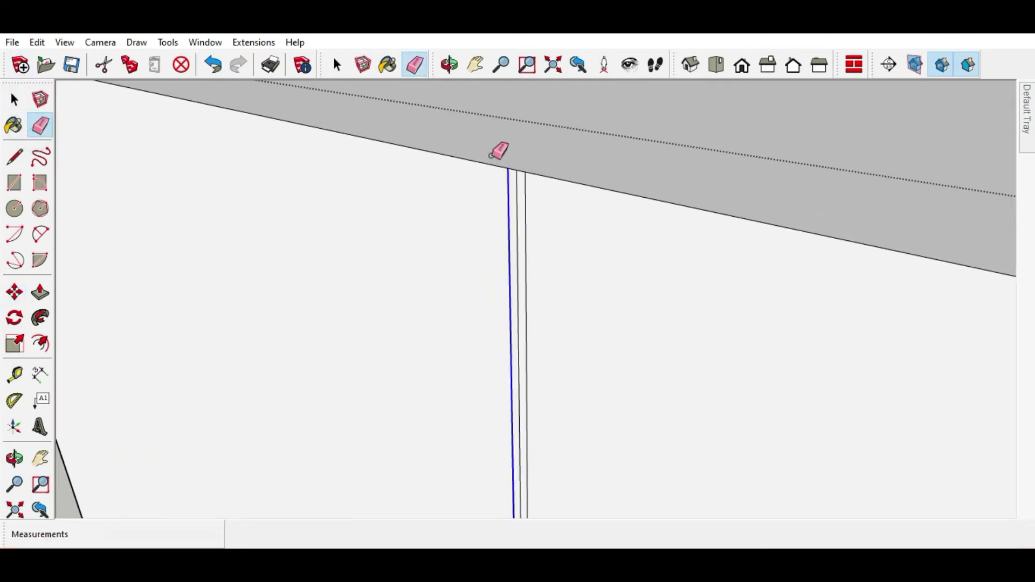
{"action": "scroll", "coordinate": [538, 180], "scroll_direction": "up", "scroll_amount": 2}
{"action": "left_click", "coordinate": [534, 189]}
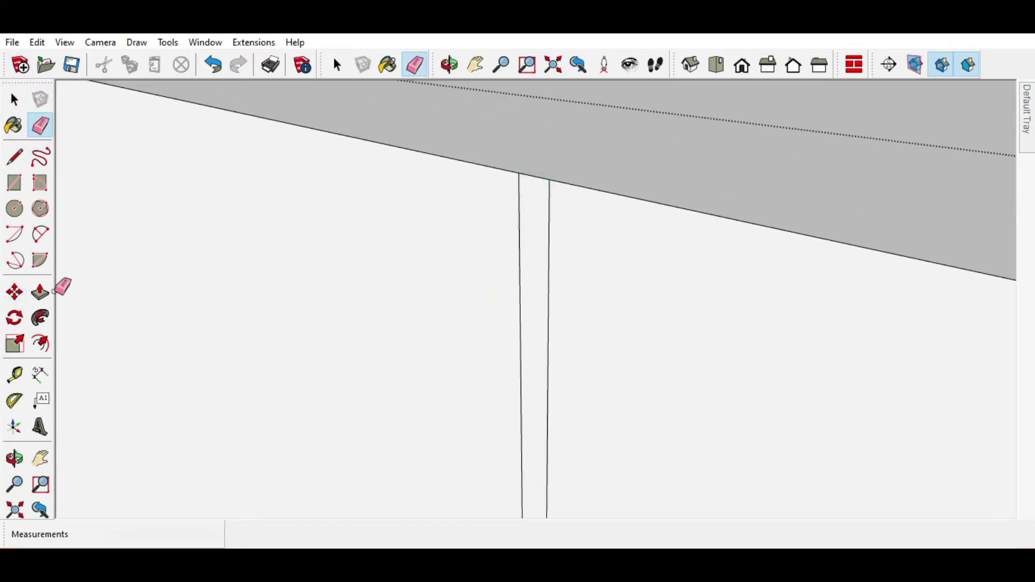
Push the upper cabinet's left door face 17 mm.
{"action": "left_click", "coordinate": [40, 292]}
{"action": "left_click", "coordinate": [328, 265]}
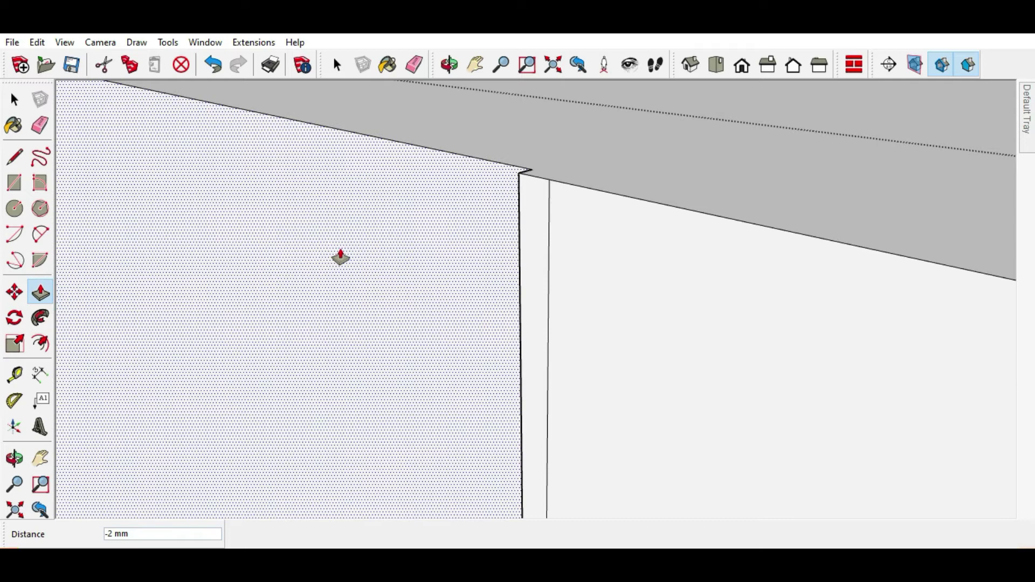
{"action": "key", "text": "Return"}
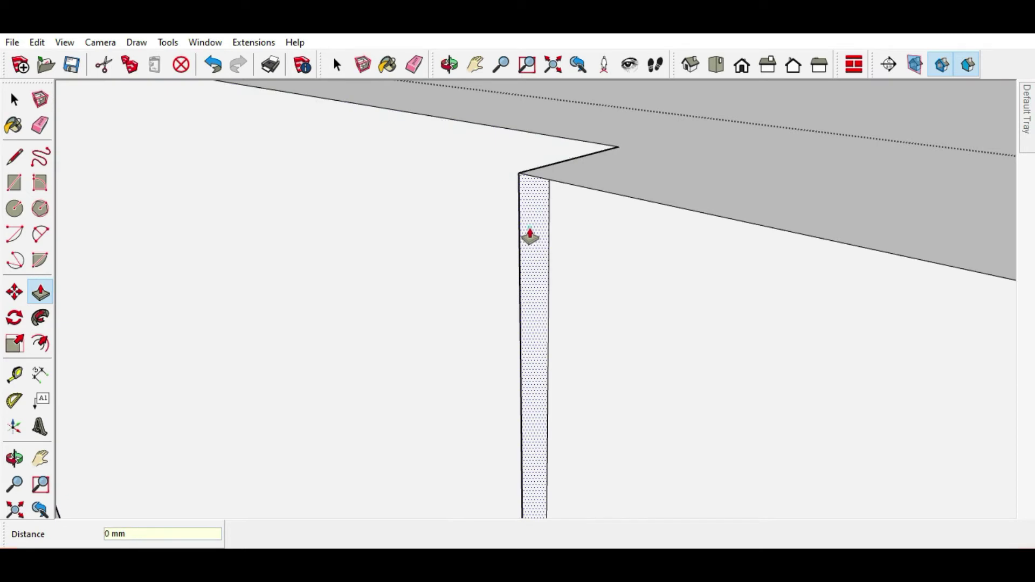
{"action": "middle_click_drag", "start_coordinate": [530, 236], "coordinate": [356, 158]}
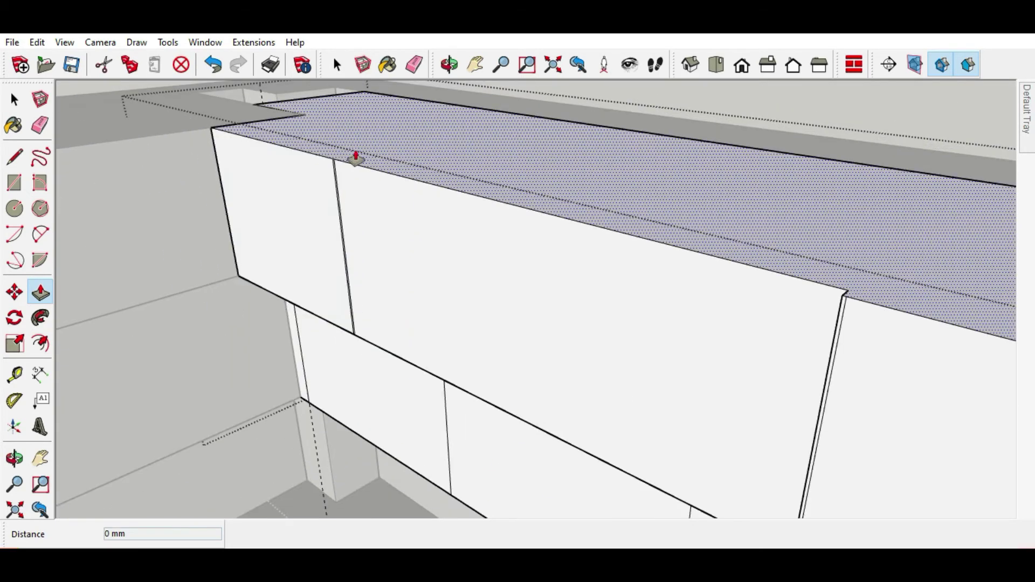
{"action": "scroll", "coordinate": [654, 227], "scroll_direction": "down", "scroll_amount": 3}
{"action": "scroll", "coordinate": [723, 261], "scroll_direction": "up", "scroll_amount": 3}
{"action": "scroll", "coordinate": [586, 230], "scroll_direction": "up", "scroll_amount": 2}
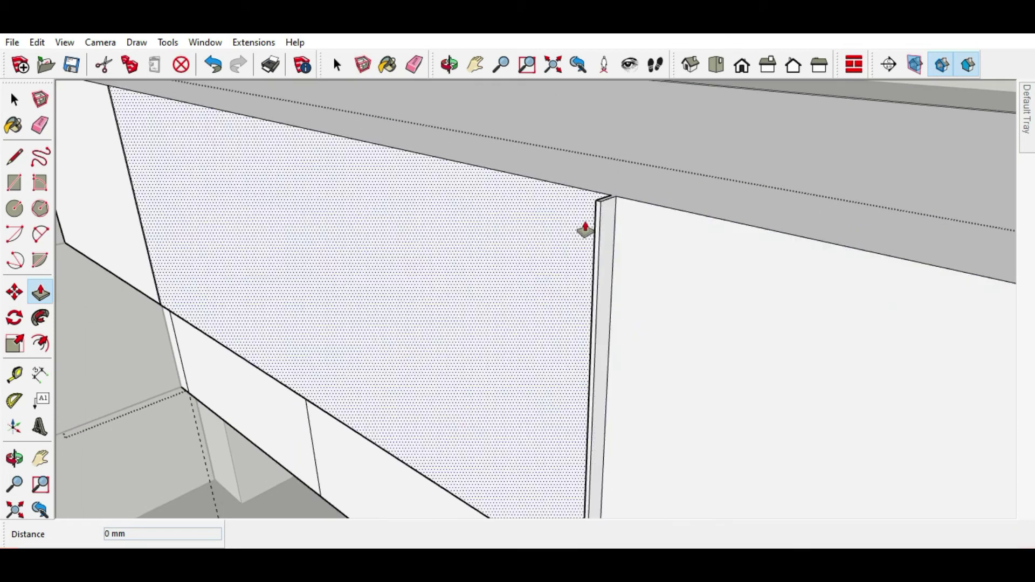
Push the thin end strip and pull the right end face 17 mm, then return to Select.
{"action": "double_click", "coordinate": [596, 209]}
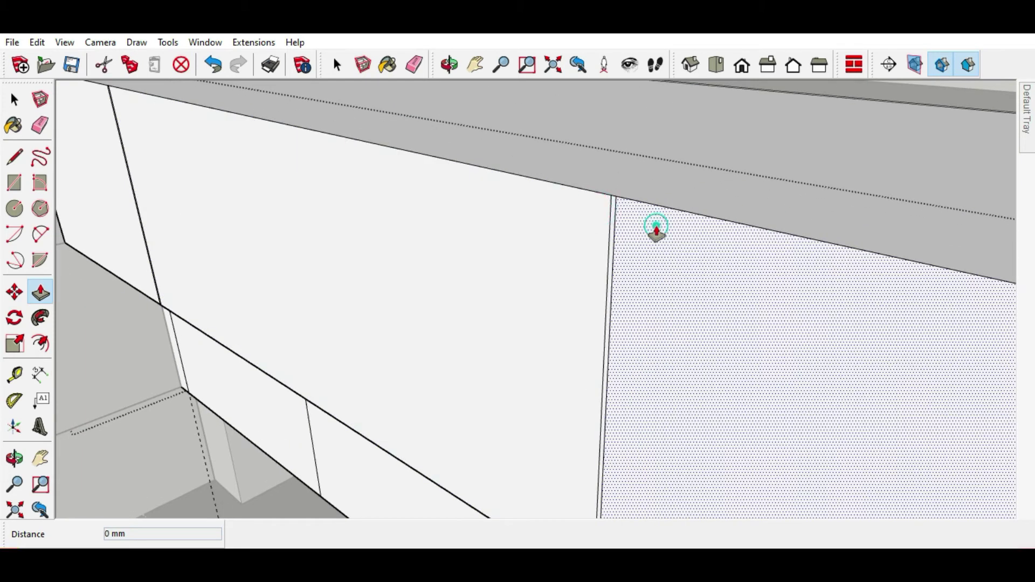
{"action": "left_click", "coordinate": [656, 234]}
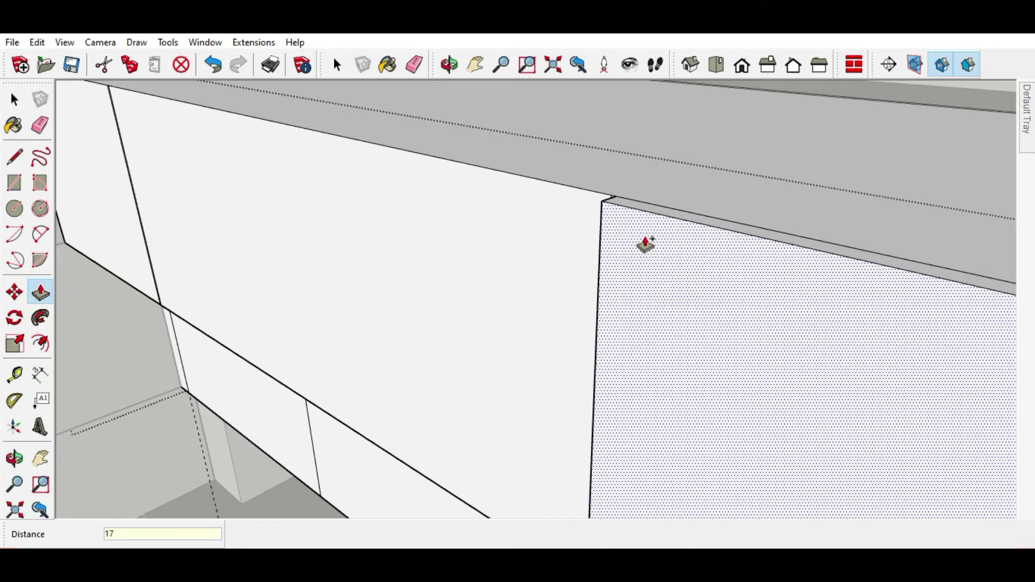
{"action": "key", "text": "Return"}
{"action": "middle_click_drag", "start_coordinate": [527, 208], "coordinate": [844, 307]}
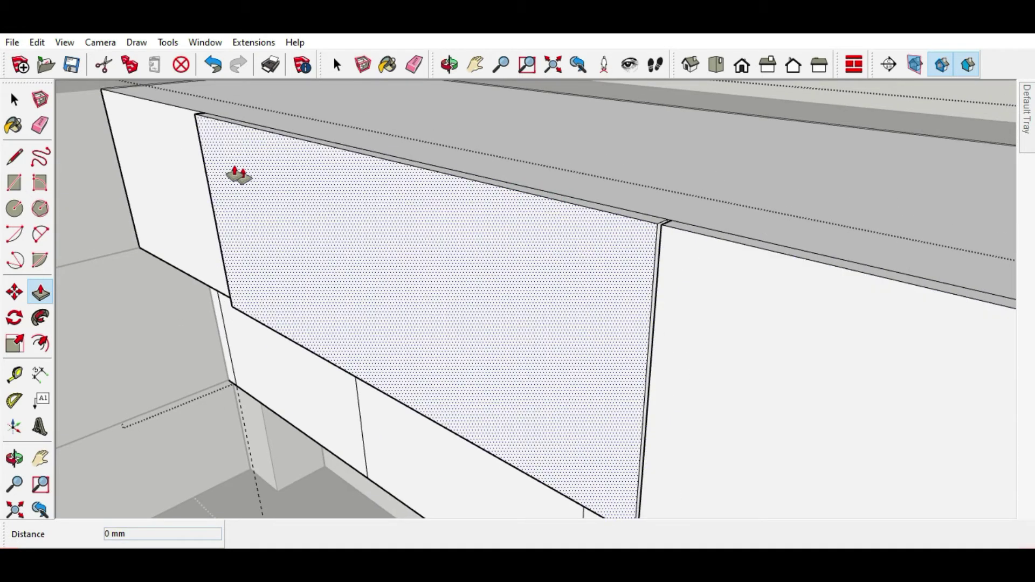
{"action": "scroll", "coordinate": [238, 175], "scroll_direction": "down", "scroll_amount": 5}
{"action": "middle_click_drag", "start_coordinate": [162, 116], "coordinate": [599, 166]}
{"action": "scroll", "coordinate": [647, 184], "scroll_direction": "down", "scroll_amount": 4}
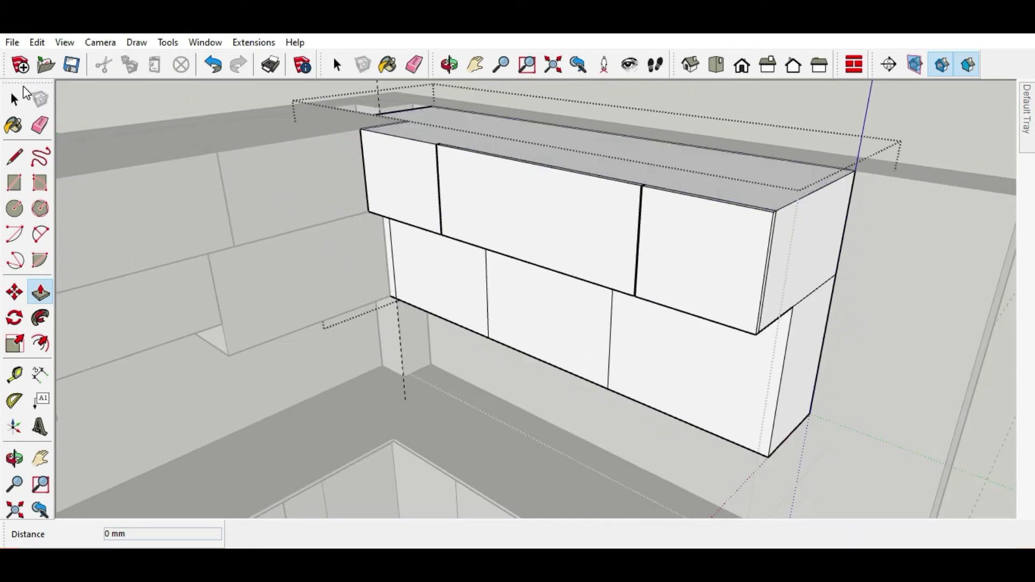
{"action": "left_click", "coordinate": [20, 96]}
{"action": "scroll", "coordinate": [492, 160], "scroll_direction": "down", "scroll_amount": 2}
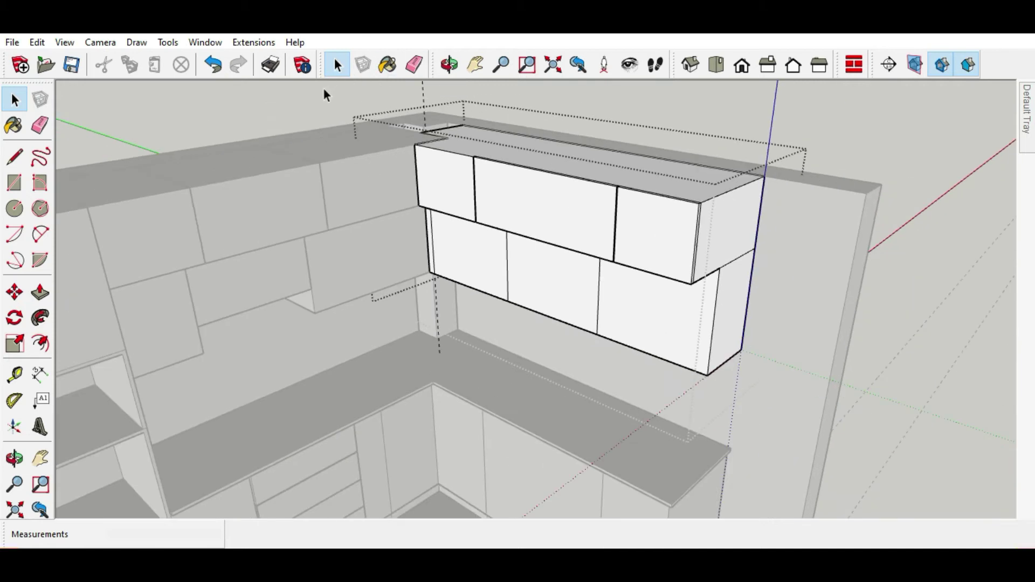
{"action": "middle_click_drag", "start_coordinate": [324, 95], "coordinate": [342, 134]}
{"action": "scroll", "coordinate": [378, 156], "scroll_direction": "up", "scroll_amount": 4}
{"action": "middle_click_drag", "start_coordinate": [412, 280], "coordinate": [412, 224]}
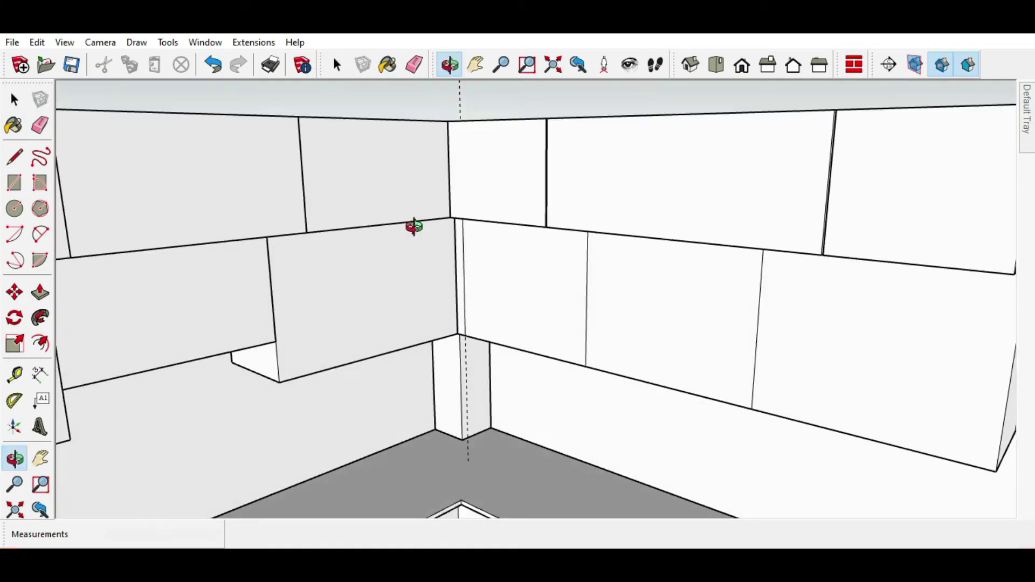
{"action": "scroll", "coordinate": [571, 298], "scroll_direction": "up", "scroll_amount": 3}
{"action": "scroll", "coordinate": [597, 268], "scroll_direction": "up", "scroll_amount": 2}
{"action": "left_click", "coordinate": [567, 250]}
{"action": "middle_click_drag", "start_coordinate": [536, 268], "coordinate": [554, 444]}
{"action": "scroll", "coordinate": [399, 162], "scroll_direction": "up", "scroll_amount": 2}
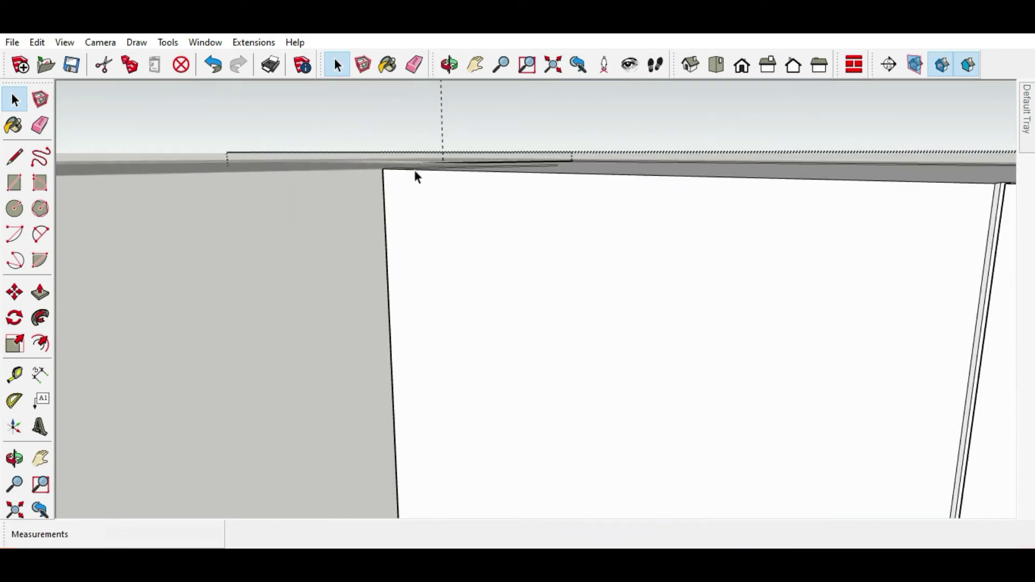
{"action": "scroll", "coordinate": [300, 127], "scroll_direction": "down", "scroll_amount": 3}
{"action": "scroll", "coordinate": [351, 219], "scroll_direction": "down", "scroll_amount": 2}
{"action": "scroll", "coordinate": [323, 159], "scroll_direction": "up", "scroll_amount": 4}
{"action": "scroll", "coordinate": [324, 159], "scroll_direction": "up", "scroll_amount": 2}
{"action": "mouse_move", "coordinate": [313, 181]}
{"action": "middle_mouse_down"}
{"action": "mouse_move", "coordinate": [451, 167]}
{"action": "mouse_move", "coordinate": [434, 204]}
{"action": "mouse_move", "coordinate": [354, 218]}
{"action": "mouse_move", "coordinate": [312, 168]}
{"action": "middle_mouse_up"}
{"action": "scroll", "coordinate": [257, 162], "scroll_direction": "down", "scroll_amount": 1}
{"action": "scroll", "coordinate": [430, 321], "scroll_direction": "up", "scroll_amount": 3}
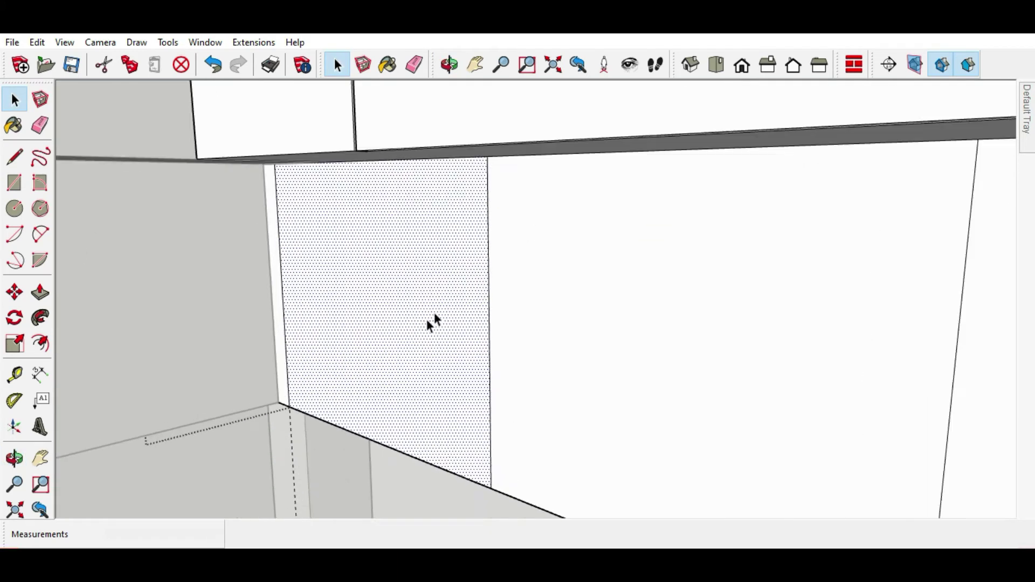
{"action": "scroll", "coordinate": [497, 248], "scroll_direction": "up", "scroll_amount": 2}
{"action": "left_click", "coordinate": [498, 241]}
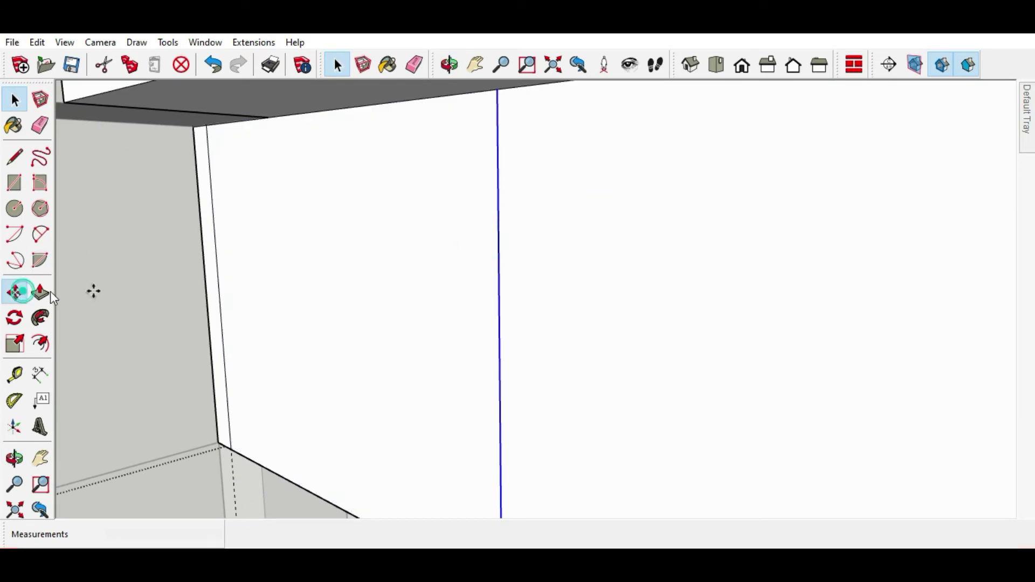
Copy the selected vertical edge 400 mm along the lower wall cabinet front.
{"action": "left_click", "coordinate": [21, 292]}
{"action": "left_click", "coordinate": [501, 254]}
{"action": "key", "text": "ctrl"}
{"action": "type", "text": "400"}
{"action": "key", "text": "Return"}
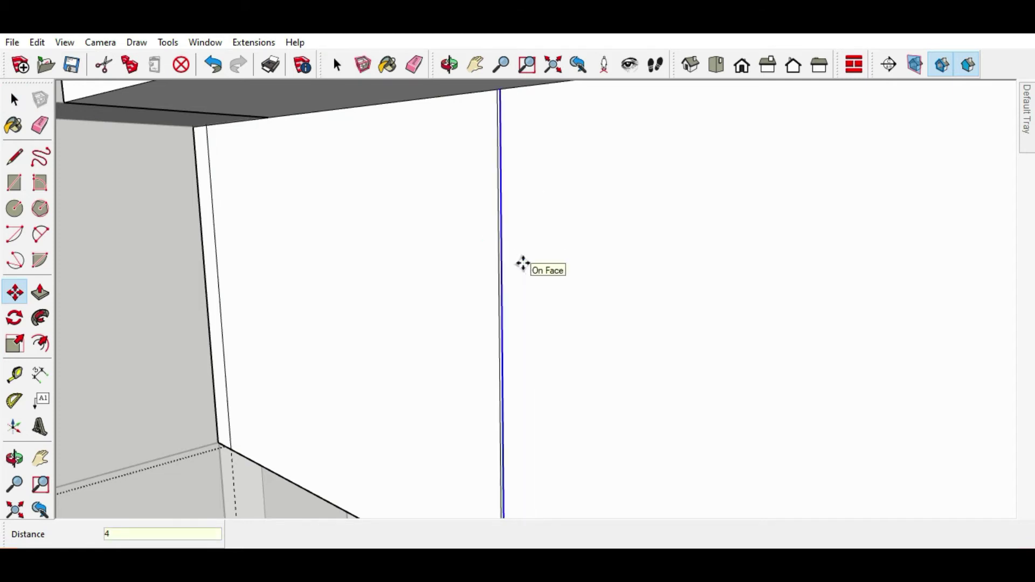
{"action": "scroll", "coordinate": [432, 216], "scroll_direction": "down", "scroll_amount": 3}
{"action": "scroll", "coordinate": [220, 162], "scroll_direction": "up", "scroll_amount": 3}
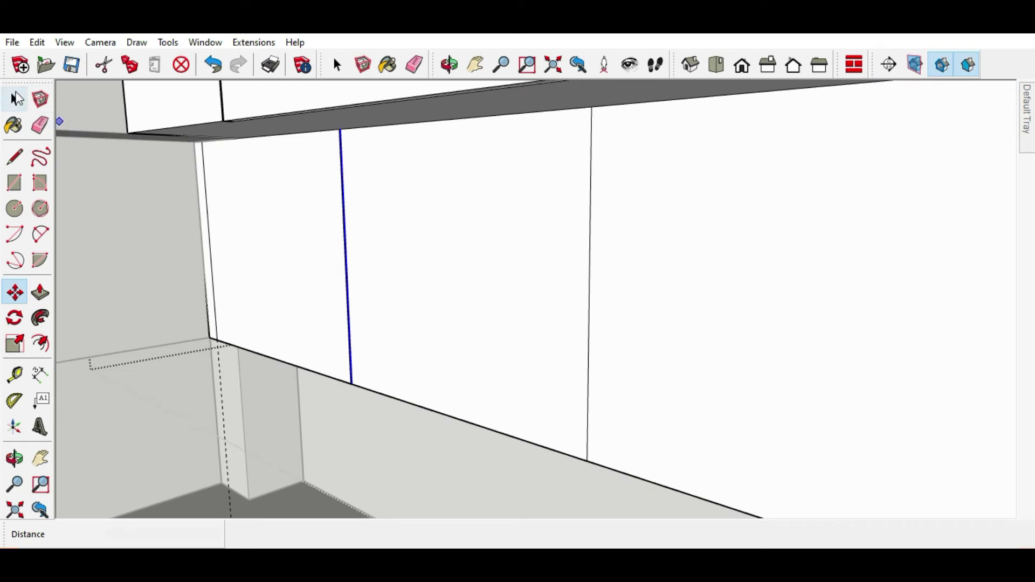
Select the vertical edge between the right panels, start copying it, then cancel the copy.
{"action": "left_click", "coordinate": [14, 100]}
{"action": "left_click", "coordinate": [465, 228]}
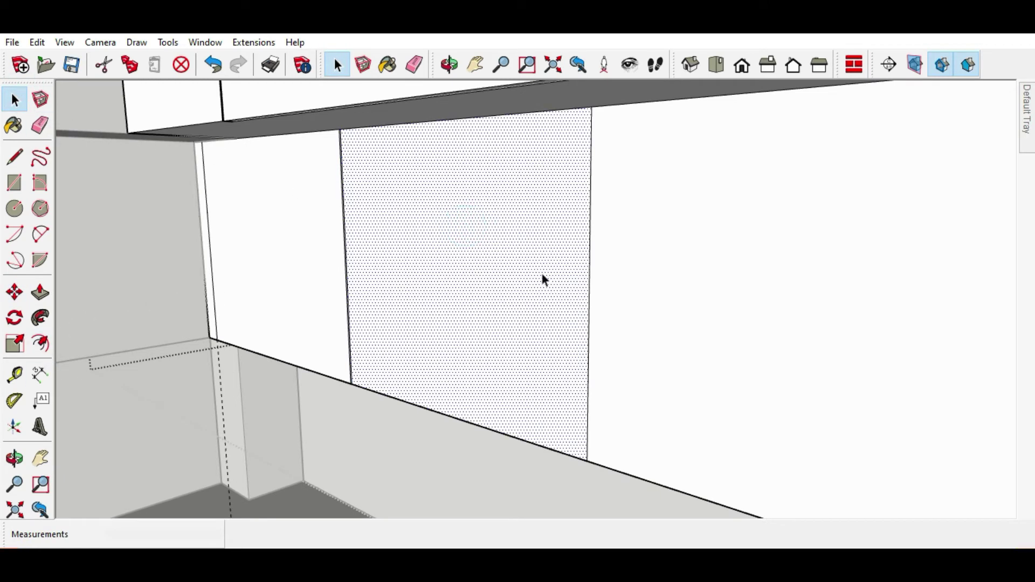
{"action": "left_click", "coordinate": [596, 213]}
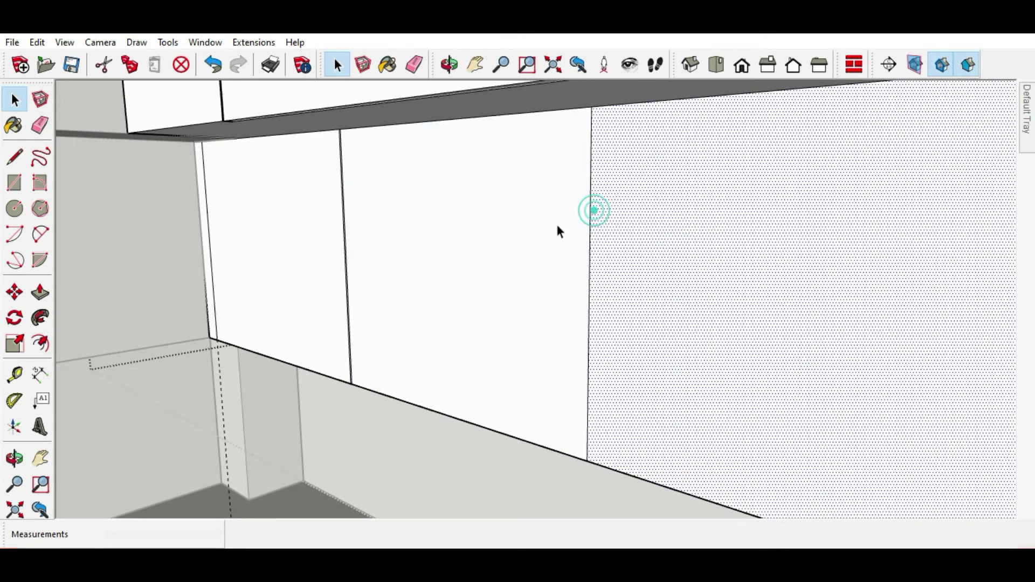
{"action": "left_click", "coordinate": [591, 231]}
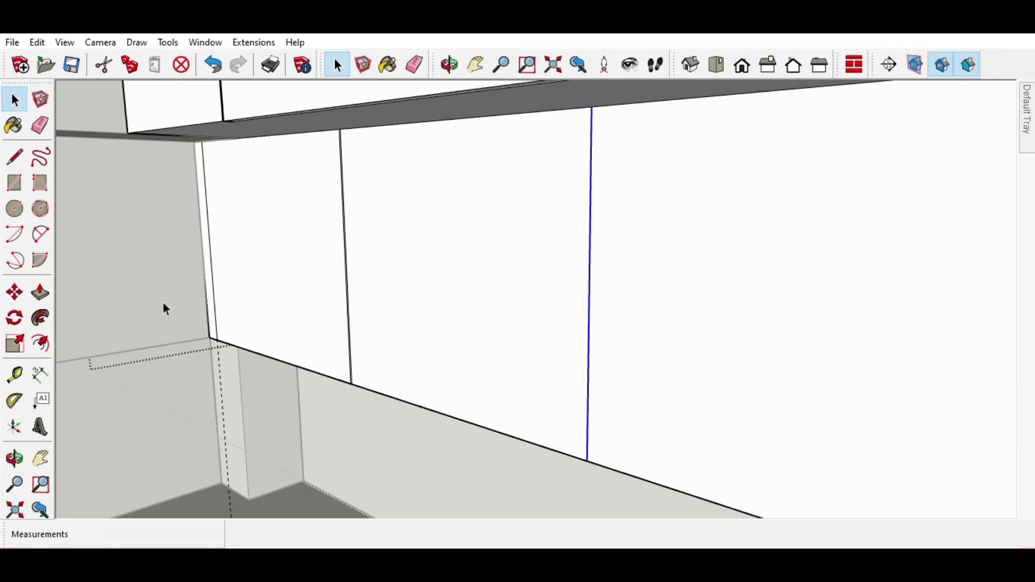
{"action": "left_click", "coordinate": [14, 292]}
{"action": "left_click", "coordinate": [591, 246]}
{"action": "key", "text": "ctrl"}
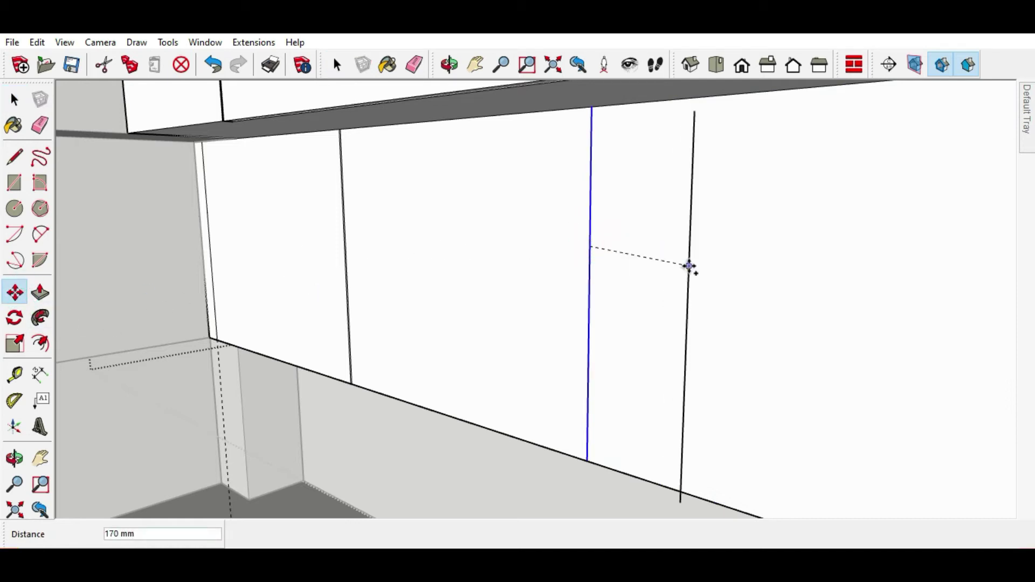
{"action": "type", "text": "4"}
{"action": "key", "text": "Escape"}
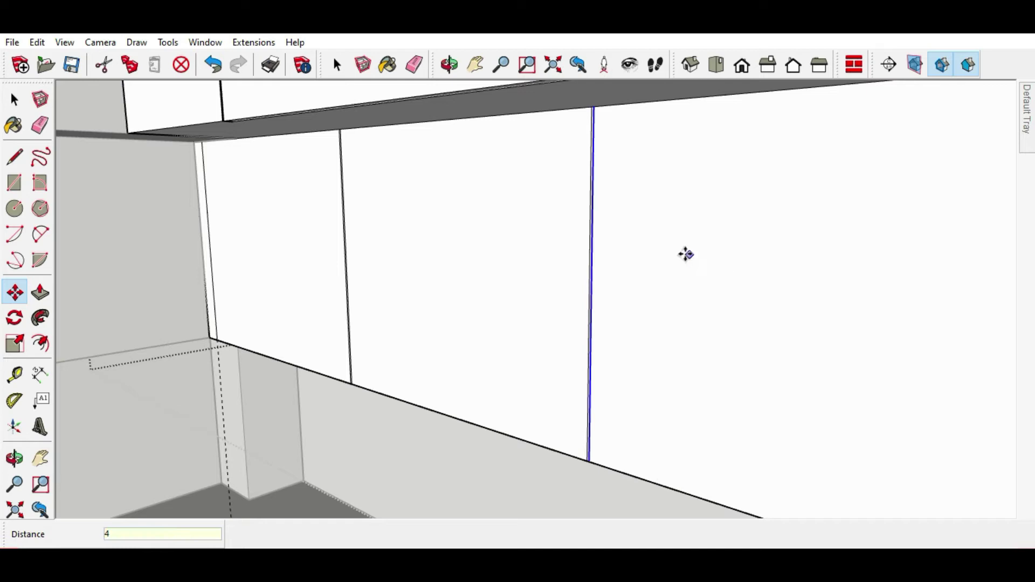
{"action": "left_click", "coordinate": [39, 292]}
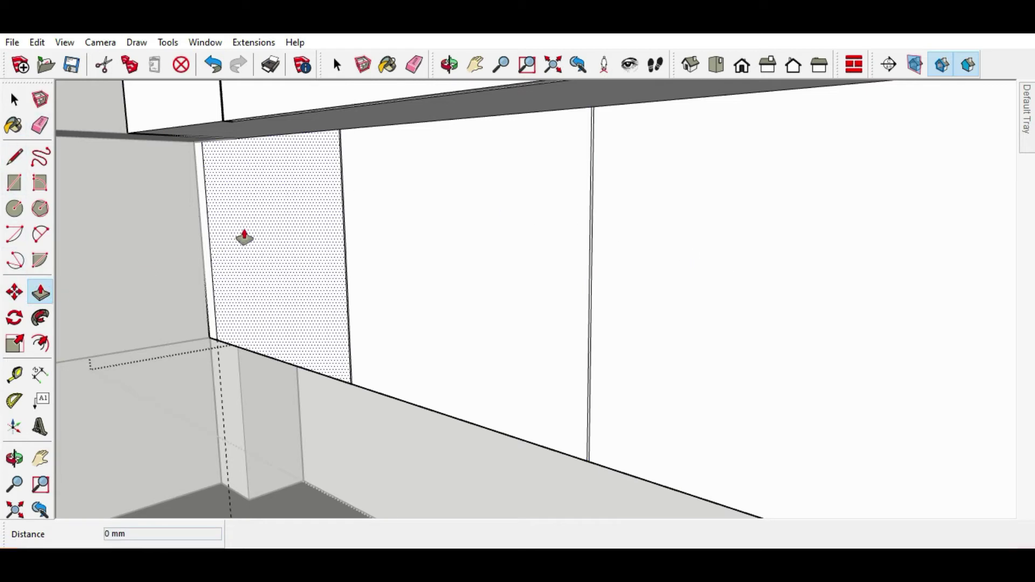
Pull the left, middle and right door panels of the lower wall cabinet out 17 mm each.
{"action": "left_click_drag", "start_coordinate": [246, 236], "coordinate": [239, 241]}
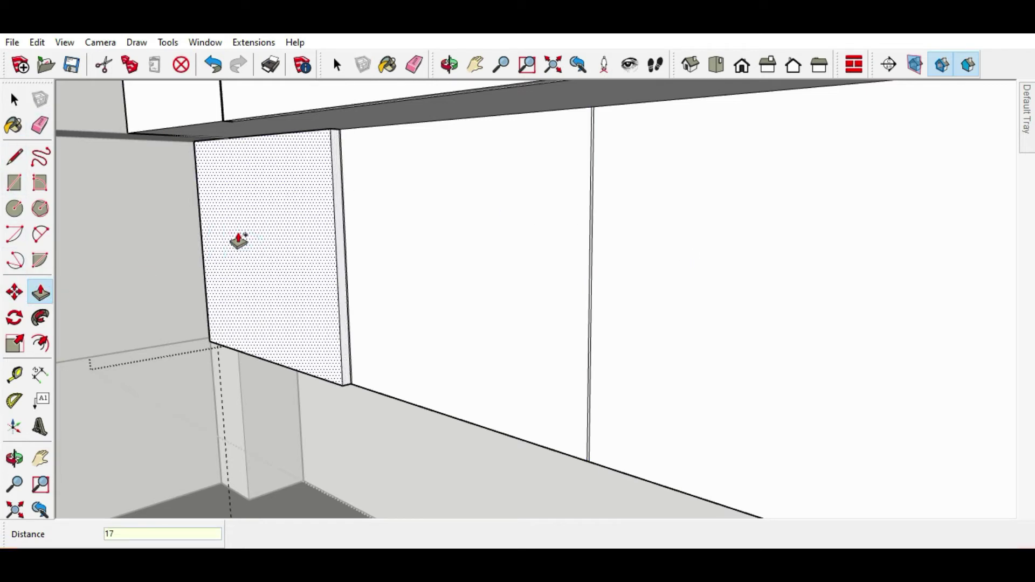
{"action": "key", "text": "Return"}
{"action": "left_click", "coordinate": [366, 205]}
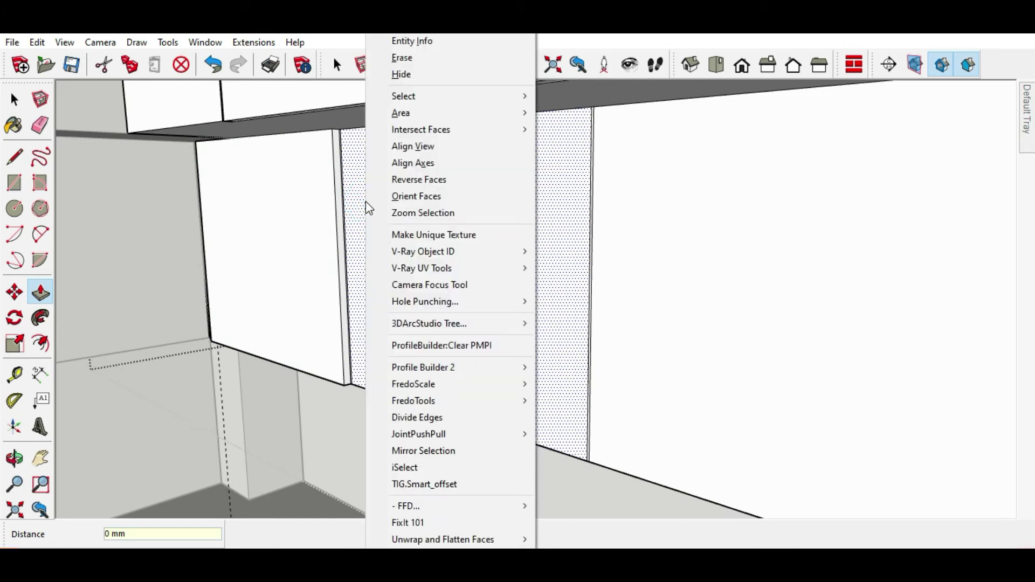
{"action": "left_click", "coordinate": [366, 203]}
{"action": "mouse_move", "coordinate": [366, 209]}
{"action": "left_mouse_down"}
{"action": "mouse_move", "coordinate": [262, 131]}
{"action": "mouse_move", "coordinate": [339, 272]}
{"action": "left_mouse_up"}
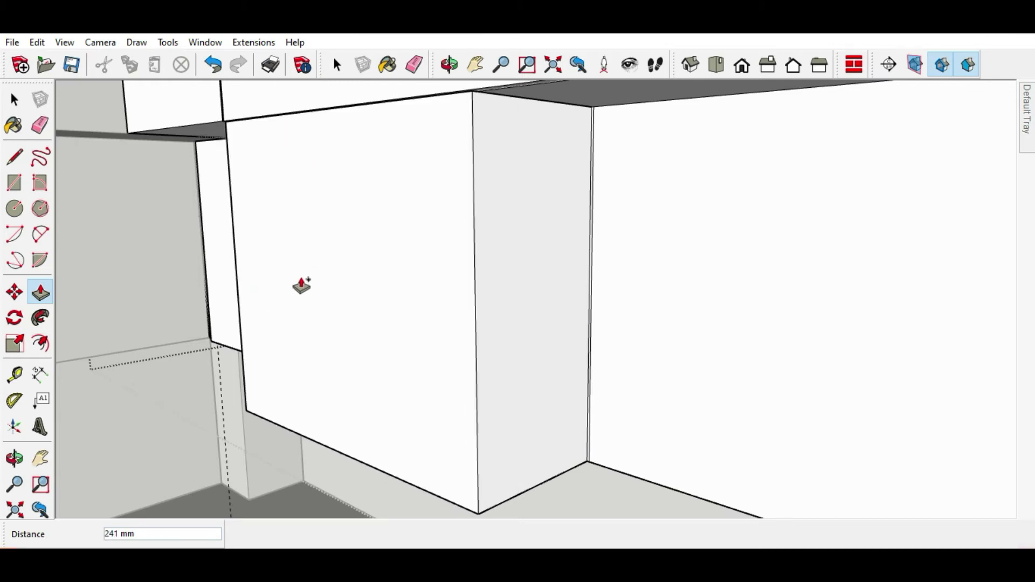
{"action": "type", "text": "17"}
{"action": "key", "text": "Return"}
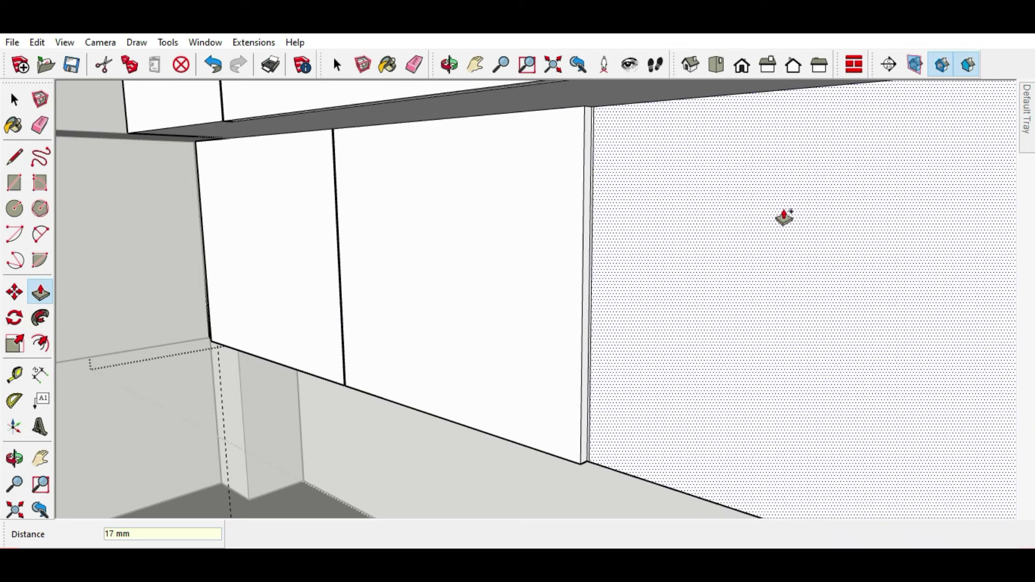
{"action": "left_click", "coordinate": [782, 214]}
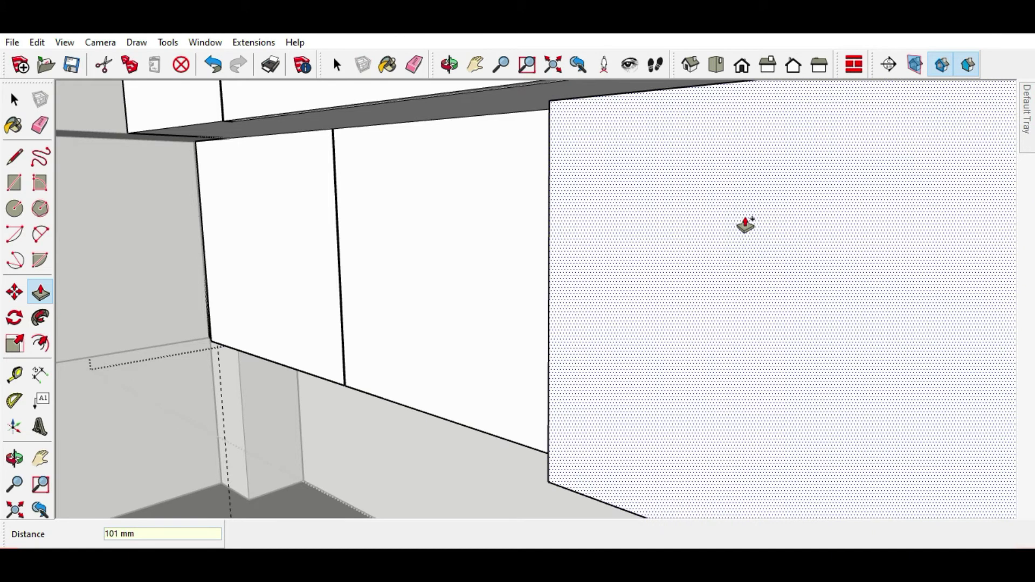
{"action": "type", "text": "7"}
{"action": "key", "text": "Return"}
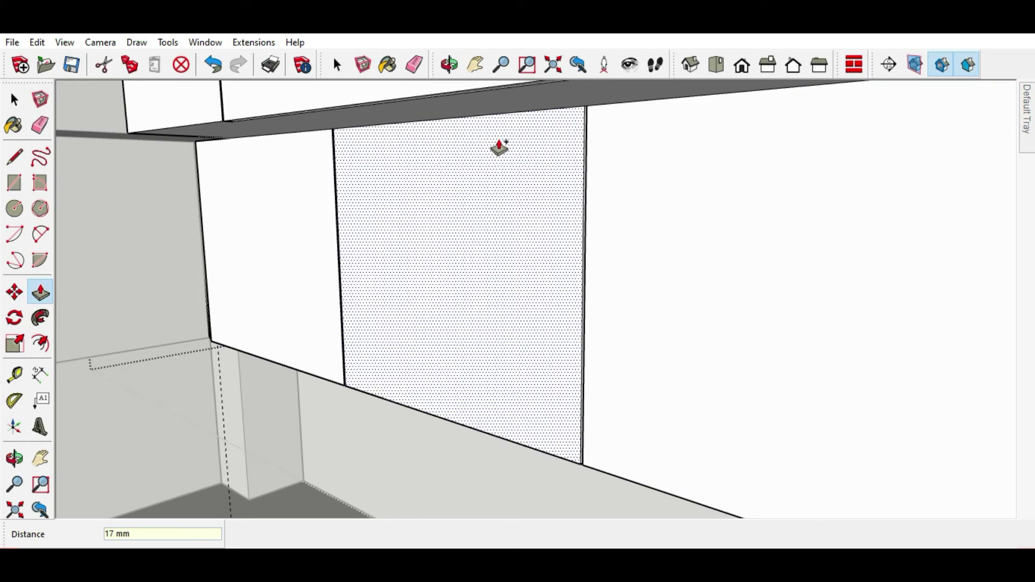
{"action": "scroll", "coordinate": [493, 154], "scroll_direction": "down", "scroll_amount": 4}
{"action": "left_click", "coordinate": [14, 99]}
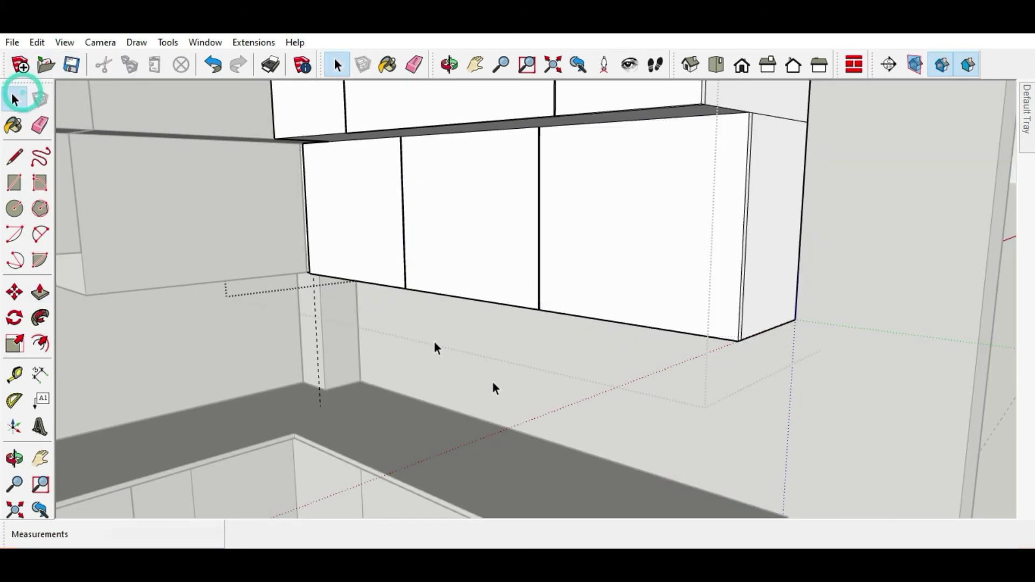
{"action": "middle_click_drag", "start_coordinate": [493, 383], "coordinate": [885, 242]}
{"action": "scroll", "coordinate": [921, 215], "scroll_direction": "up", "scroll_amount": 3}
{"action": "scroll", "coordinate": [583, 258], "scroll_direction": "down", "scroll_amount": 2}
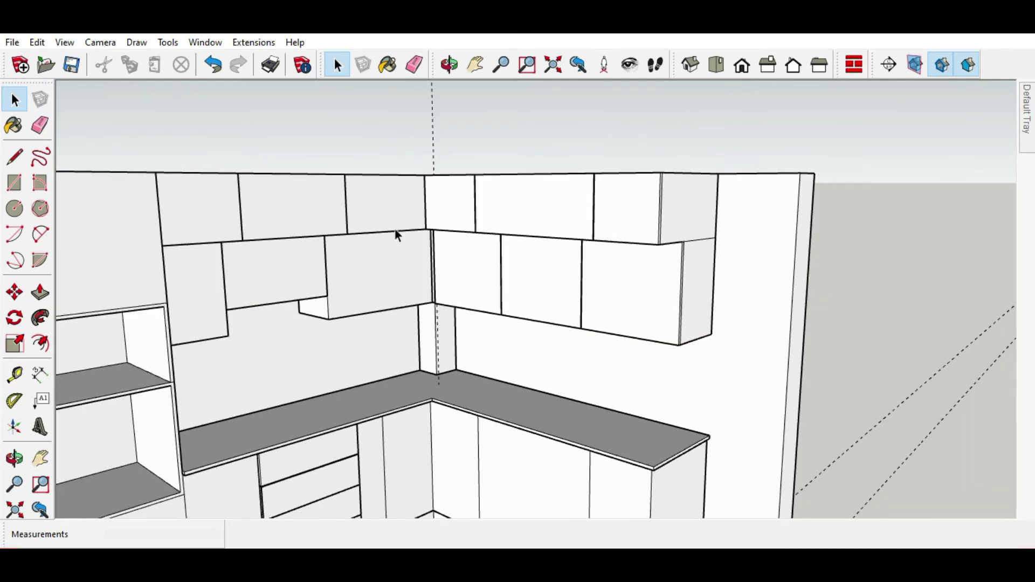
{"action": "scroll", "coordinate": [344, 316], "scroll_direction": "down", "scroll_amount": 2}
{"action": "middle_click_drag", "start_coordinate": [242, 272], "coordinate": [630, 297]}
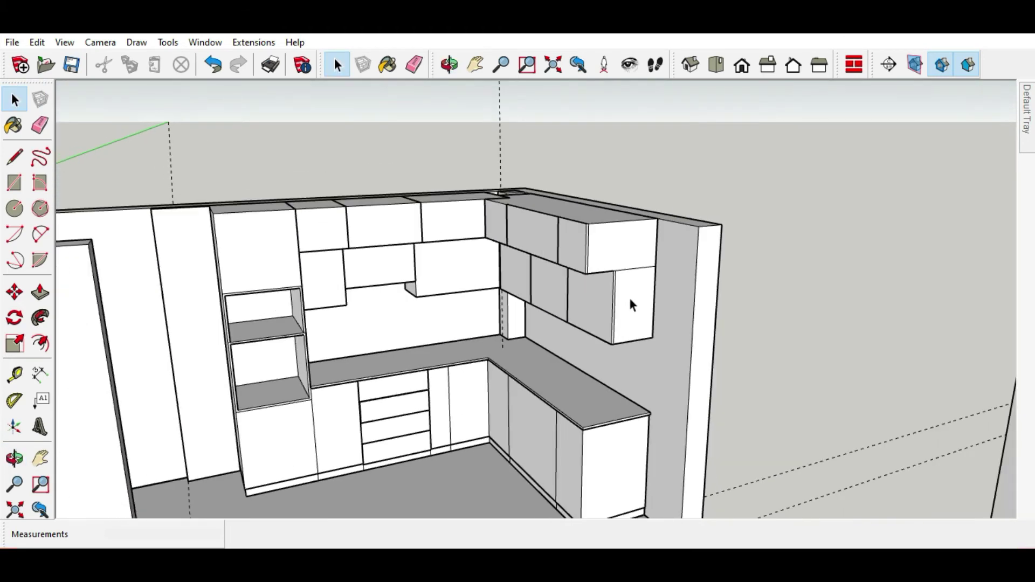
{"action": "scroll", "coordinate": [331, 229], "scroll_direction": "up", "scroll_amount": 3}
{"action": "scroll", "coordinate": [332, 230], "scroll_direction": "up", "scroll_amount": 2}
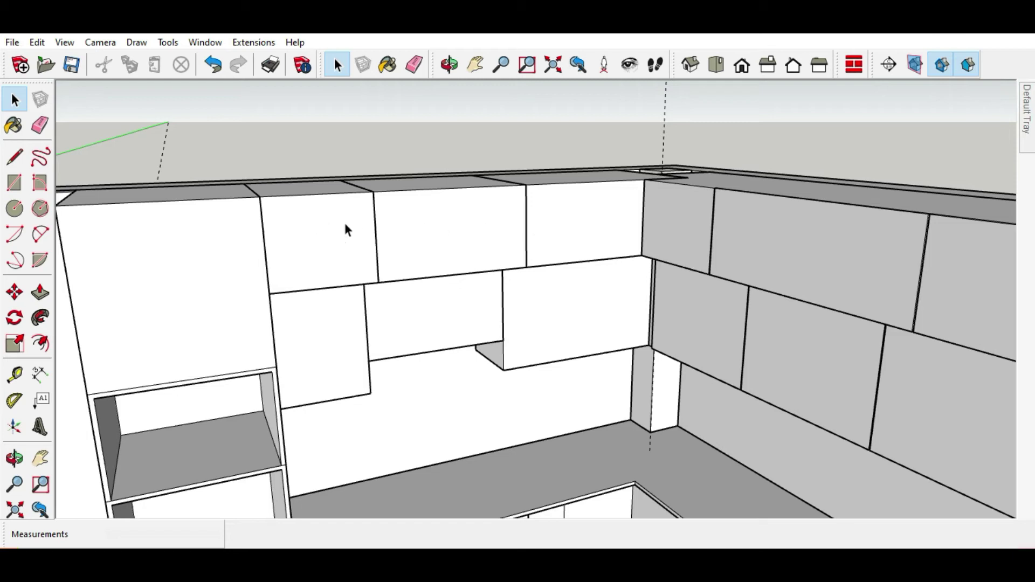
{"action": "scroll", "coordinate": [344, 221], "scroll_direction": "down", "scroll_amount": 3}
{"action": "middle_click_drag", "start_coordinate": [231, 185], "coordinate": [259, 296]}
{"action": "scroll", "coordinate": [508, 248], "scroll_direction": "up", "scroll_amount": 3}
{"action": "scroll", "coordinate": [619, 211], "scroll_direction": "up", "scroll_amount": 2}
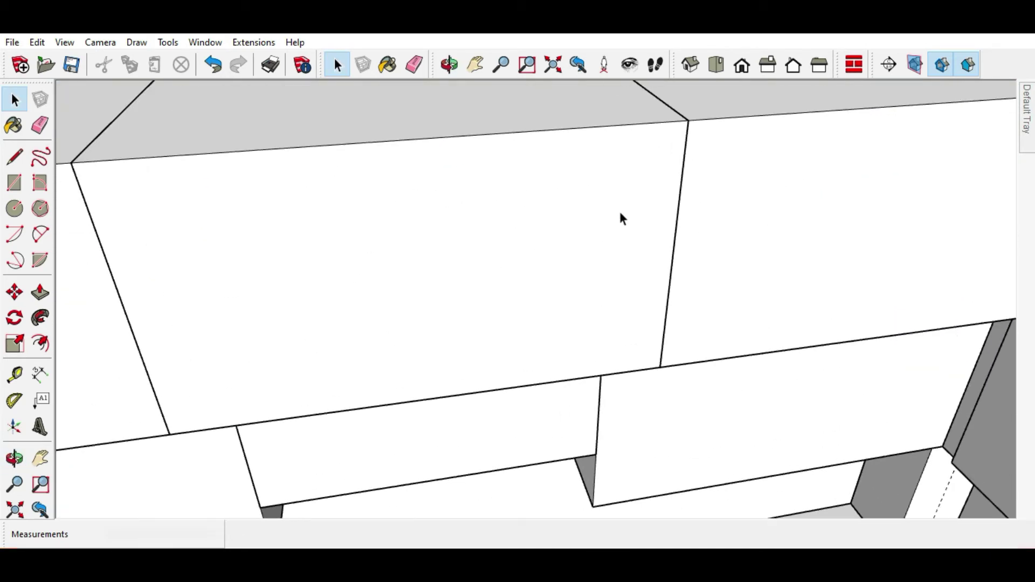
{"action": "left_click", "coordinate": [682, 174]}
{"action": "scroll", "coordinate": [680, 172], "scroll_direction": "up", "scroll_amount": 2}
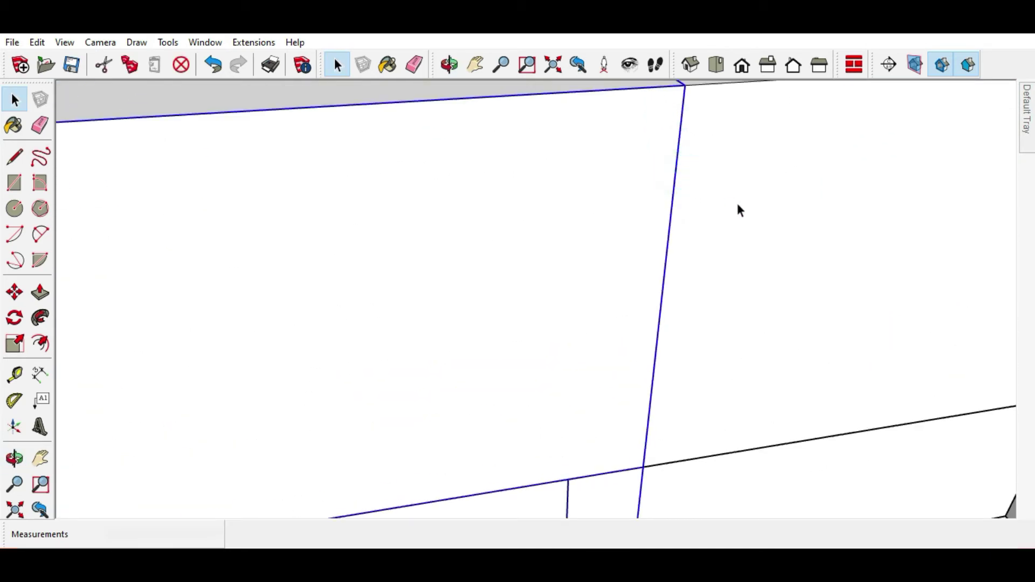
{"action": "middle_click_drag", "start_coordinate": [736, 204], "coordinate": [699, 186]}
{"action": "scroll", "coordinate": [480, 148], "scroll_direction": "down", "scroll_amount": 3}
Push the right cabinet's front face inward 17 mm, replacing an undone outward pull.
{"action": "left_click", "coordinate": [652, 145]}
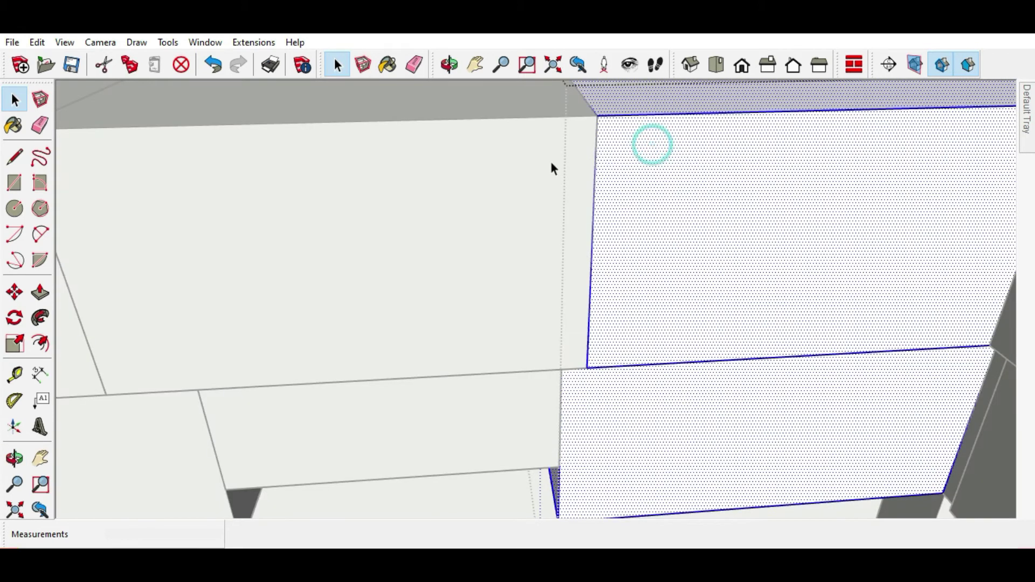
{"action": "left_click", "coordinate": [40, 293]}
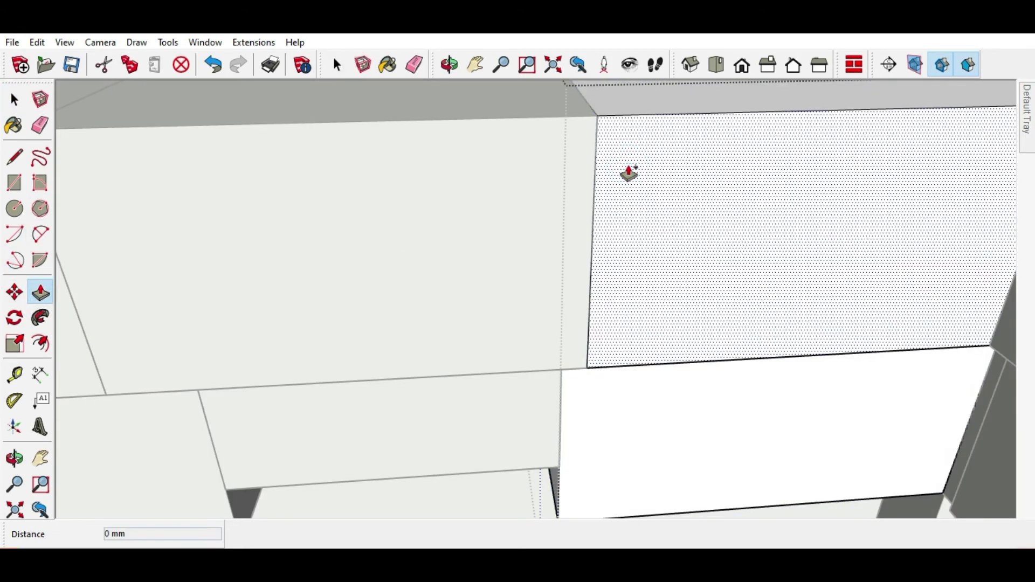
{"action": "left_click_drag", "start_coordinate": [629, 172], "coordinate": [633, 181]}
{"action": "type", "text": "17"}
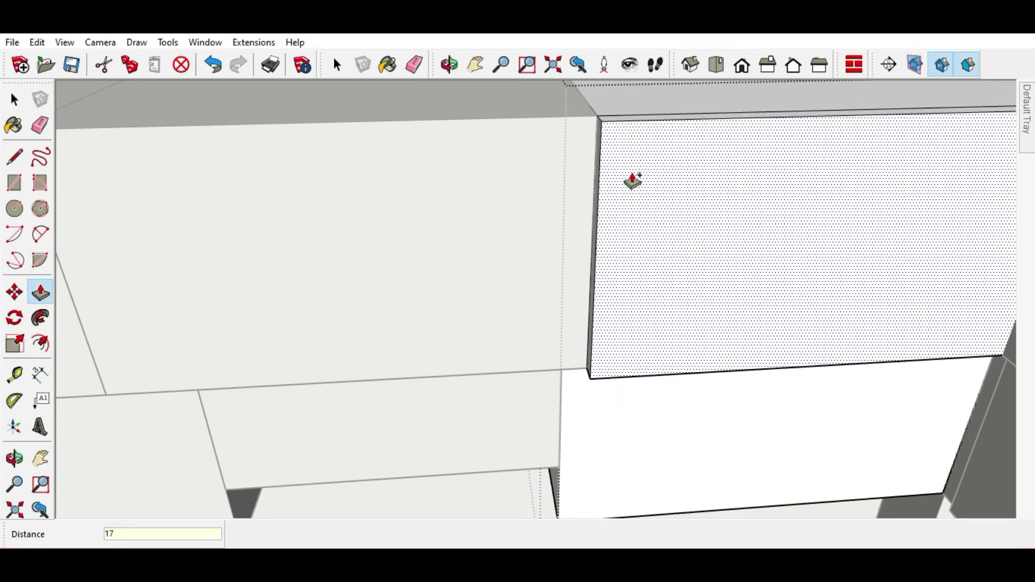
{"action": "key", "text": "Return"}
{"action": "left_click", "coordinate": [212, 66]}
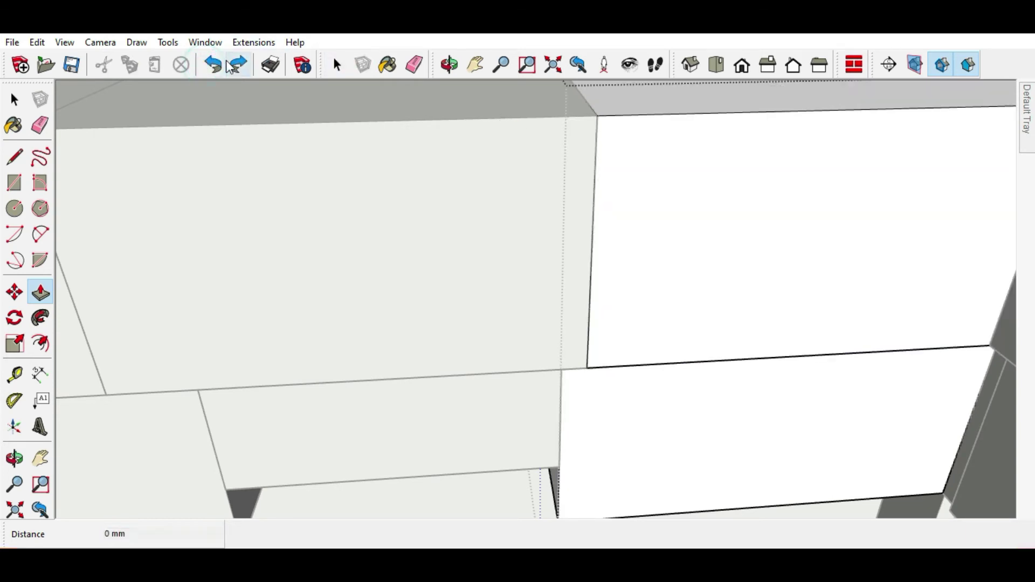
{"action": "left_click_drag", "start_coordinate": [714, 167], "coordinate": [701, 159]}
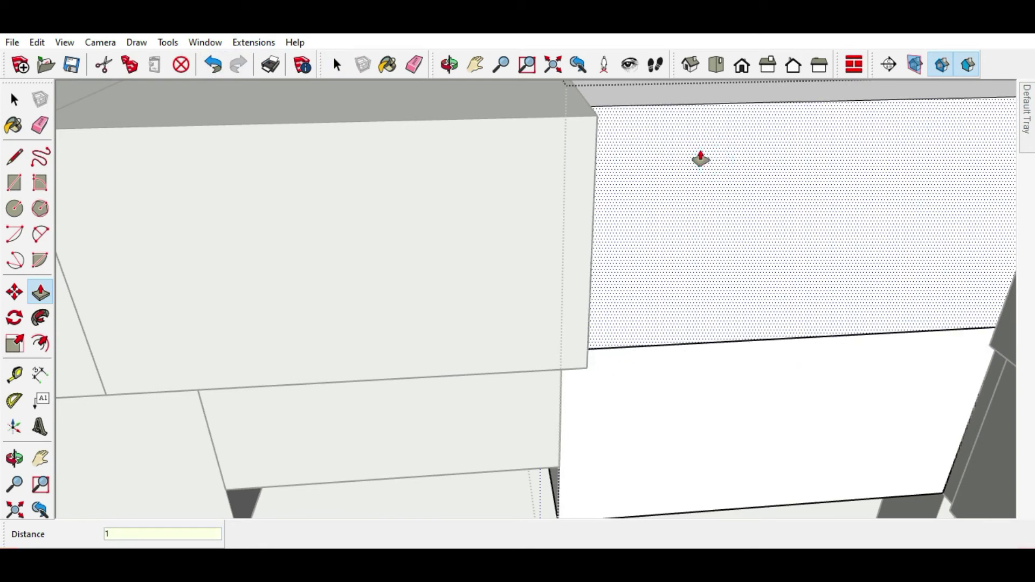
{"action": "type", "text": "7"}
{"action": "key", "text": "Return"}
Push the left cabinet's door front back 17 mm.
{"action": "middle_click_drag", "start_coordinate": [577, 157], "coordinate": [334, 247]}
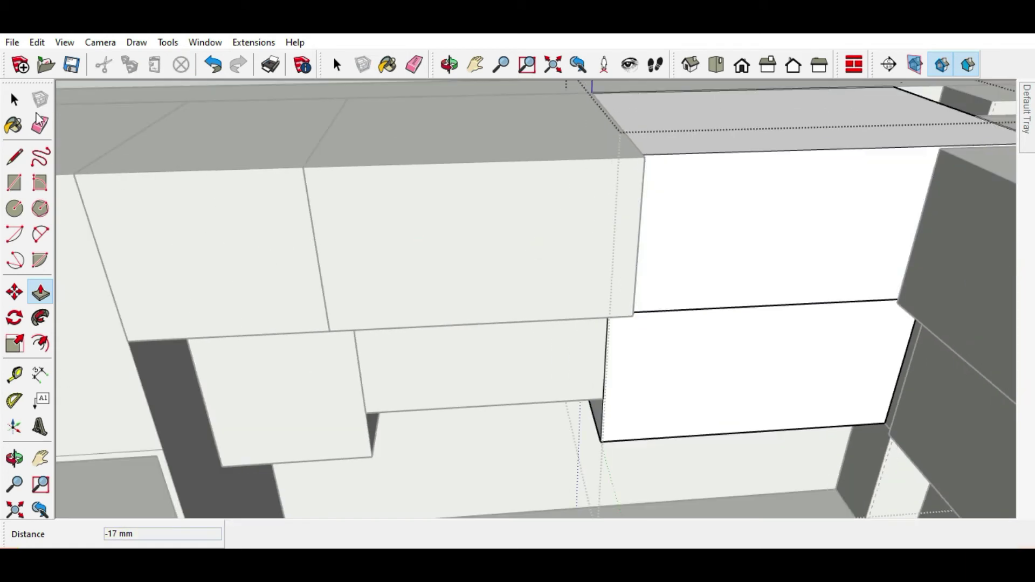
{"action": "left_click", "coordinate": [14, 99]}
{"action": "triple_click", "coordinate": [193, 210]}
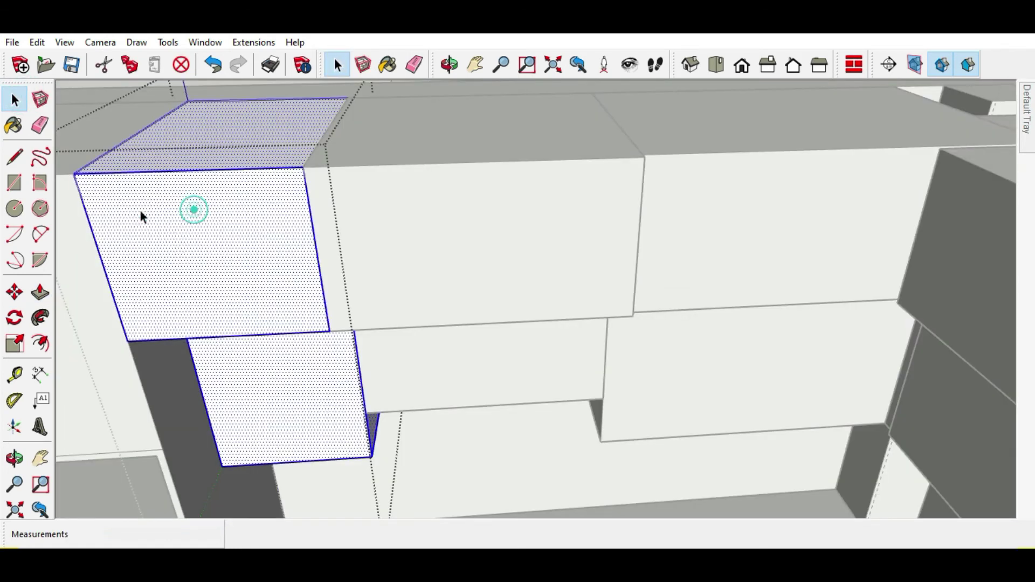
{"action": "left_click", "coordinate": [37, 295]}
{"action": "left_click_drag", "start_coordinate": [229, 224], "coordinate": [227, 210]}
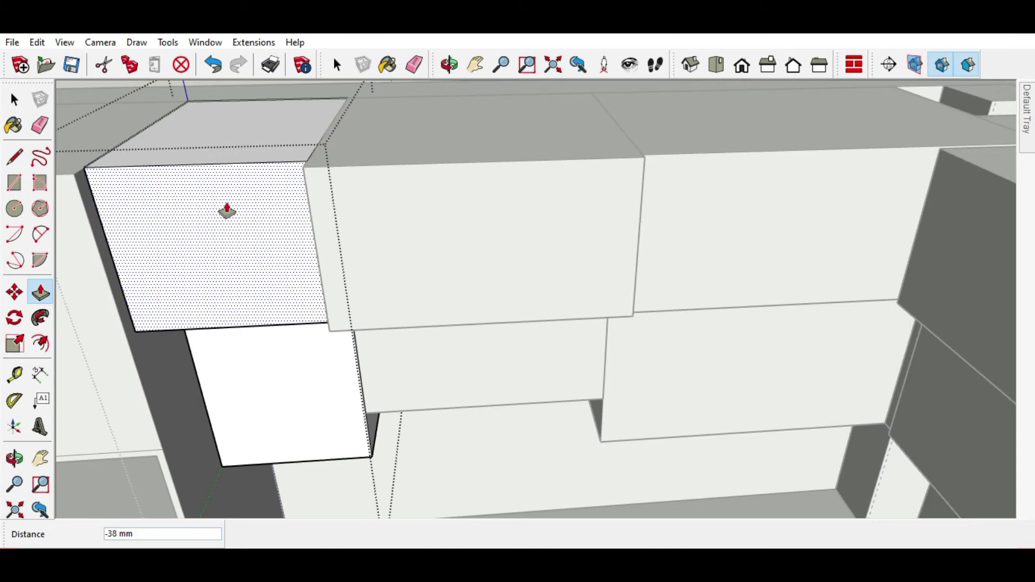
{"action": "type", "text": "7"}
{"action": "key", "text": "Return"}
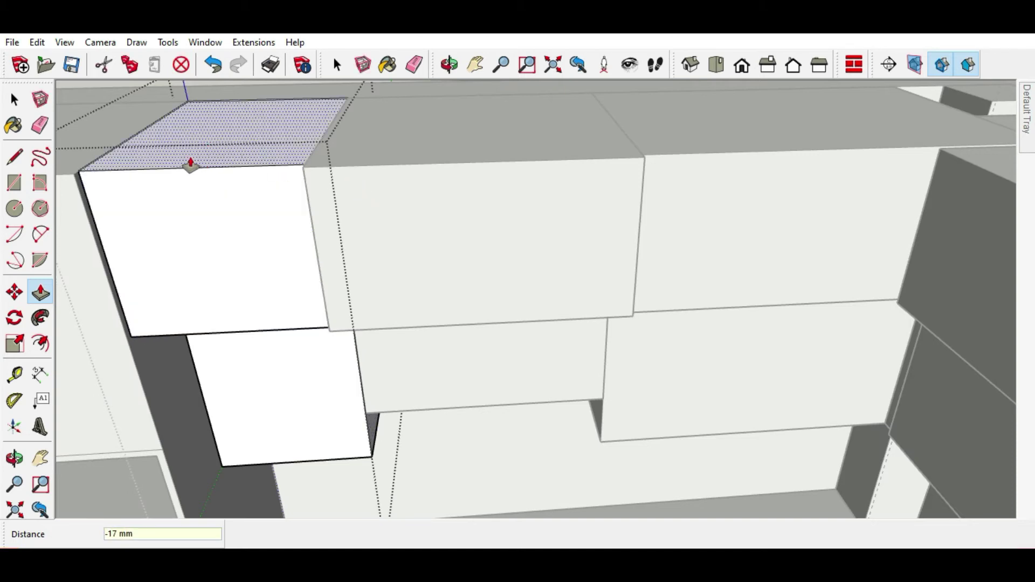
Extrude the middle door box's front face out 17 mm.
{"action": "left_click", "coordinate": [15, 100]}
{"action": "triple_click", "coordinate": [465, 225]}
{"action": "scroll", "coordinate": [361, 210], "scroll_direction": "up", "scroll_amount": 2}
{"action": "mouse_move", "coordinate": [267, 198]}
{"action": "middle_mouse_down"}
{"action": "mouse_move", "coordinate": [322, 180]}
{"action": "mouse_move", "coordinate": [397, 185]}
{"action": "middle_mouse_up"}
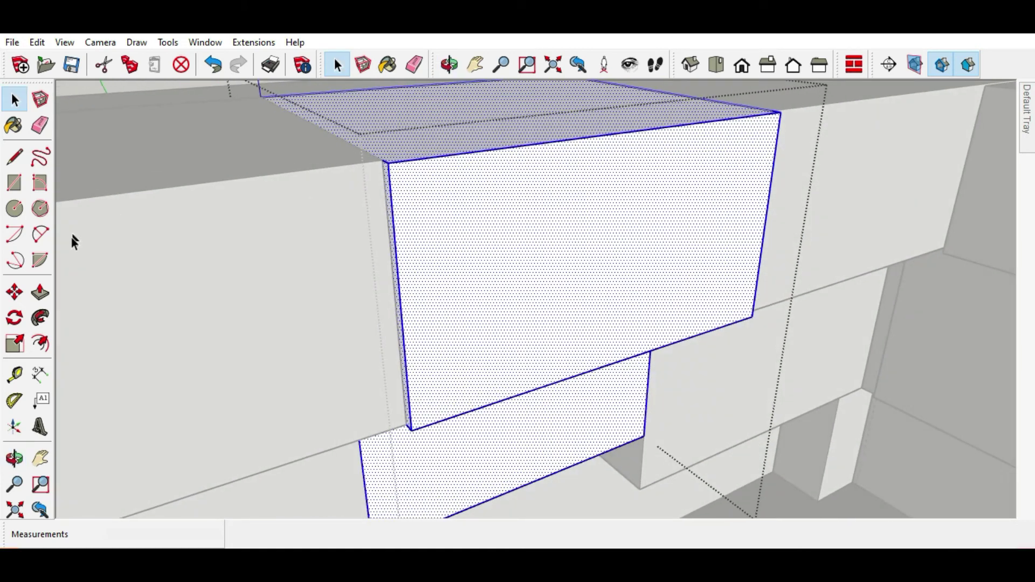
{"action": "left_click", "coordinate": [47, 292]}
{"action": "left_click", "coordinate": [524, 194]}
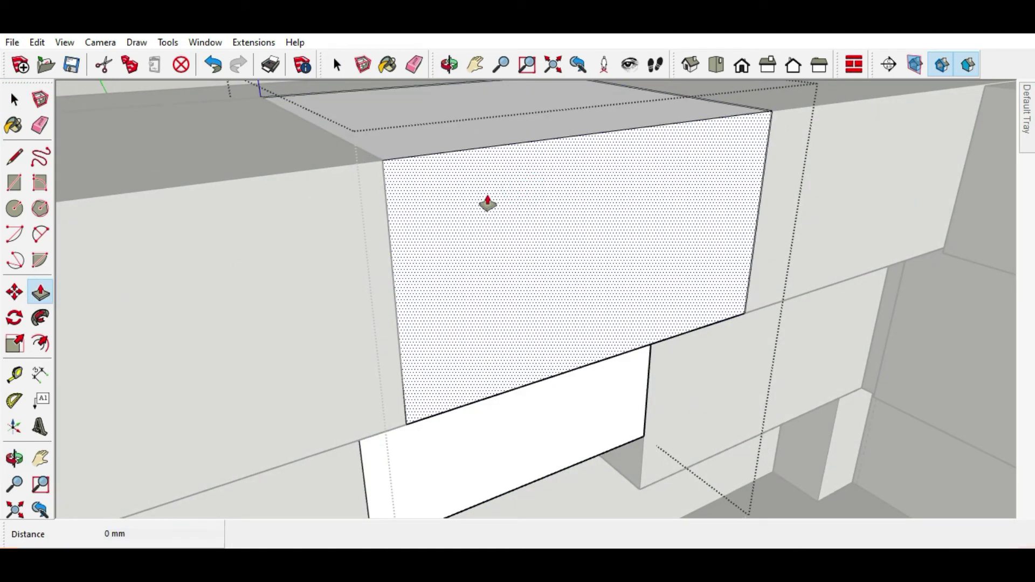
{"action": "left_click_drag", "start_coordinate": [488, 201], "coordinate": [505, 209]}
{"action": "type", "text": "17"}
{"action": "key", "text": "Return"}
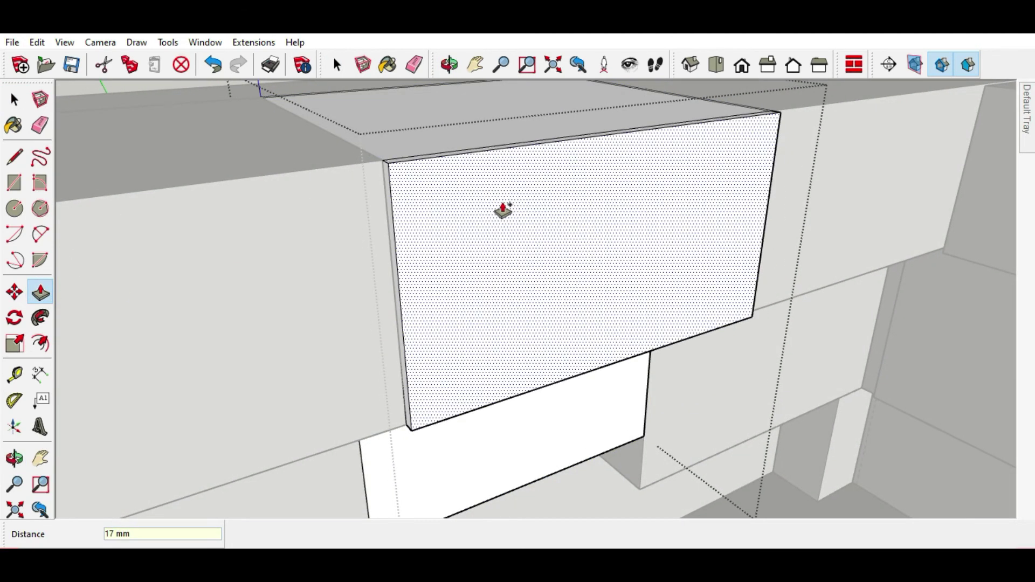
Push the door's thin side face in 2 mm to form a gap.
{"action": "scroll", "coordinate": [402, 166], "scroll_direction": "up", "scroll_amount": 5}
{"action": "scroll", "coordinate": [410, 181], "scroll_direction": "up", "scroll_amount": 3}
{"action": "left_click", "coordinate": [414, 183]}
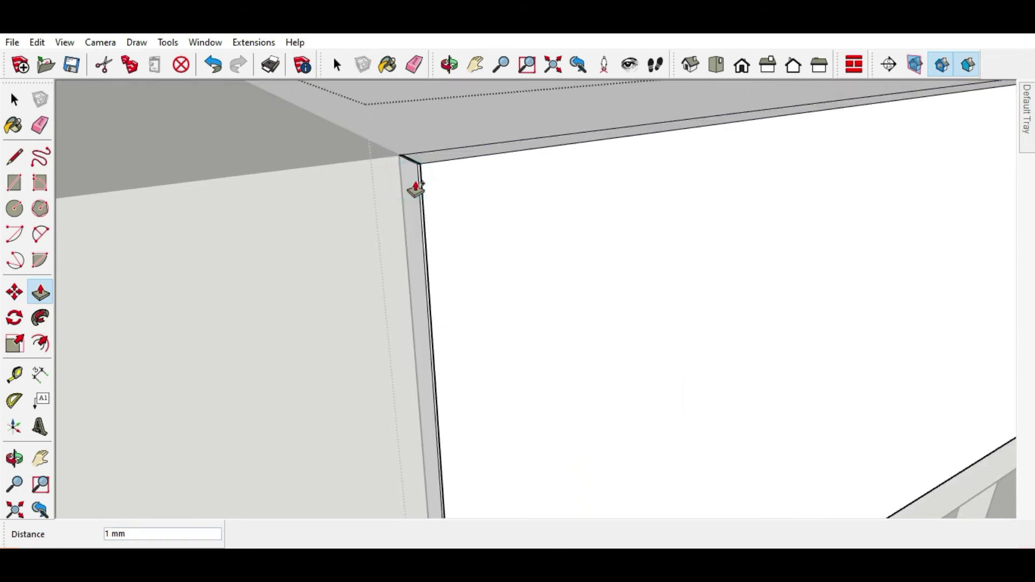
{"action": "left_click", "coordinate": [213, 64]}
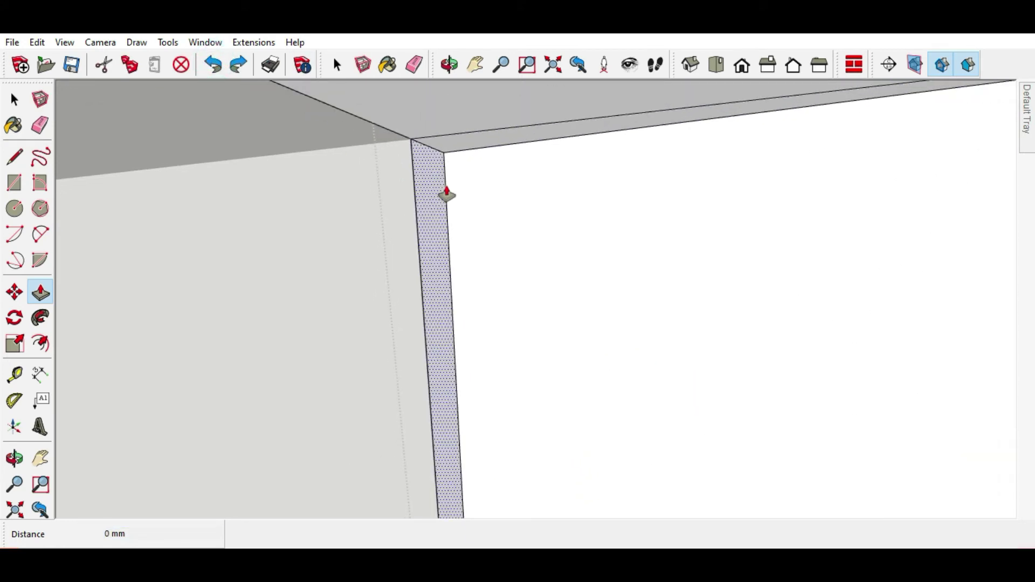
{"action": "left_click_drag", "start_coordinate": [440, 194], "coordinate": [446, 194]}
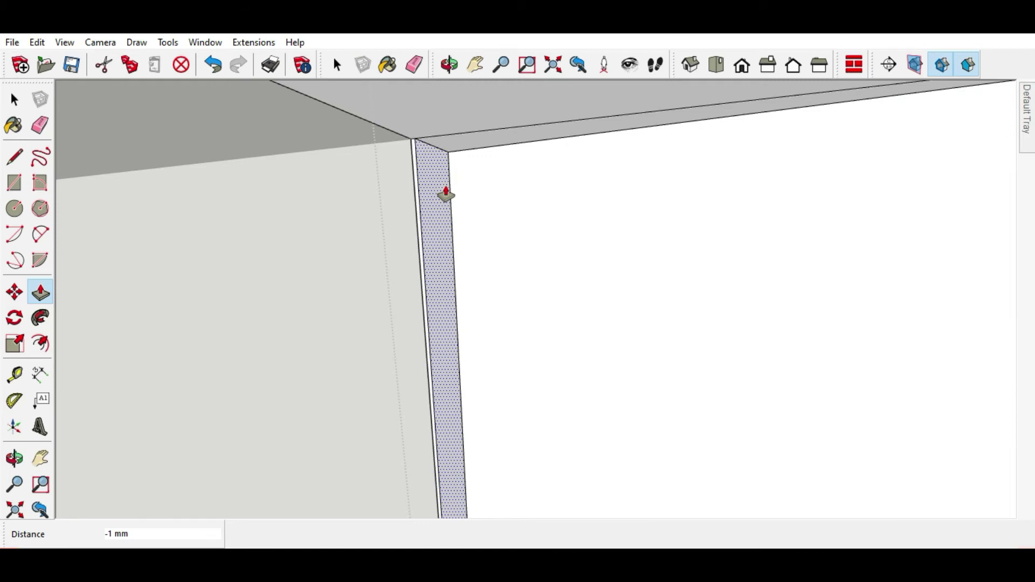
{"action": "left_click", "coordinate": [446, 193]}
{"action": "scroll", "coordinate": [302, 229], "scroll_direction": "down", "scroll_amount": 2}
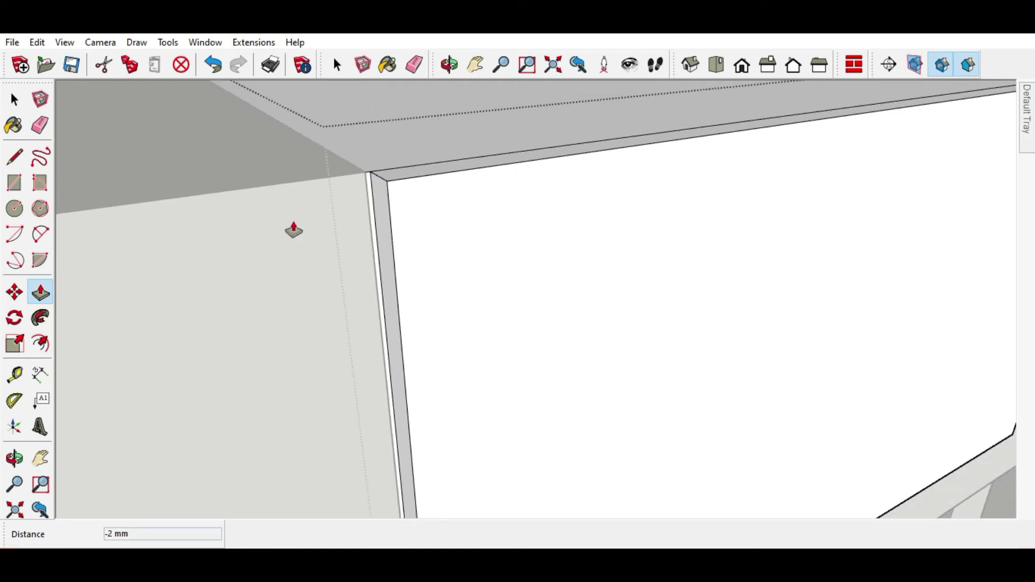
{"action": "scroll", "coordinate": [168, 196], "scroll_direction": "down", "scroll_amount": 3}
{"action": "scroll", "coordinate": [291, 146], "scroll_direction": "up", "scroll_amount": 4}
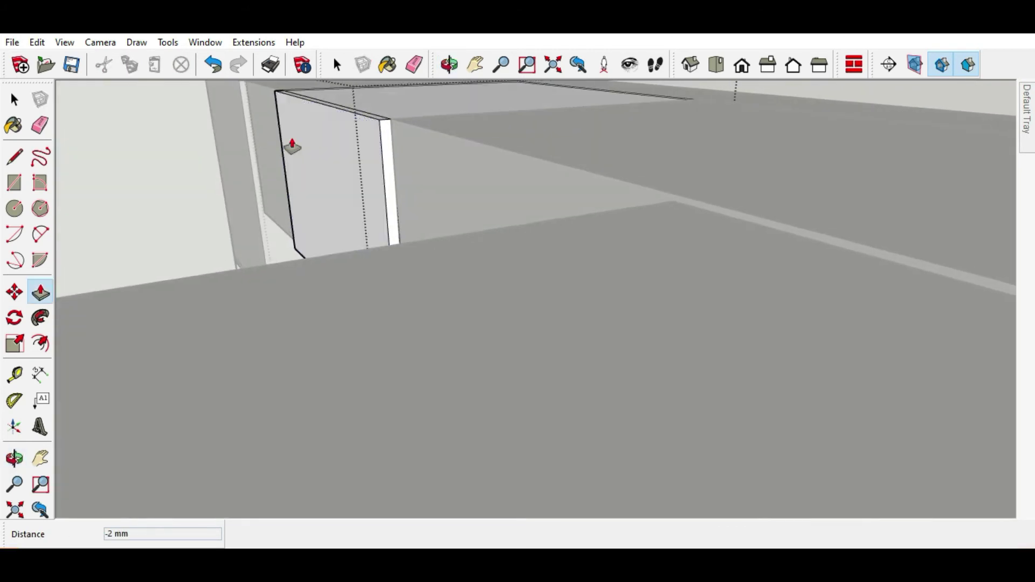
{"action": "scroll", "coordinate": [413, 129], "scroll_direction": "up", "scroll_amount": 2}
{"action": "left_click", "coordinate": [462, 127]}
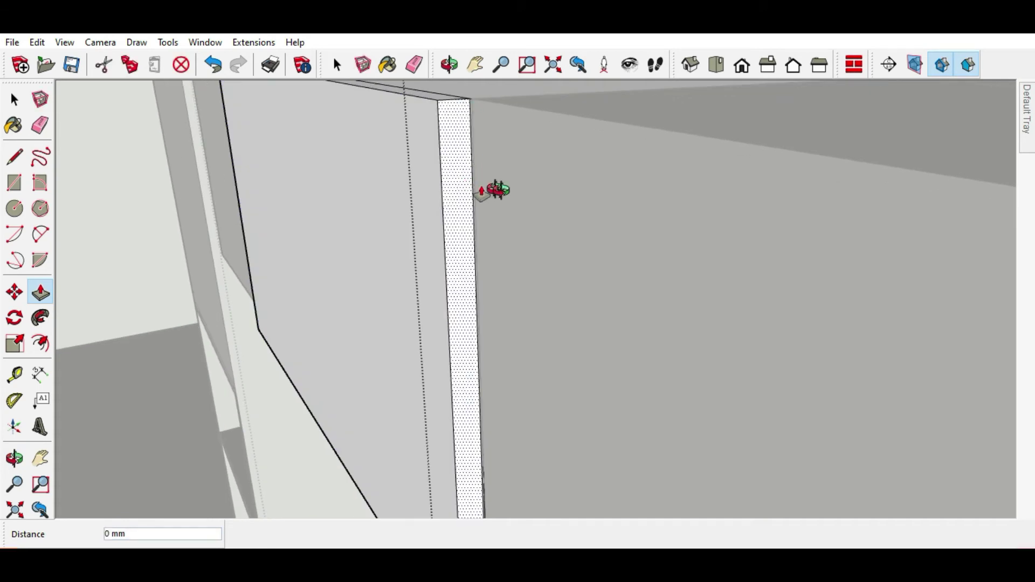
{"action": "middle_click_drag", "start_coordinate": [485, 192], "coordinate": [706, 229]}
Select the large right face and start extruding it, then undo the extrusion.
{"action": "left_click", "coordinate": [15, 99]}
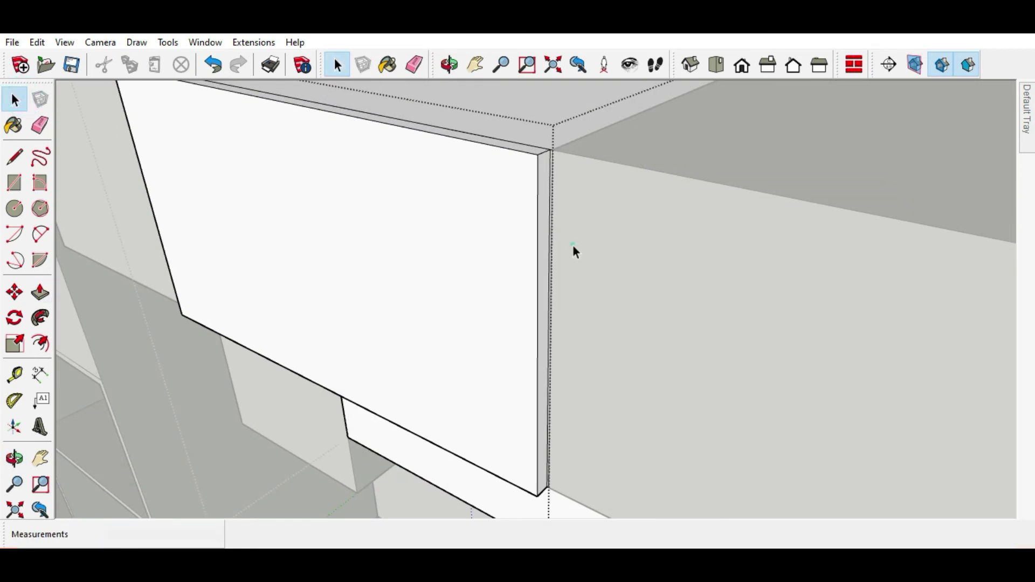
{"action": "left_click", "coordinate": [582, 238]}
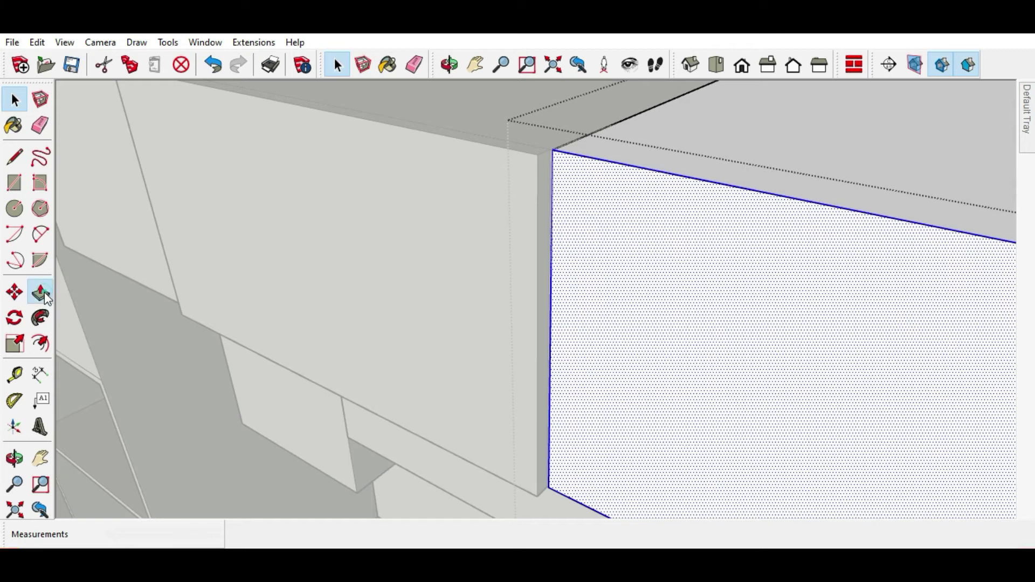
{"action": "left_click", "coordinate": [40, 292]}
{"action": "left_click", "coordinate": [598, 235]}
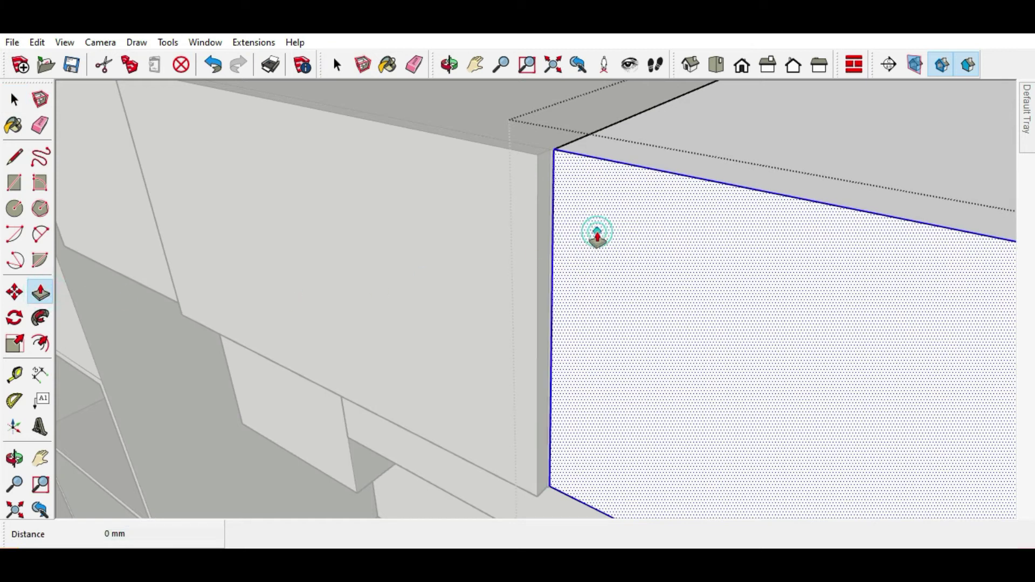
{"action": "left_click", "coordinate": [217, 69]}
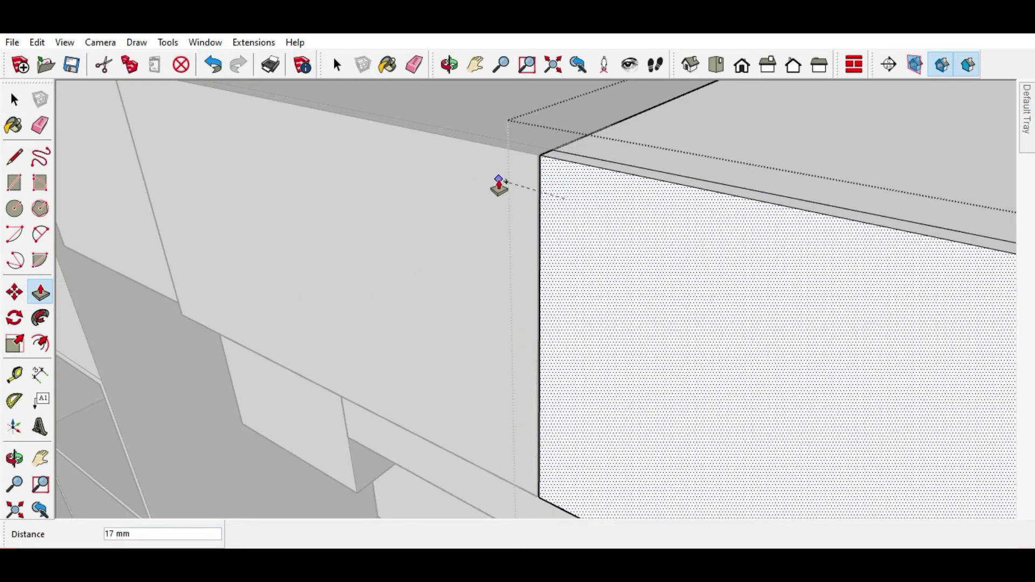
{"action": "left_click", "coordinate": [557, 171]}
{"action": "middle_click_drag", "start_coordinate": [556, 170], "coordinate": [492, 194]}
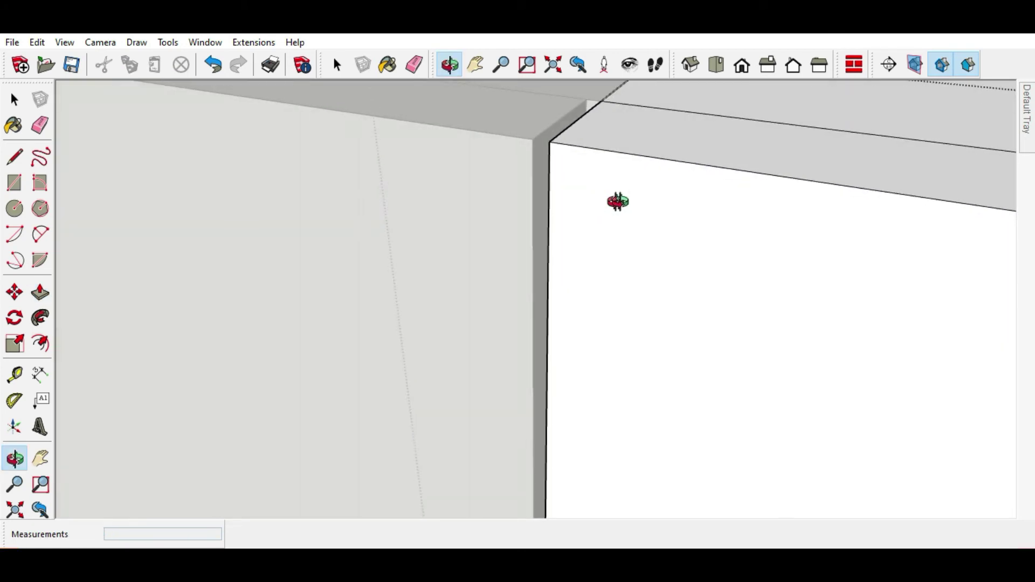
{"action": "left_click", "coordinate": [490, 165]}
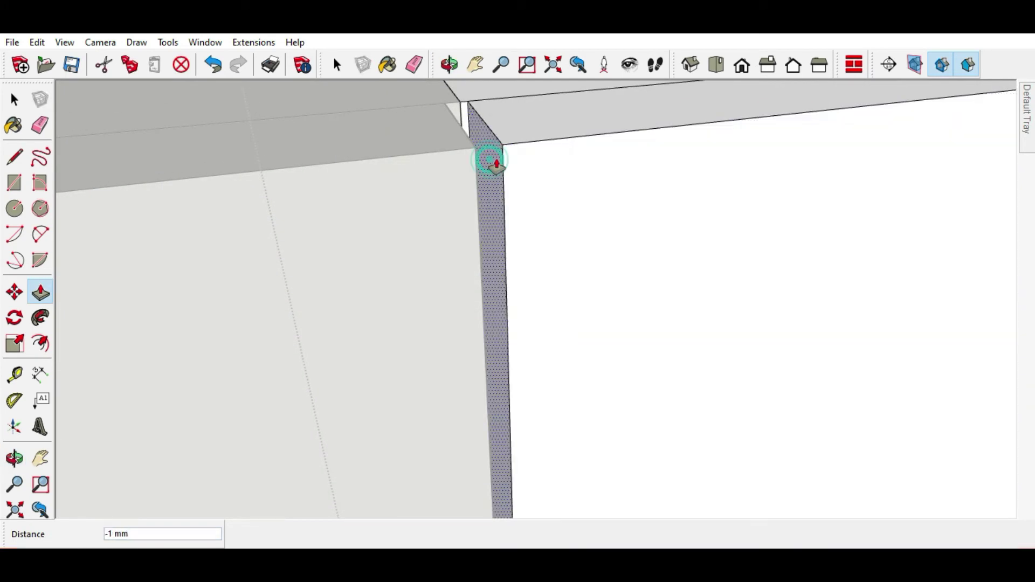
{"action": "left_click", "coordinate": [504, 163]}
{"action": "mouse_move", "coordinate": [503, 162]}
{"action": "middle_mouse_down"}
{"action": "mouse_move", "coordinate": [747, 308]}
{"action": "mouse_move", "coordinate": [774, 229]}
{"action": "middle_mouse_up"}
{"action": "scroll", "coordinate": [773, 229], "scroll_direction": "up", "scroll_amount": 2}
{"action": "scroll", "coordinate": [772, 236], "scroll_direction": "up", "scroll_amount": 2}
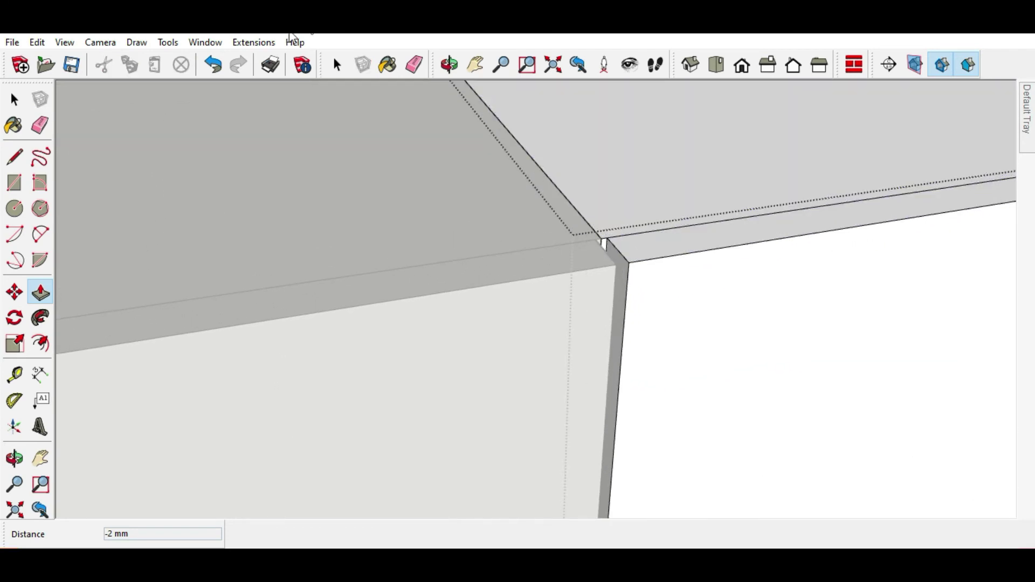
{"action": "left_click", "coordinate": [213, 70]}
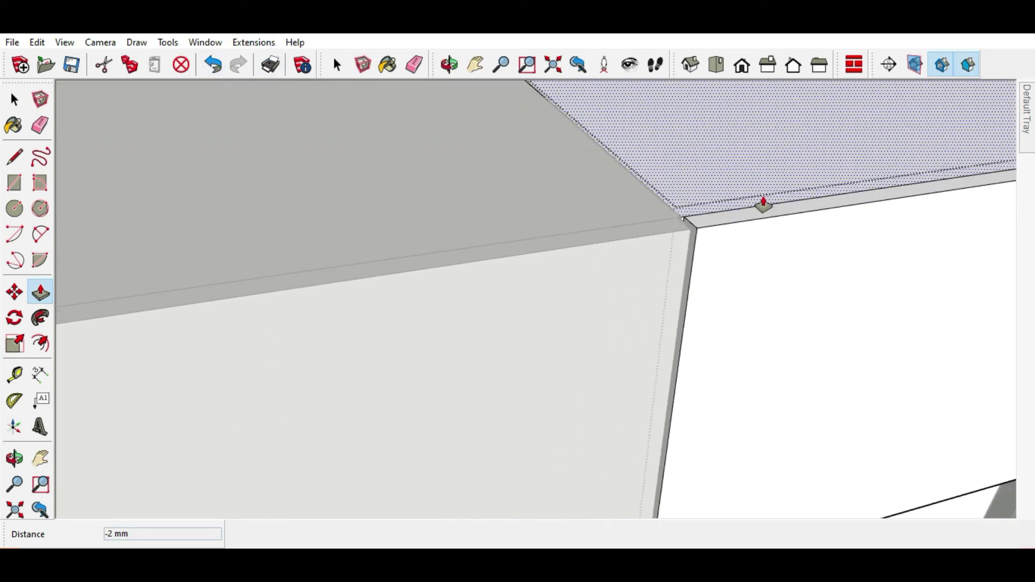
{"action": "key", "text": "Escape"}
{"action": "left_click", "coordinate": [16, 101]}
{"action": "scroll", "coordinate": [503, 312], "scroll_direction": "up", "scroll_amount": 5}
{"action": "triple_click", "coordinate": [504, 311]}
{"action": "key", "text": "Escape"}
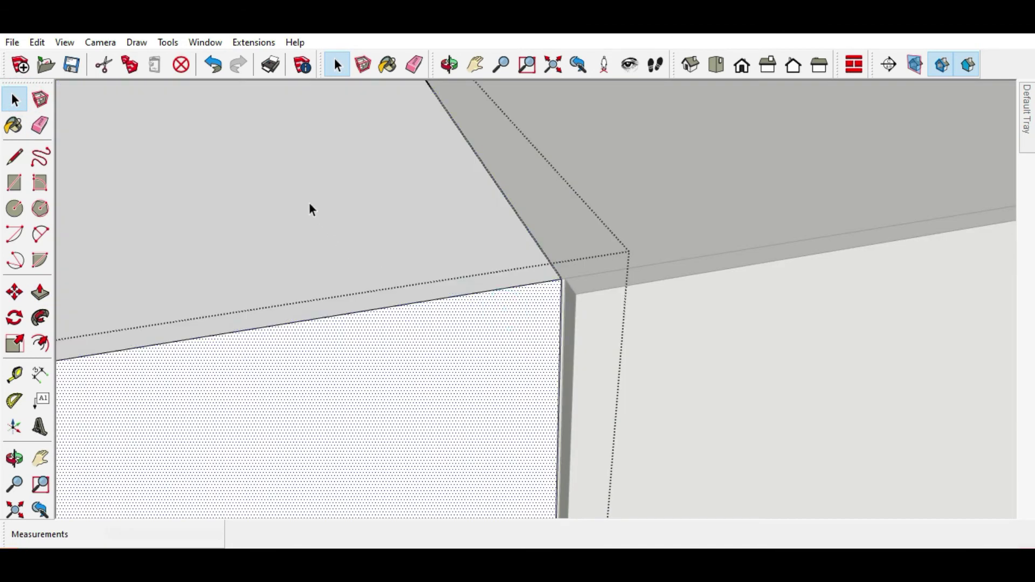
{"action": "scroll", "coordinate": [203, 141], "scroll_direction": "down", "scroll_amount": 2}
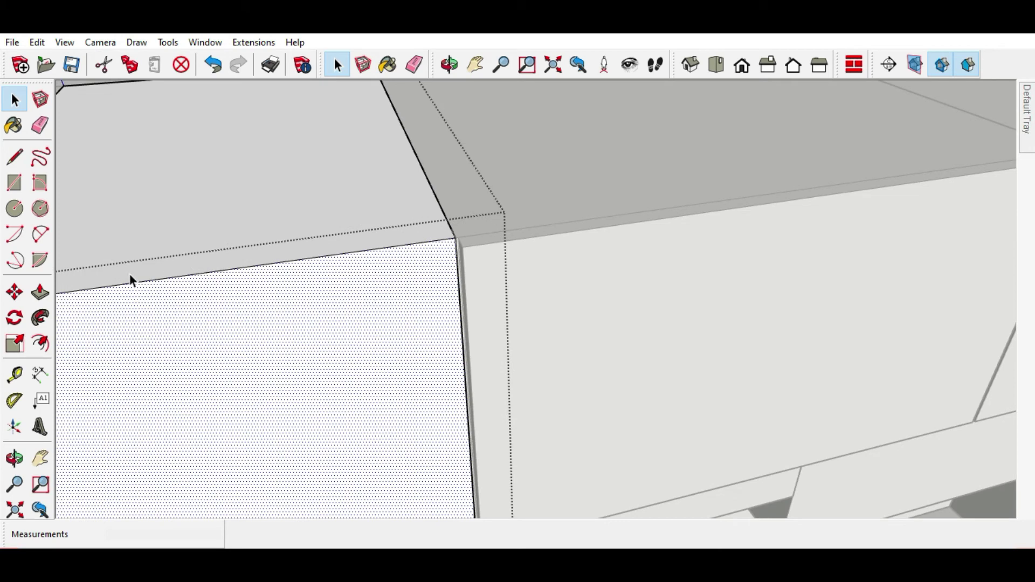
{"action": "left_click", "coordinate": [36, 295]}
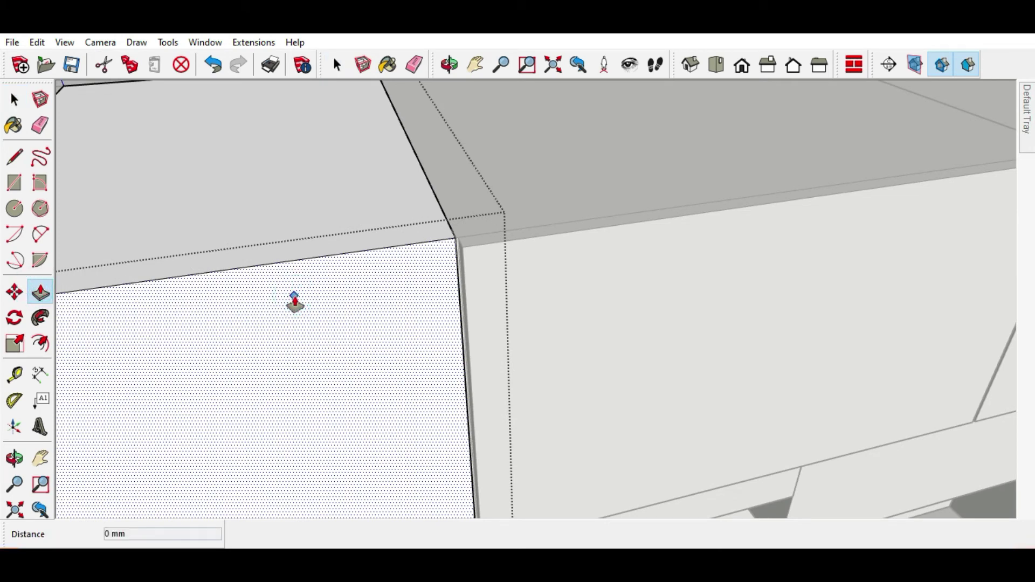
{"action": "left_click", "coordinate": [296, 305]}
{"action": "mouse_move", "coordinate": [517, 257]}
{"action": "middle_mouse_down"}
{"action": "mouse_move", "coordinate": [263, 257]}
{"action": "mouse_move", "coordinate": [281, 253]}
{"action": "middle_mouse_up"}
{"action": "left_click", "coordinate": [14, 99]}
{"action": "middle_click_drag", "start_coordinate": [485, 270], "coordinate": [619, 353]}
{"action": "left_click", "coordinate": [619, 353]}
{"action": "left_click", "coordinate": [41, 296]}
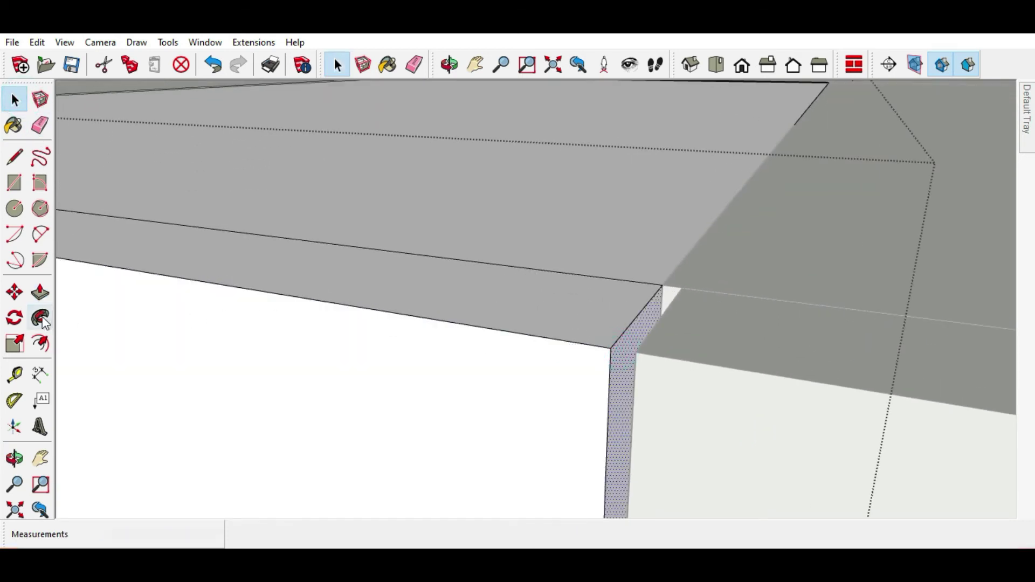
{"action": "left_click_drag", "start_coordinate": [623, 348], "coordinate": [596, 349]}
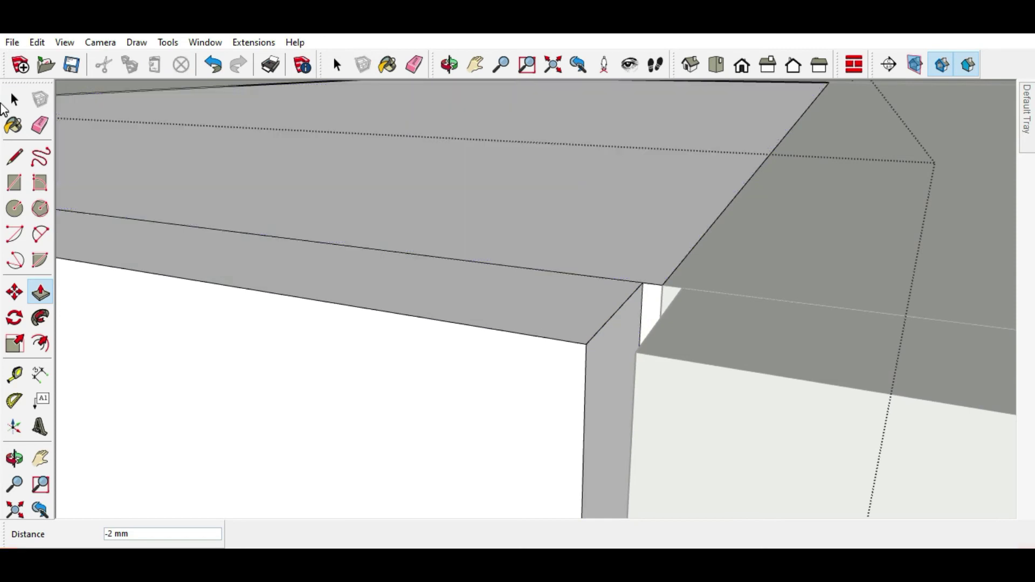
{"action": "left_click", "coordinate": [14, 99]}
{"action": "middle_click_drag", "start_coordinate": [419, 211], "coordinate": [312, 213]}
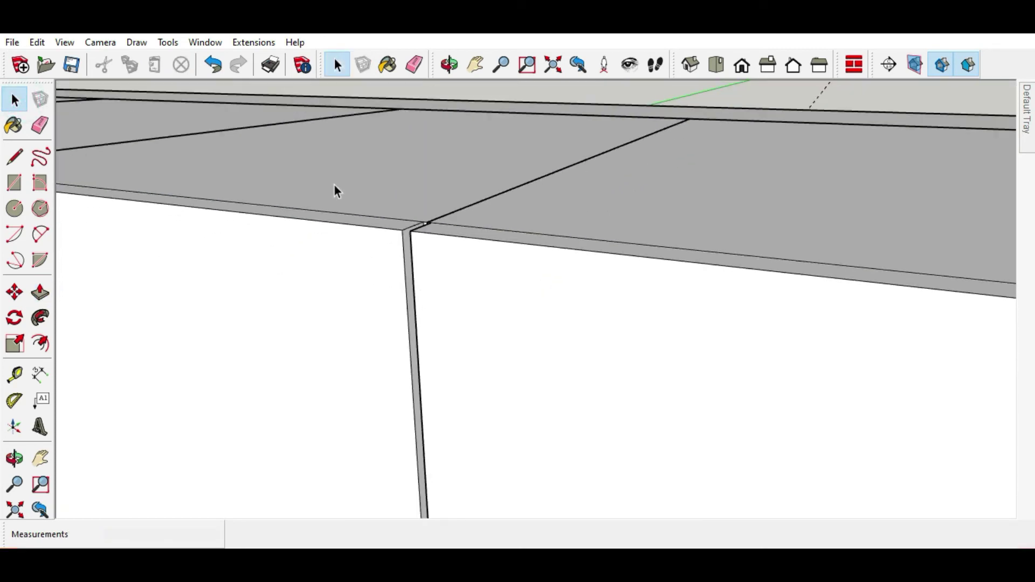
{"action": "scroll", "coordinate": [311, 213], "scroll_direction": "down", "scroll_amount": 3}
{"action": "mouse_move", "coordinate": [351, 266]}
{"action": "middle_mouse_down"}
{"action": "mouse_move", "coordinate": [657, 281]}
{"action": "mouse_move", "coordinate": [633, 331]}
{"action": "mouse_move", "coordinate": [462, 312]}
{"action": "middle_mouse_up"}
{"action": "scroll", "coordinate": [399, 308], "scroll_direction": "up", "scroll_amount": 3}
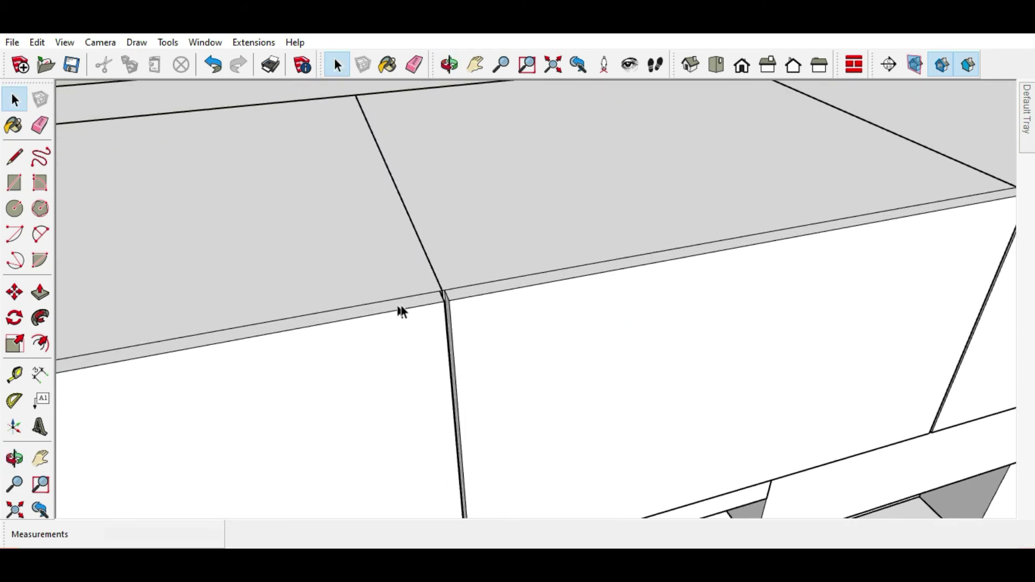
{"action": "scroll", "coordinate": [396, 228], "scroll_direction": "down", "scroll_amount": 1}
{"action": "scroll", "coordinate": [395, 236], "scroll_direction": "down", "scroll_amount": 2}
{"action": "mouse_move", "coordinate": [532, 296]}
{"action": "middle_mouse_down"}
{"action": "mouse_move", "coordinate": [681, 208]}
{"action": "mouse_move", "coordinate": [462, 248]}
{"action": "mouse_move", "coordinate": [754, 193]}
{"action": "middle_mouse_up"}
Place a guide line 50 mm in from the cabinet panel's right edge.
{"action": "scroll", "coordinate": [753, 193], "scroll_direction": "up", "scroll_amount": 3}
{"action": "double_click", "coordinate": [709, 218]}
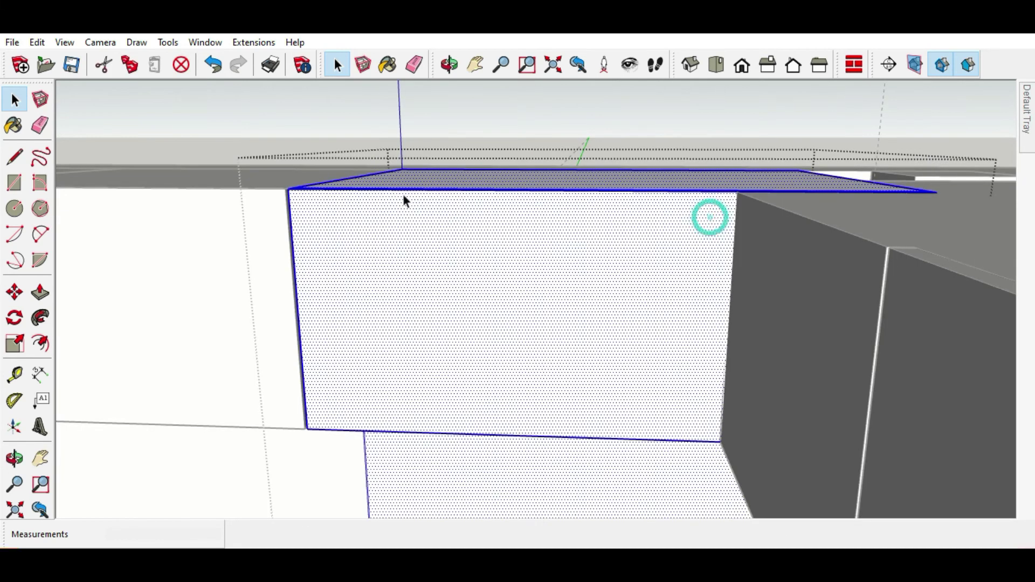
{"action": "left_click", "coordinate": [15, 375]}
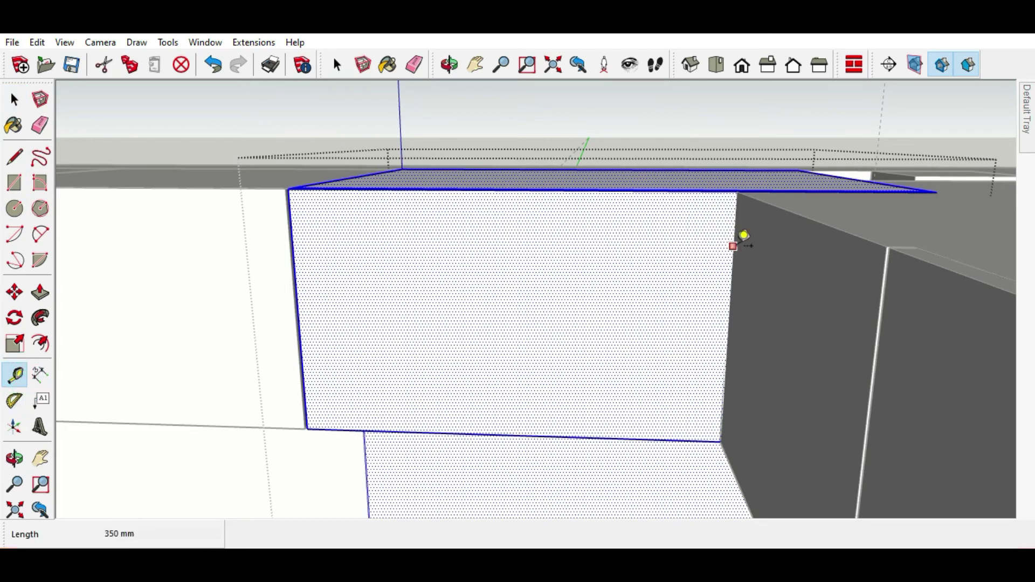
{"action": "left_click", "coordinate": [734, 241]}
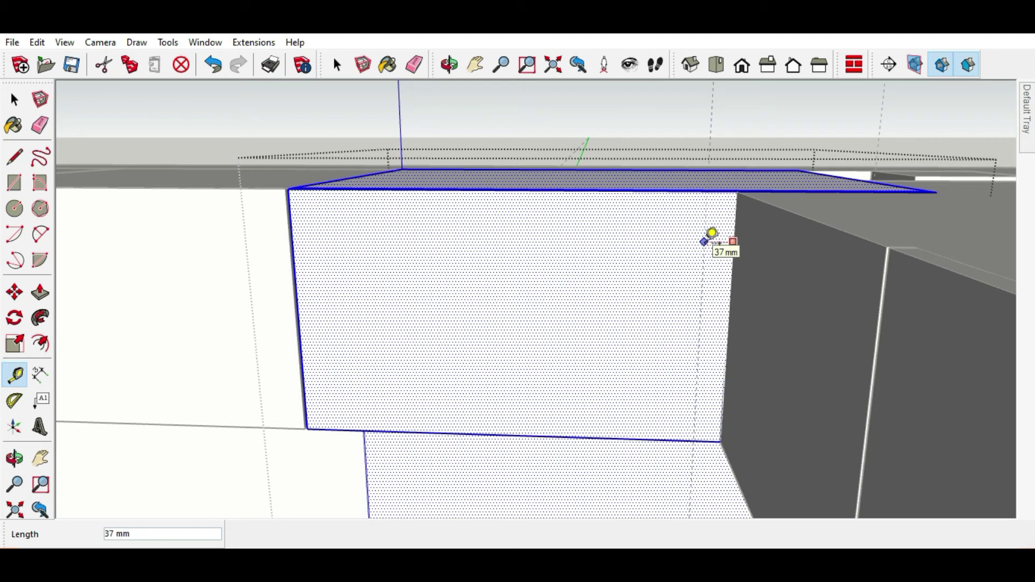
{"action": "key", "text": "Return"}
Adjust the view of the panel and undo or redo recent steps to restore the guide.
{"action": "left_click", "coordinate": [14, 156]}
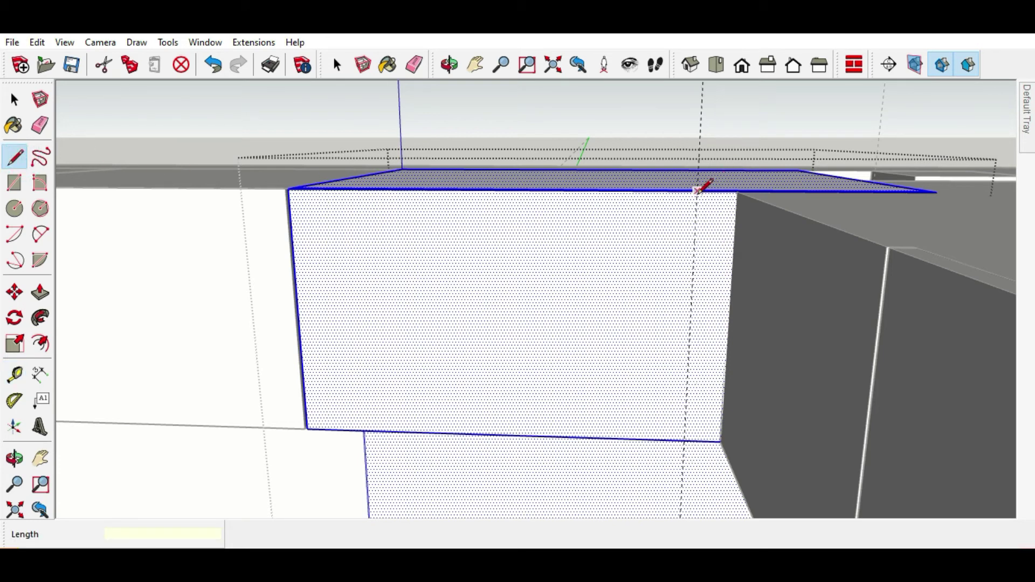
{"action": "scroll", "coordinate": [687, 195], "scroll_direction": "down", "scroll_amount": 3}
{"action": "mouse_move", "coordinate": [663, 241]}
{"action": "middle_mouse_down"}
{"action": "mouse_move", "coordinate": [714, 229]}
{"action": "mouse_move", "coordinate": [762, 251]}
{"action": "middle_mouse_up"}
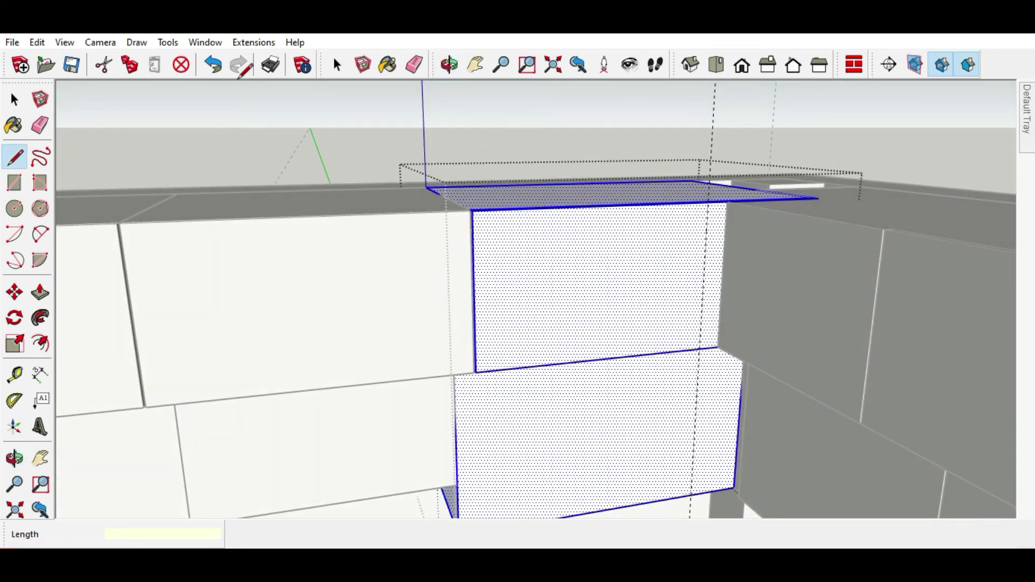
{"action": "left_click", "coordinate": [214, 70]}
{"action": "scroll", "coordinate": [775, 226], "scroll_direction": "up", "scroll_amount": 4}
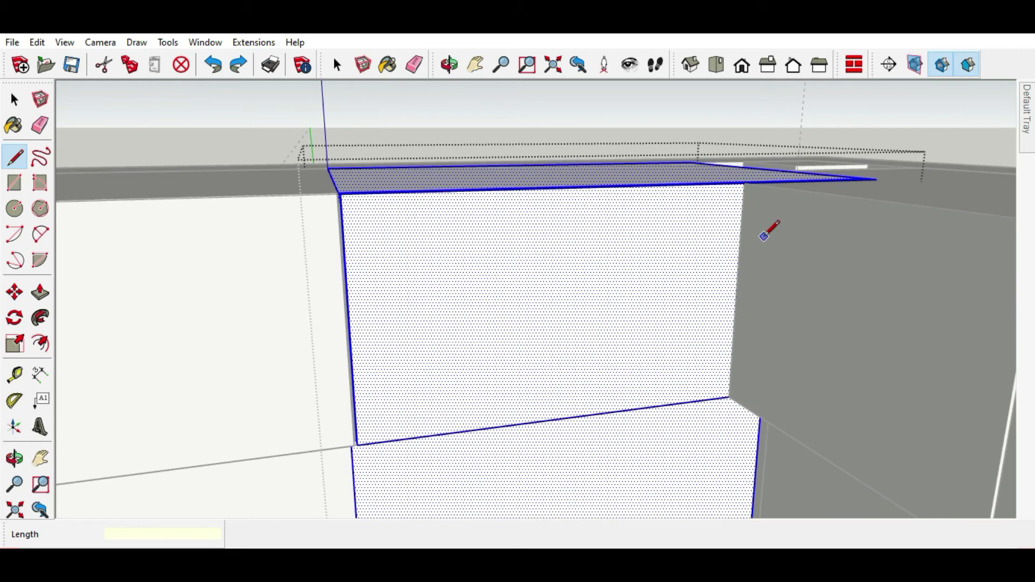
{"action": "scroll", "coordinate": [755, 229], "scroll_direction": "up", "scroll_amount": 1}
{"action": "scroll", "coordinate": [558, 152], "scroll_direction": "down", "scroll_amount": 1}
{"action": "scroll", "coordinate": [558, 153], "scroll_direction": "down", "scroll_amount": 1}
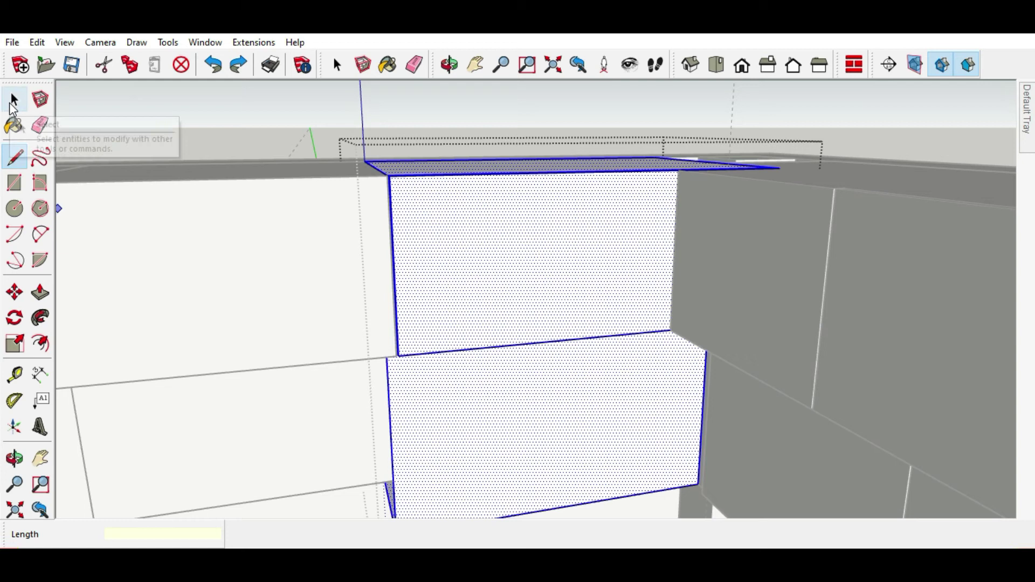
{"action": "scroll", "coordinate": [687, 203], "scroll_direction": "up", "scroll_amount": 2}
{"action": "scroll", "coordinate": [687, 204], "scroll_direction": "up", "scroll_amount": 3}
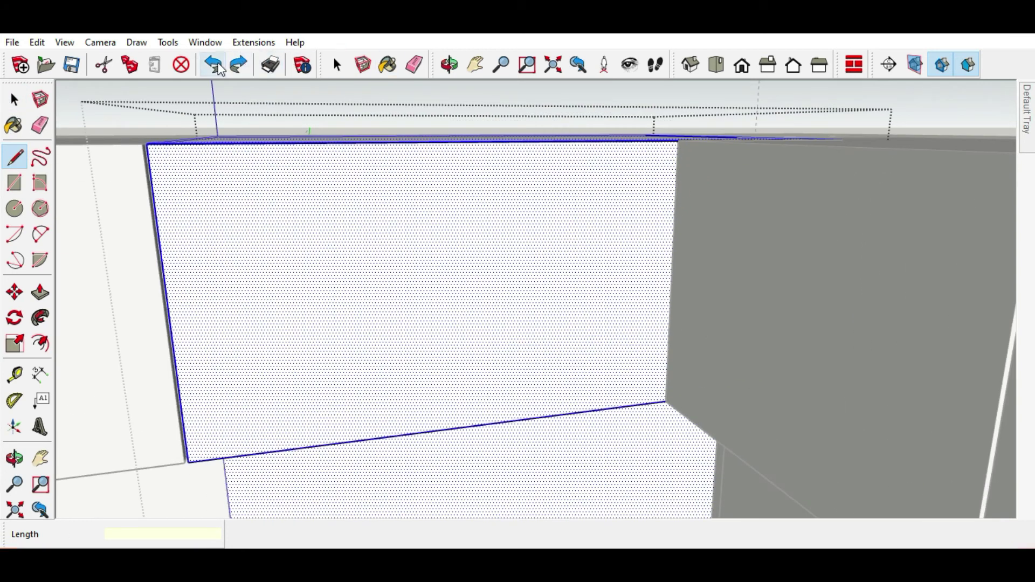
{"action": "left_click", "coordinate": [216, 67]}
{"action": "left_click", "coordinate": [212, 66]}
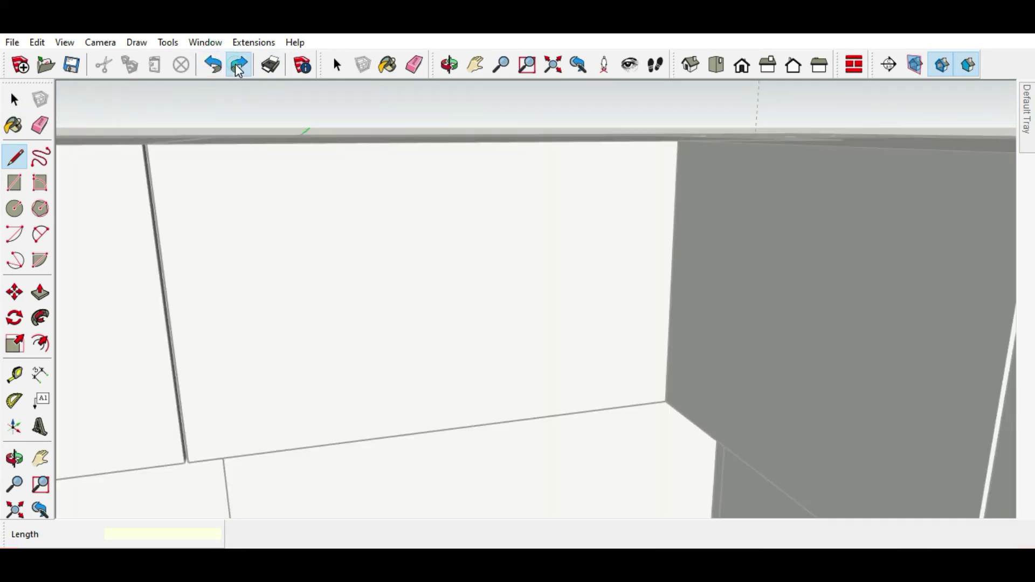
{"action": "left_click", "coordinate": [238, 66]}
Draw a vertical line along the guide from top to bottom edge, splitting off the narrow strip.
{"action": "left_click", "coordinate": [642, 141]}
{"action": "left_click", "coordinate": [632, 405]}
{"action": "key", "text": "space"}
{"action": "left_click", "coordinate": [673, 205]}
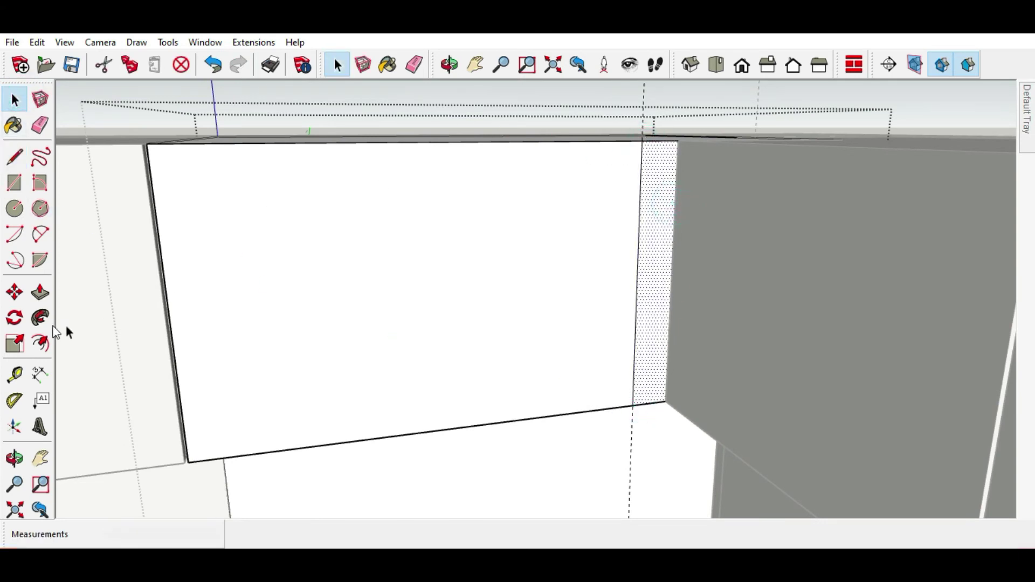
Push the narrow strip beside the cabinet door back 7 mm.
{"action": "left_click", "coordinate": [40, 293]}
{"action": "middle_click_drag", "start_coordinate": [513, 167], "coordinate": [675, 203]}
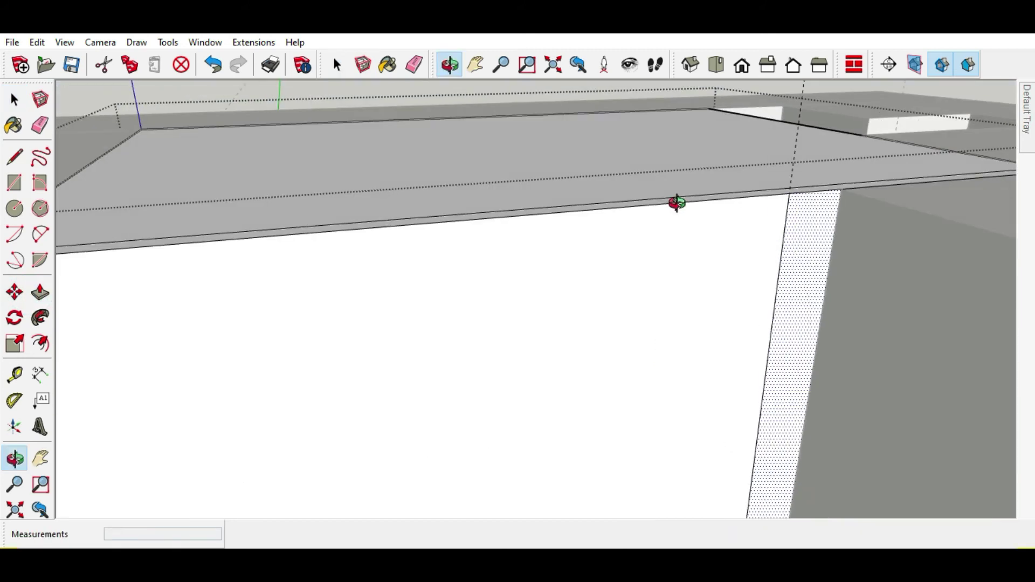
{"action": "left_click", "coordinate": [810, 221]}
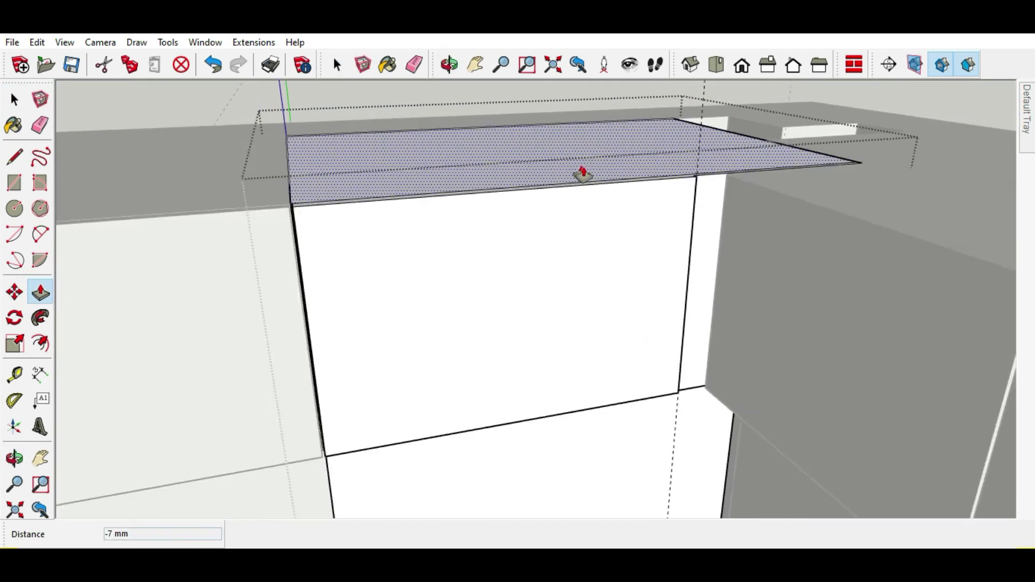
{"action": "mouse_move", "coordinate": [583, 173]}
{"action": "middle_mouse_down"}
{"action": "mouse_move", "coordinate": [678, 259]}
{"action": "mouse_move", "coordinate": [613, 206]}
{"action": "middle_mouse_up"}
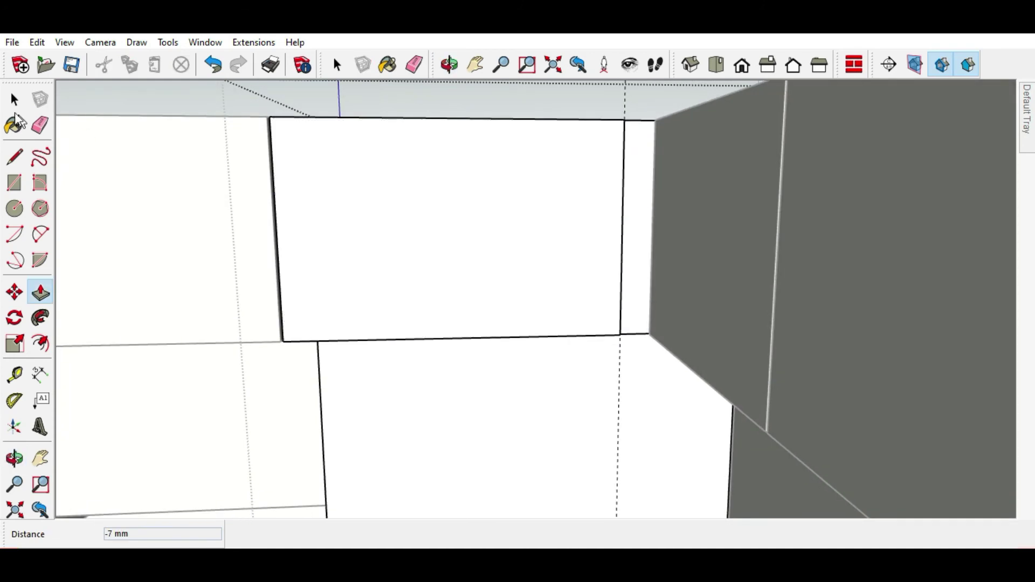
Erase the strip's guide line and select the wall cabinet's front face.
{"action": "left_click", "coordinate": [38, 128]}
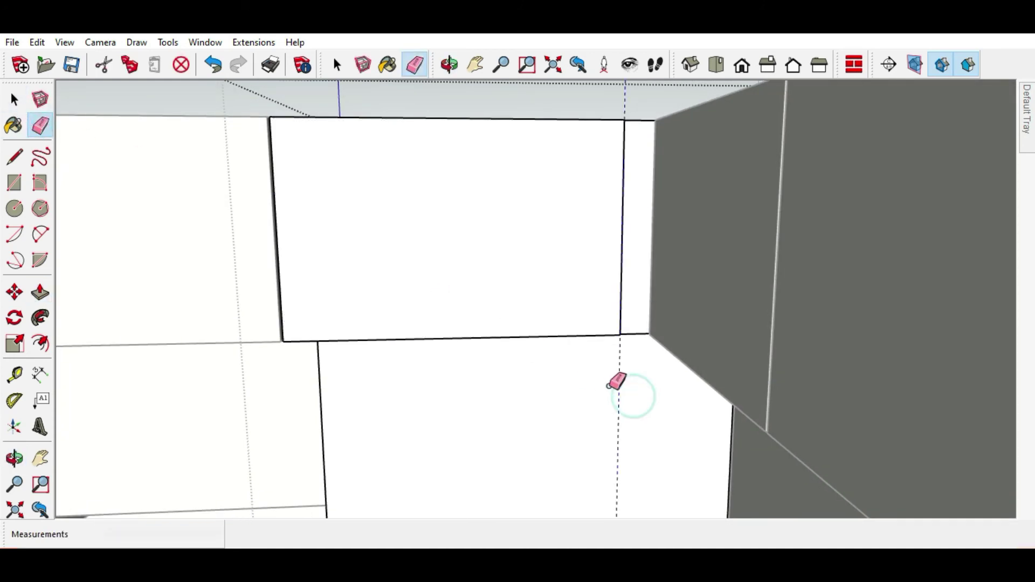
{"action": "left_click", "coordinate": [15, 99]}
{"action": "scroll", "coordinate": [87, 104], "scroll_direction": "down", "scroll_amount": 2}
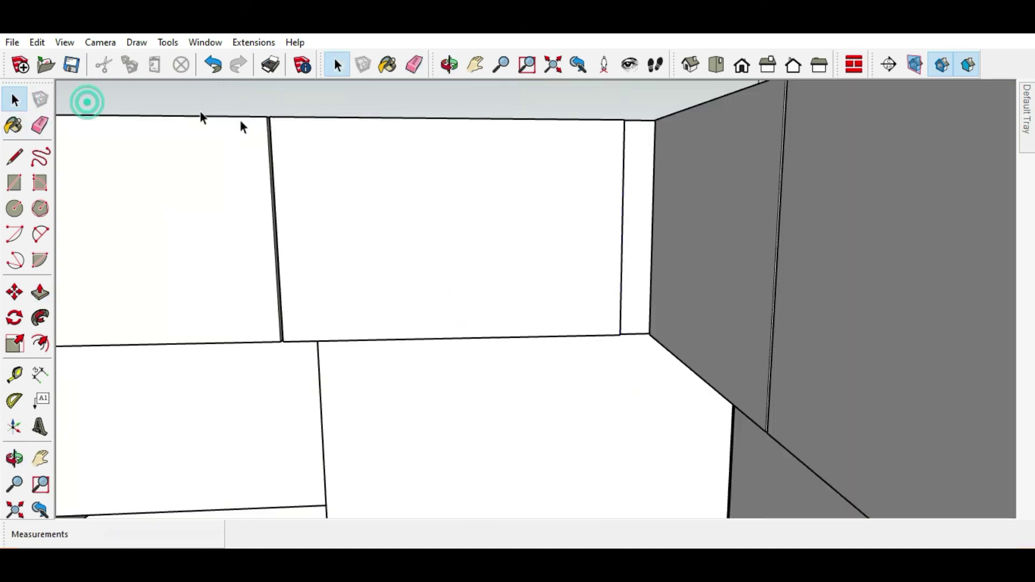
{"action": "scroll", "coordinate": [239, 117], "scroll_direction": "down", "scroll_amount": 3}
{"action": "scroll", "coordinate": [471, 166], "scroll_direction": "down", "scroll_amount": 3}
{"action": "scroll", "coordinate": [491, 249], "scroll_direction": "up", "scroll_amount": 3}
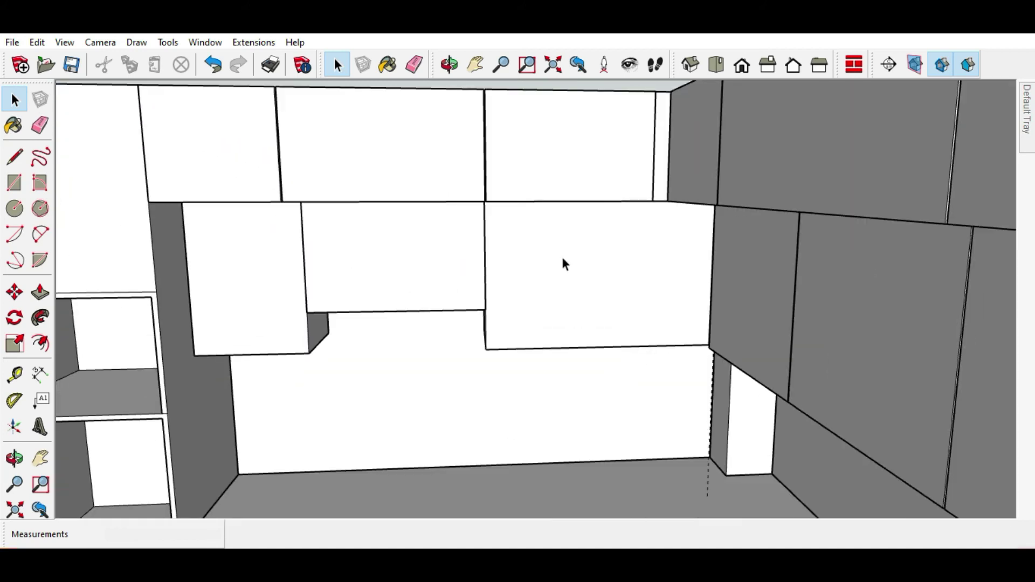
{"action": "scroll", "coordinate": [593, 259], "scroll_direction": "down", "scroll_amount": 2}
{"action": "scroll", "coordinate": [615, 254], "scroll_direction": "up", "scroll_amount": 5}
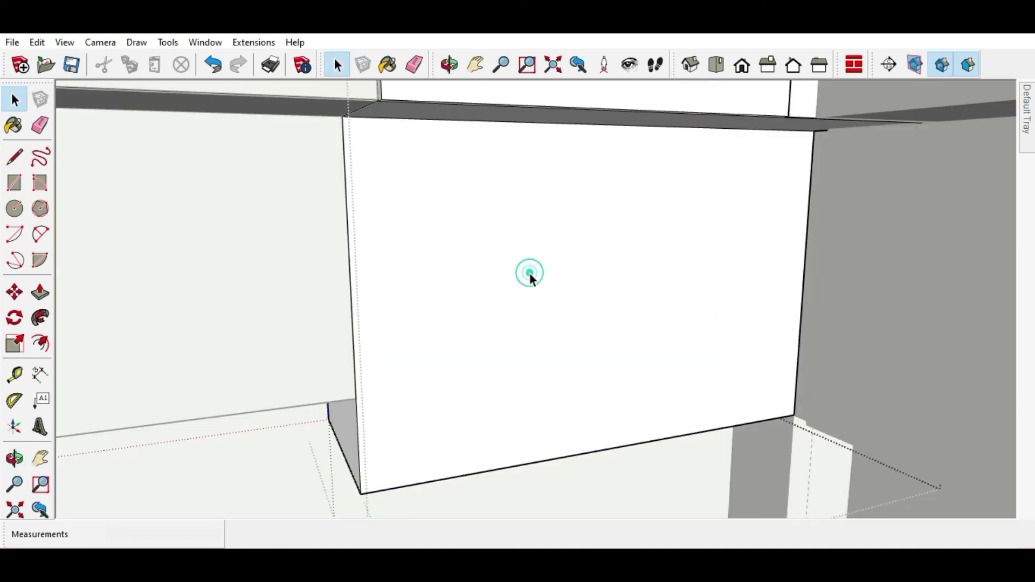
{"action": "left_click", "coordinate": [529, 273]}
Pull the cabinet front out 17 mm.
{"action": "left_click", "coordinate": [41, 292]}
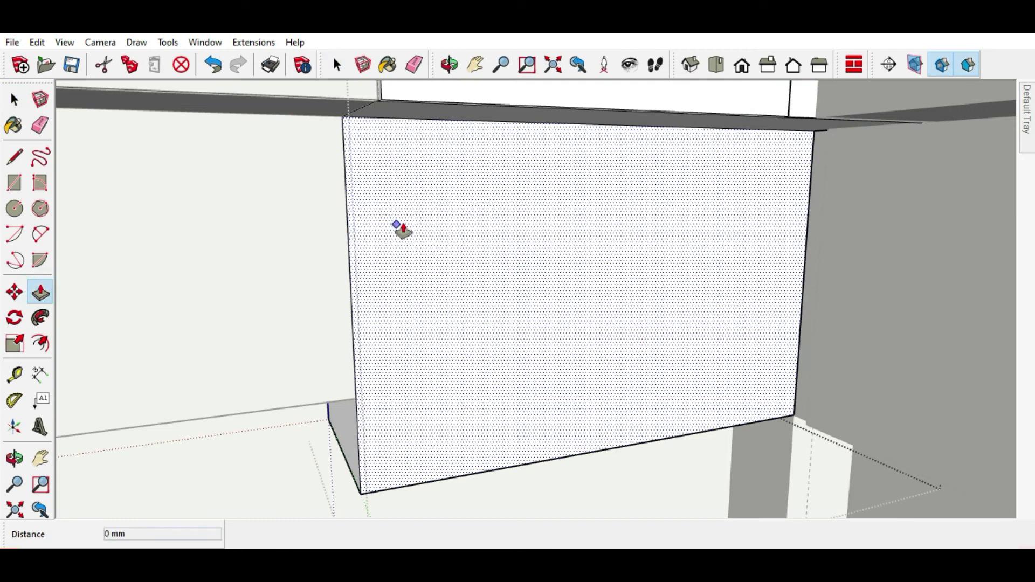
{"action": "left_click_drag", "start_coordinate": [404, 228], "coordinate": [409, 231]}
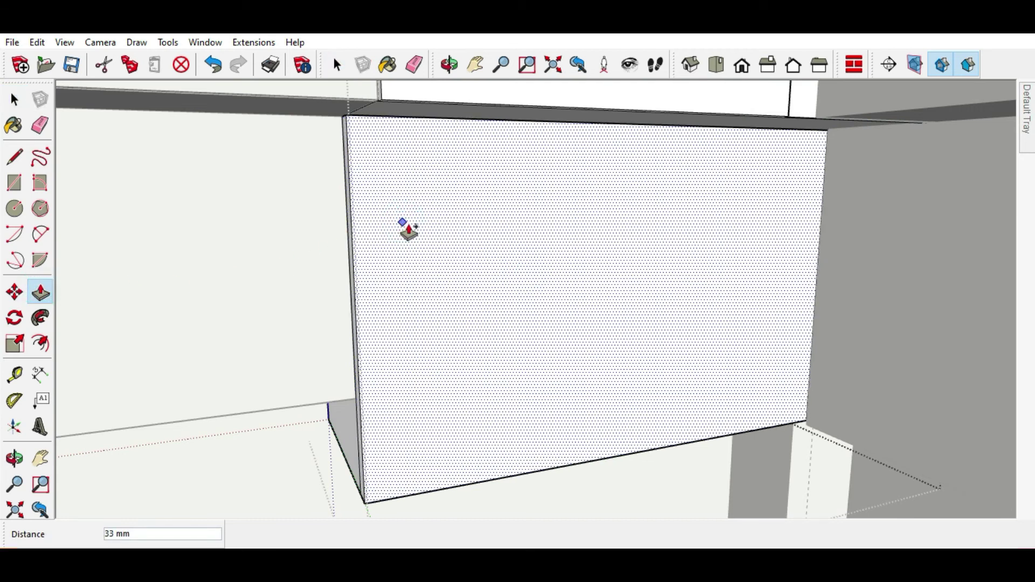
{"action": "type", "text": "7"}
{"action": "key", "text": "Return"}
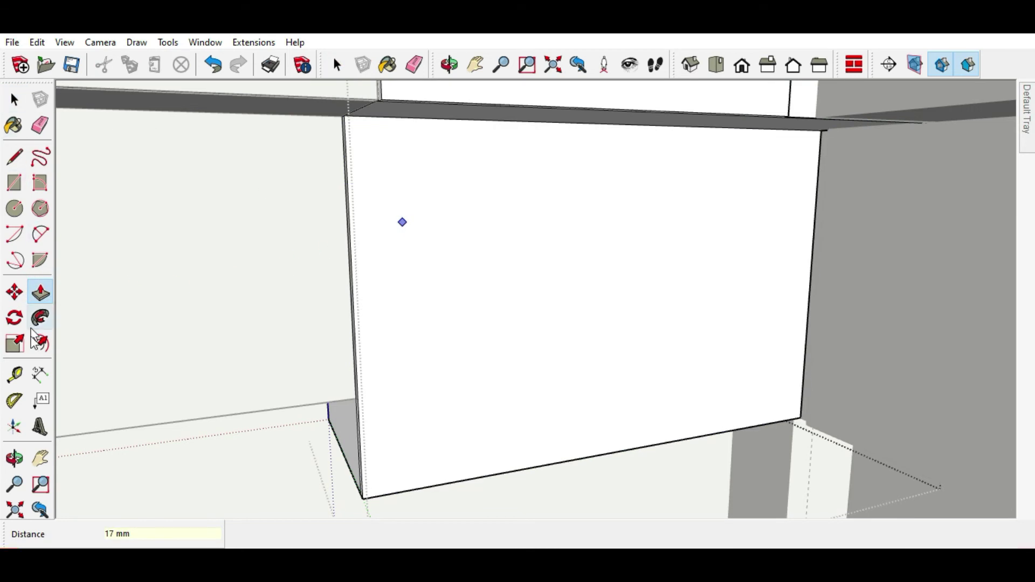
Place a guide 50 mm from the front's right edge and draw a splitting line along it.
{"action": "left_click", "coordinate": [14, 374]}
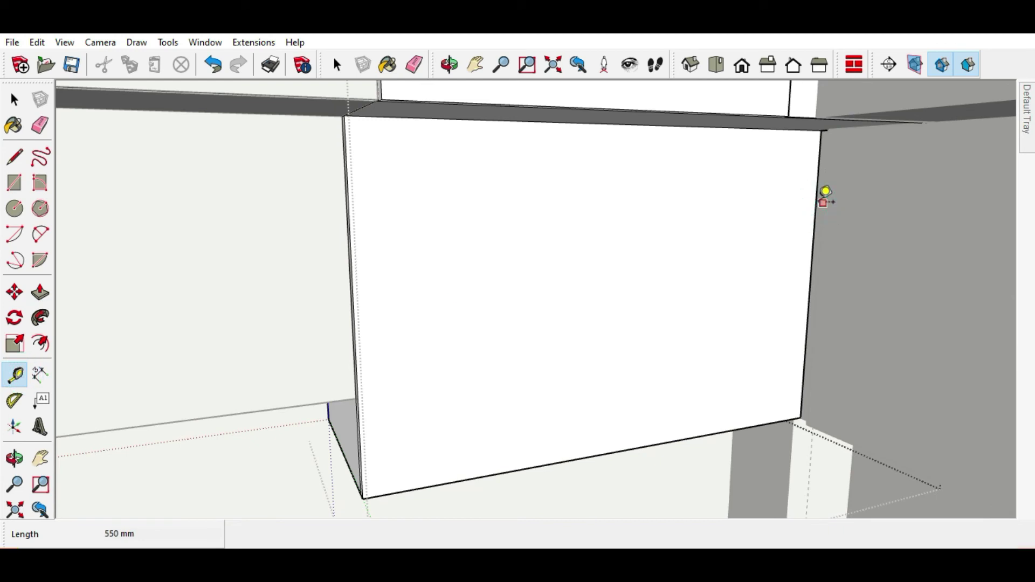
{"action": "left_click", "coordinate": [818, 203]}
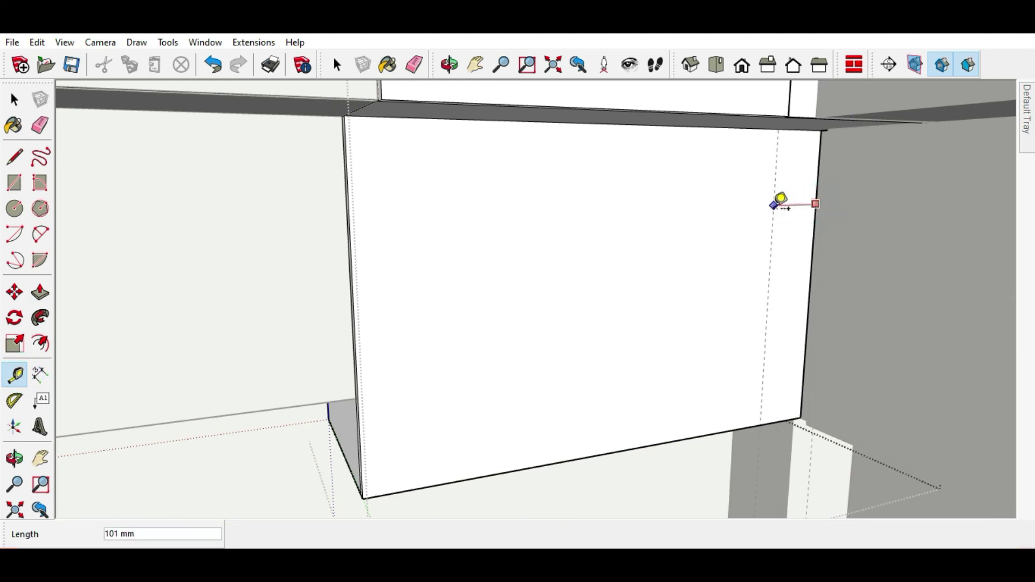
{"action": "key", "text": "Return"}
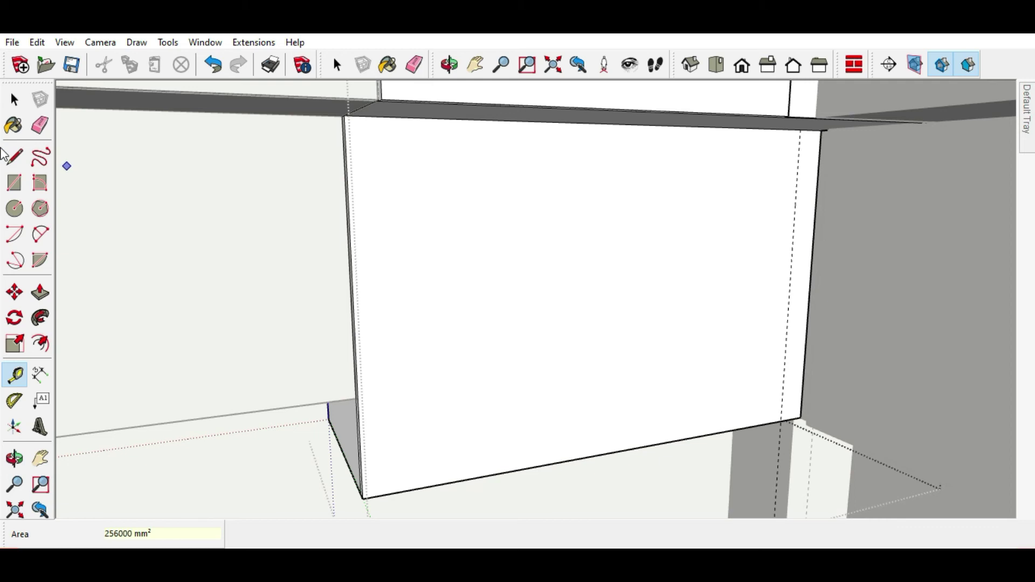
{"action": "left_click", "coordinate": [14, 157]}
{"action": "left_click", "coordinate": [800, 130]}
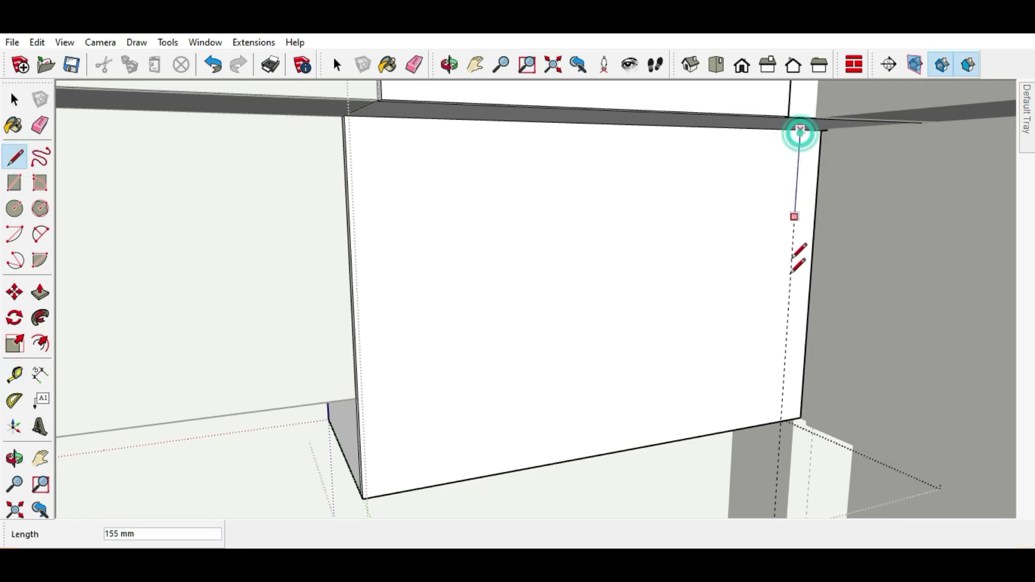
{"action": "left_click", "coordinate": [781, 421]}
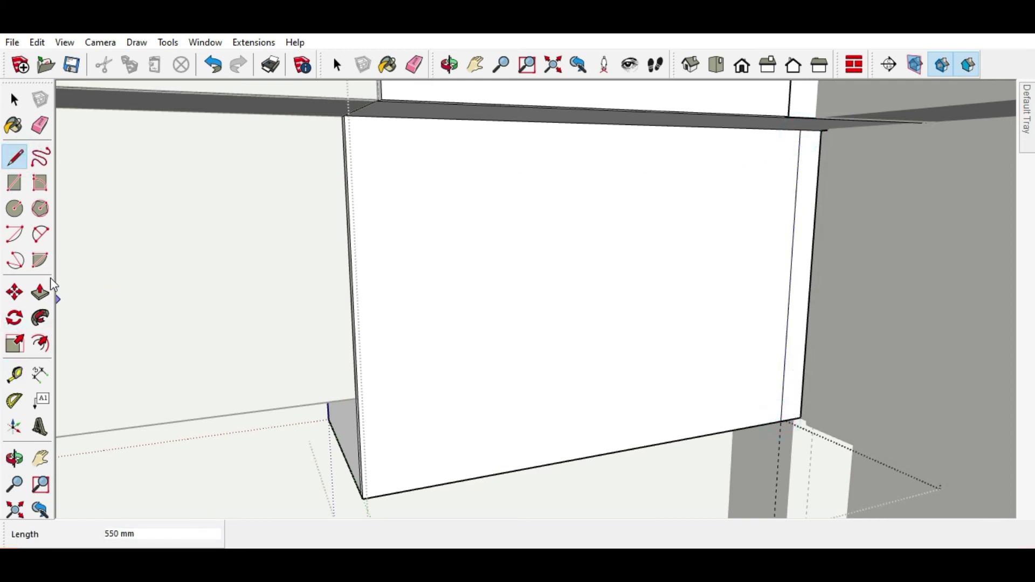
Push the thin right-hand strip back 5 mm into the cabinet.
{"action": "left_click", "coordinate": [40, 292]}
{"action": "left_click", "coordinate": [808, 233]}
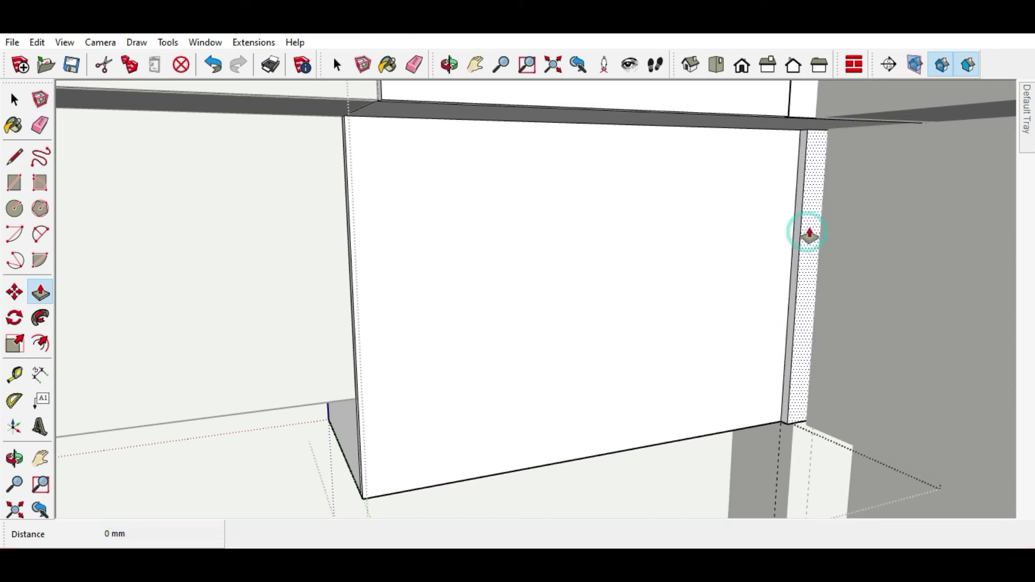
{"action": "left_click_drag", "start_coordinate": [814, 216], "coordinate": [791, 215]}
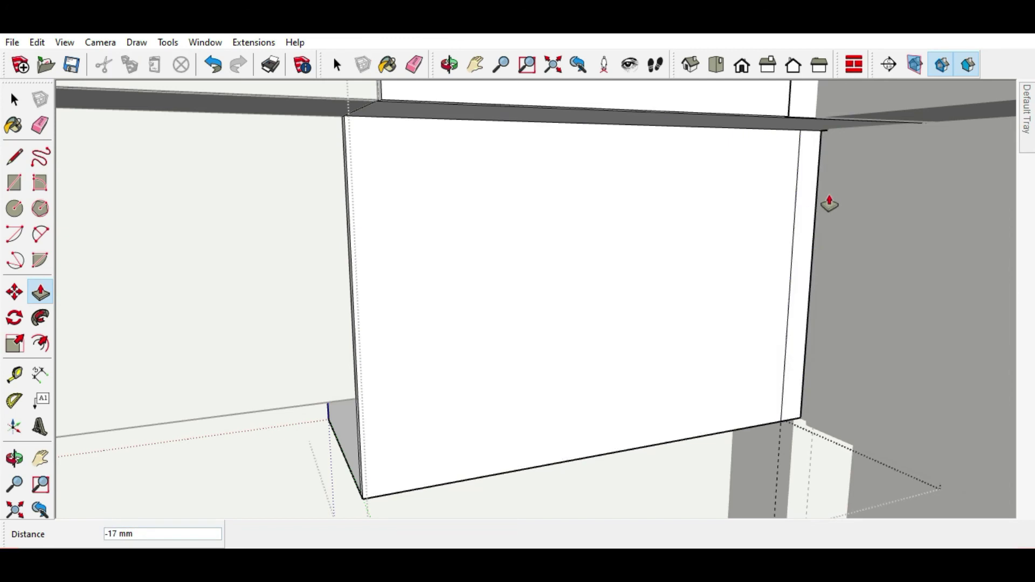
{"action": "scroll", "coordinate": [826, 202], "scroll_direction": "up", "scroll_amount": 5}
{"action": "left_click", "coordinate": [787, 218]}
{"action": "scroll", "coordinate": [785, 224], "scroll_direction": "down", "scroll_amount": 3}
{"action": "scroll", "coordinate": [675, 180], "scroll_direction": "down", "scroll_amount": 5}
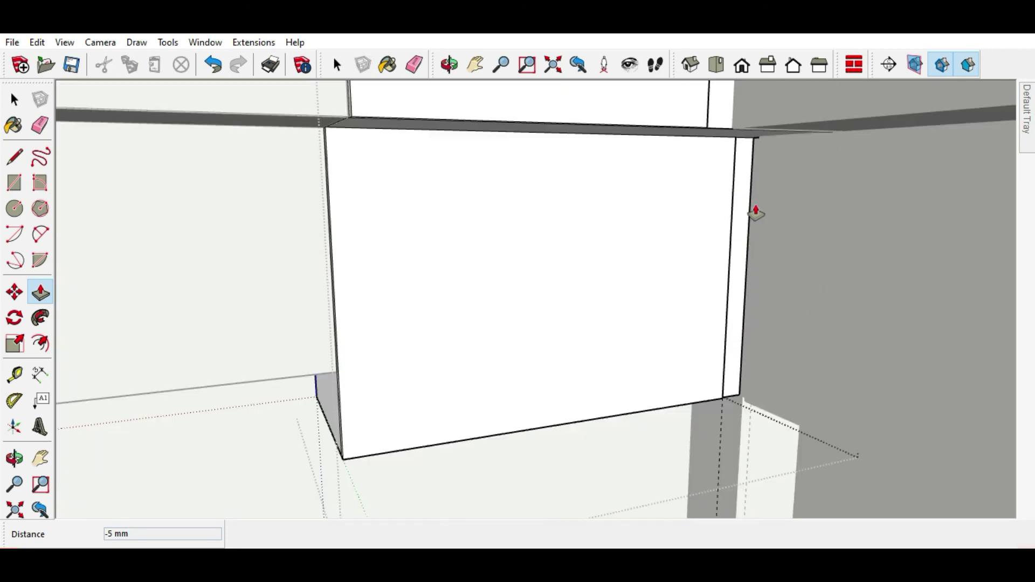
{"action": "scroll", "coordinate": [755, 212], "scroll_direction": "down", "scroll_amount": 2}
Inset the thin vertical door-edge strip by 2 mm.
{"action": "left_click", "coordinate": [11, 99]}
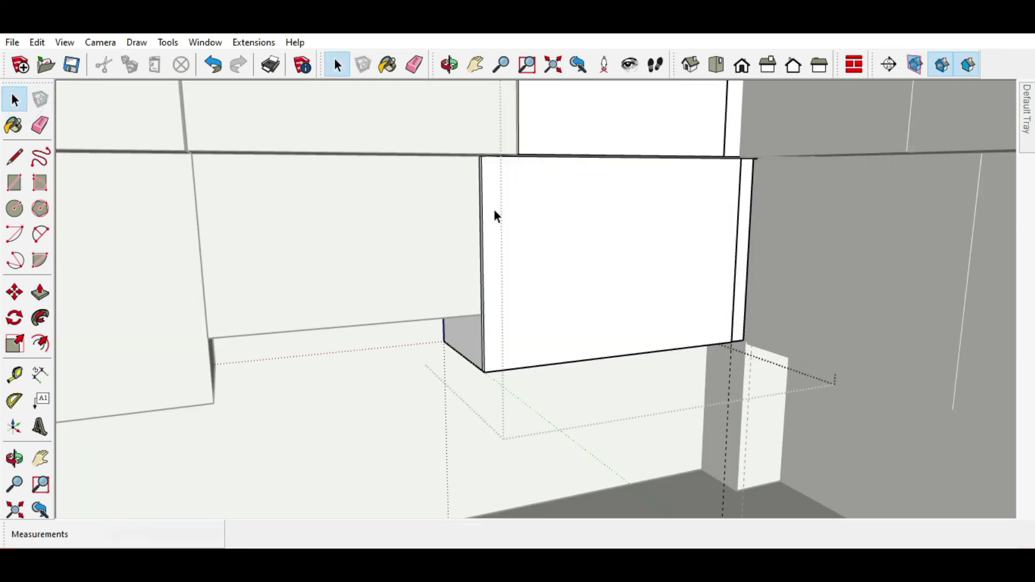
{"action": "scroll", "coordinate": [435, 238], "scroll_direction": "down", "scroll_amount": 3}
{"action": "scroll", "coordinate": [588, 208], "scroll_direction": "up", "scroll_amount": 3}
{"action": "scroll", "coordinate": [521, 205], "scroll_direction": "up", "scroll_amount": 4}
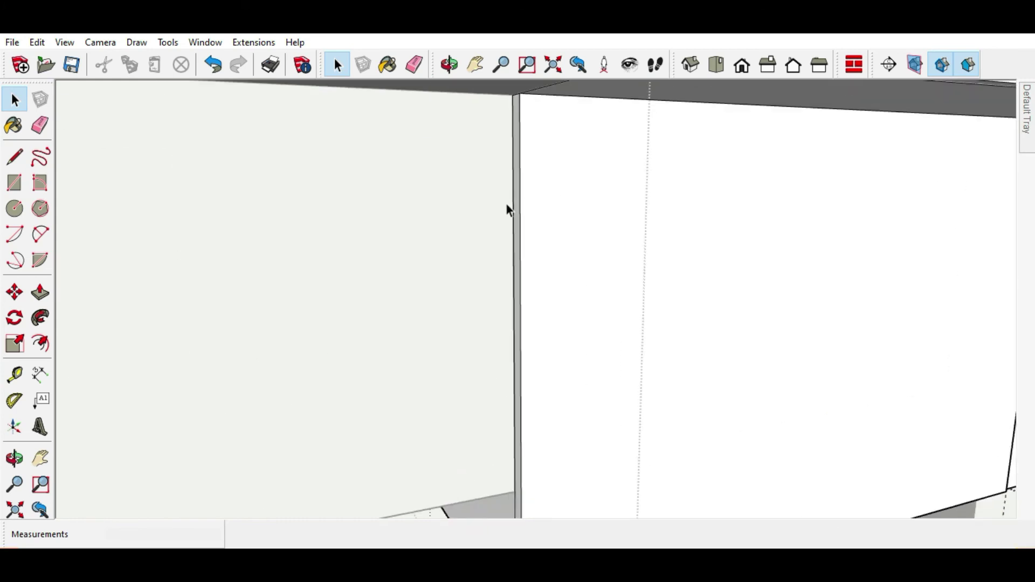
{"action": "left_click", "coordinate": [513, 210]}
{"action": "left_click", "coordinate": [516, 212]}
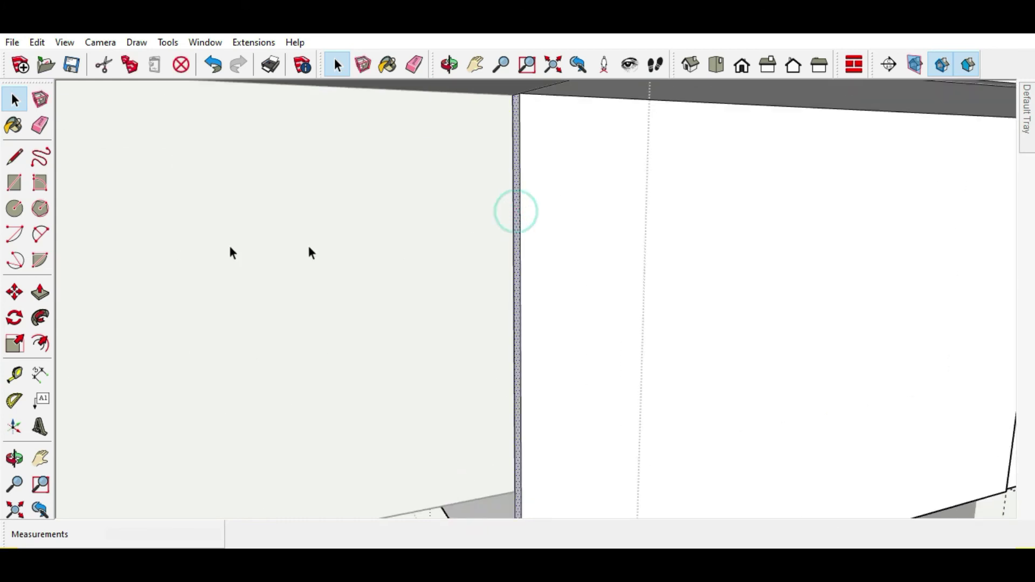
{"action": "left_click", "coordinate": [40, 292]}
{"action": "left_click", "coordinate": [520, 202]}
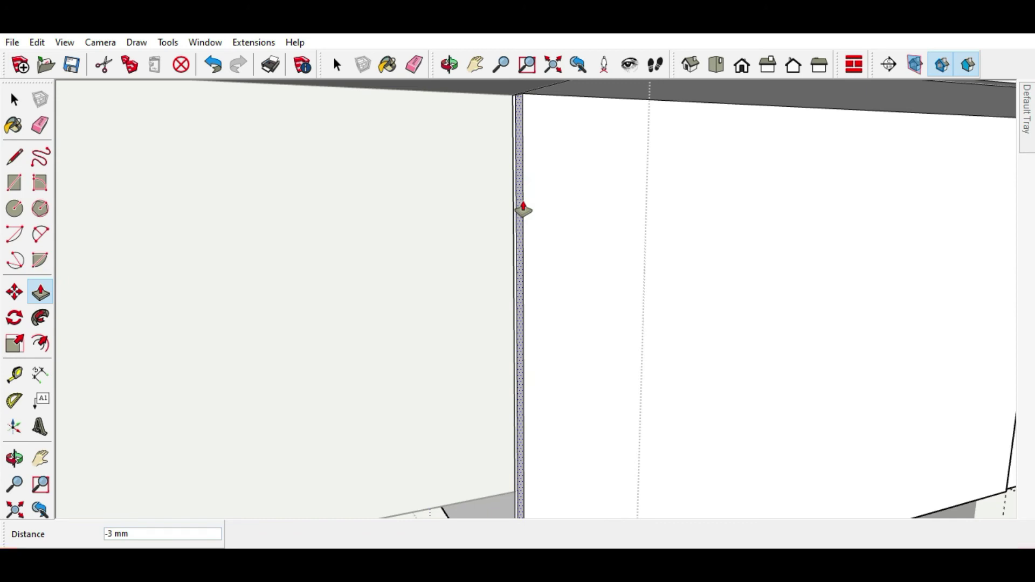
{"action": "type", "text": "-2"}
{"action": "key", "text": "Return"}
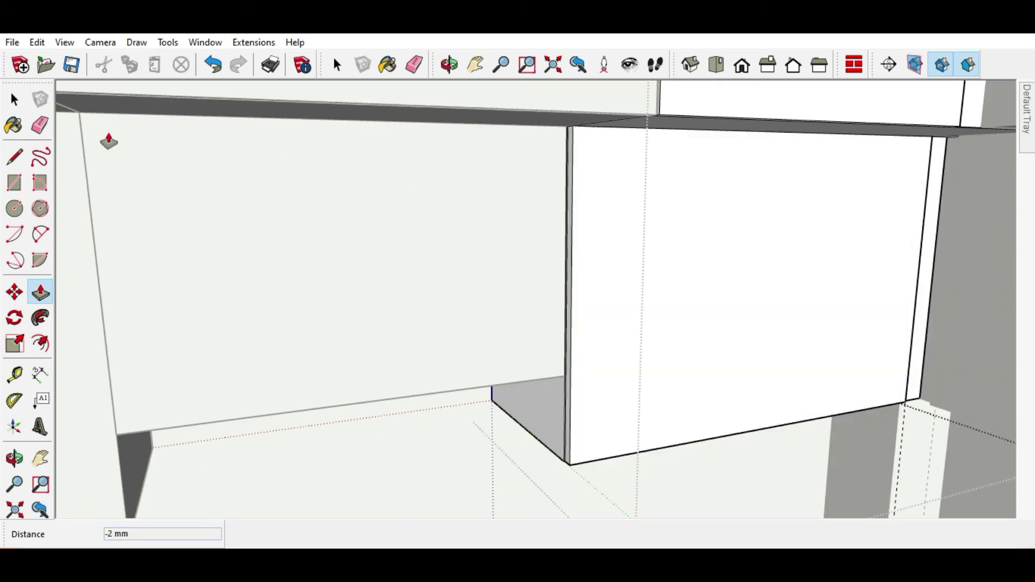
Pull the lower panel face out 17 mm to match the adjacent front.
{"action": "left_click", "coordinate": [14, 99]}
{"action": "left_click", "coordinate": [63, 161]}
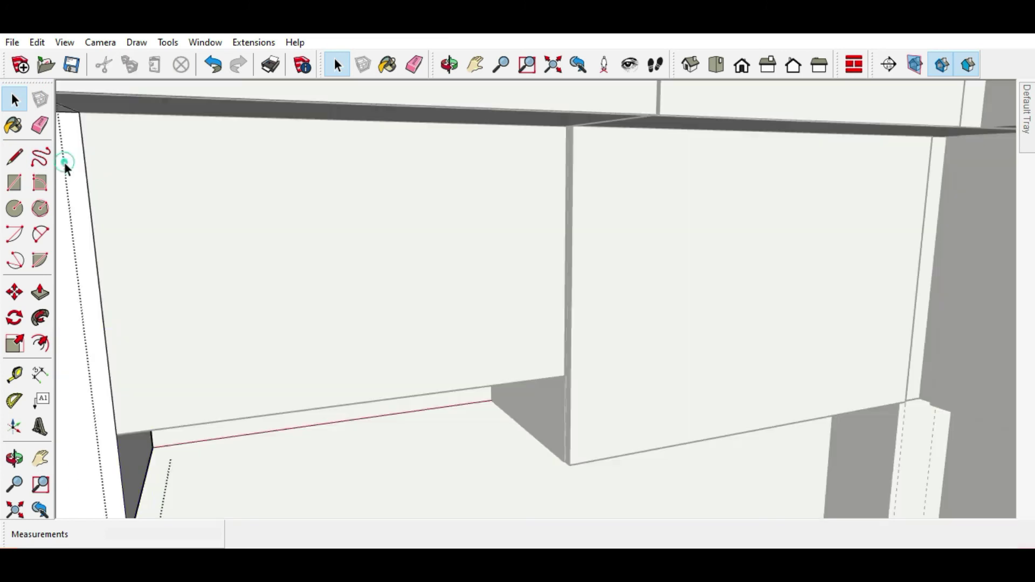
{"action": "middle_click_drag", "start_coordinate": [392, 189], "coordinate": [333, 241]}
{"action": "left_click", "coordinate": [214, 235]}
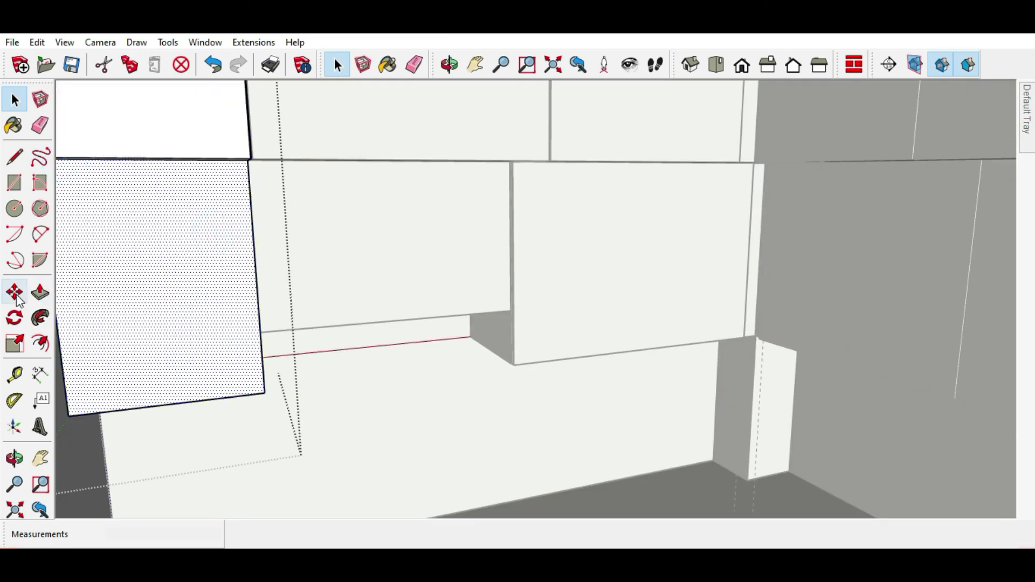
{"action": "left_click", "coordinate": [40, 292]}
{"action": "left_click", "coordinate": [178, 262]}
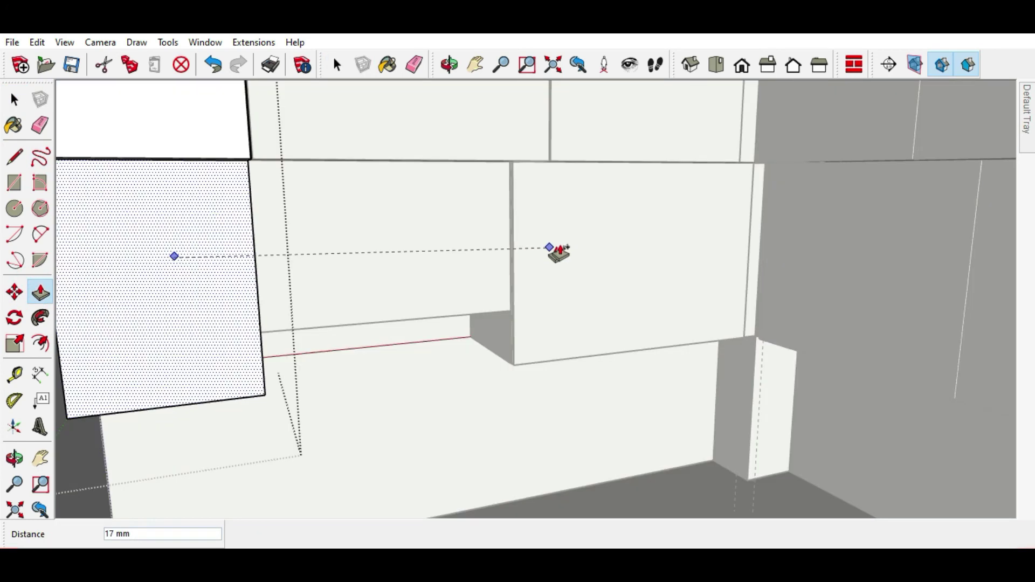
{"action": "left_click", "coordinate": [561, 247]}
{"action": "scroll", "coordinate": [178, 229], "scroll_direction": "up", "scroll_amount": 2}
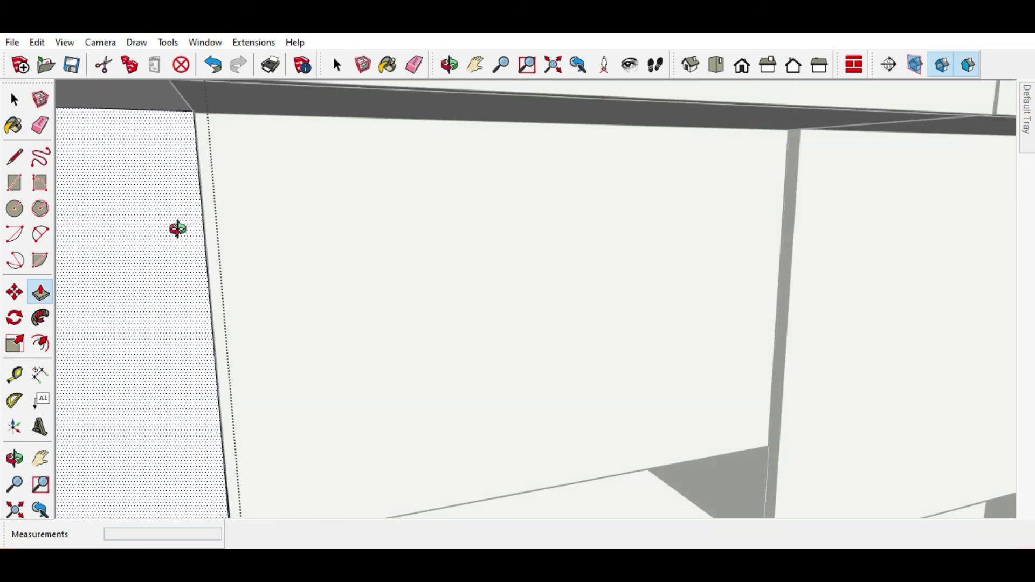
{"action": "scroll", "coordinate": [167, 229], "scroll_direction": "up", "scroll_amount": 1}
{"action": "scroll", "coordinate": [132, 172], "scroll_direction": "up", "scroll_amount": 2}
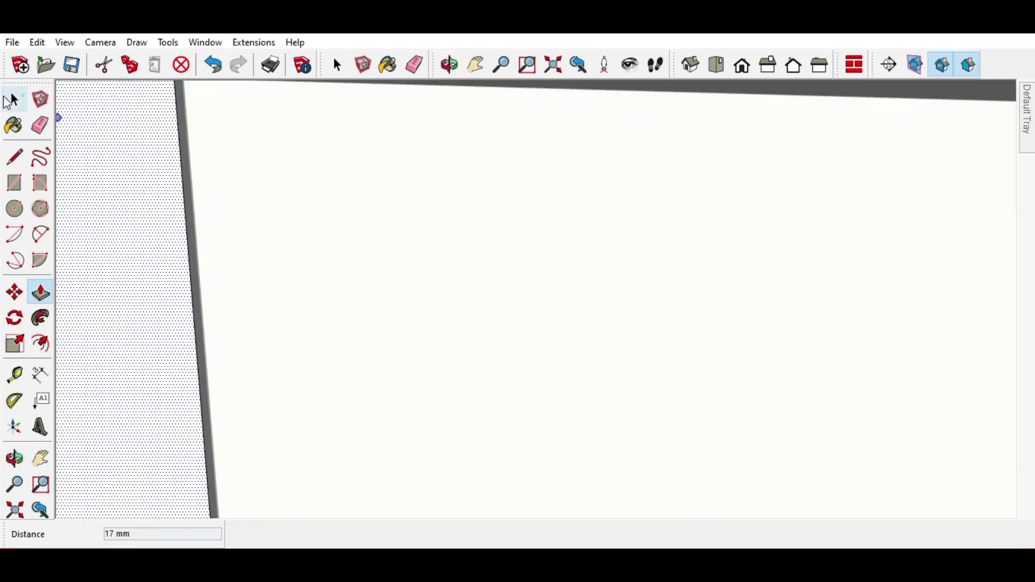
Push the panel's thin edge face back -2 mm to open a gap.
{"action": "left_click", "coordinate": [12, 101]}
{"action": "left_click", "coordinate": [193, 165]}
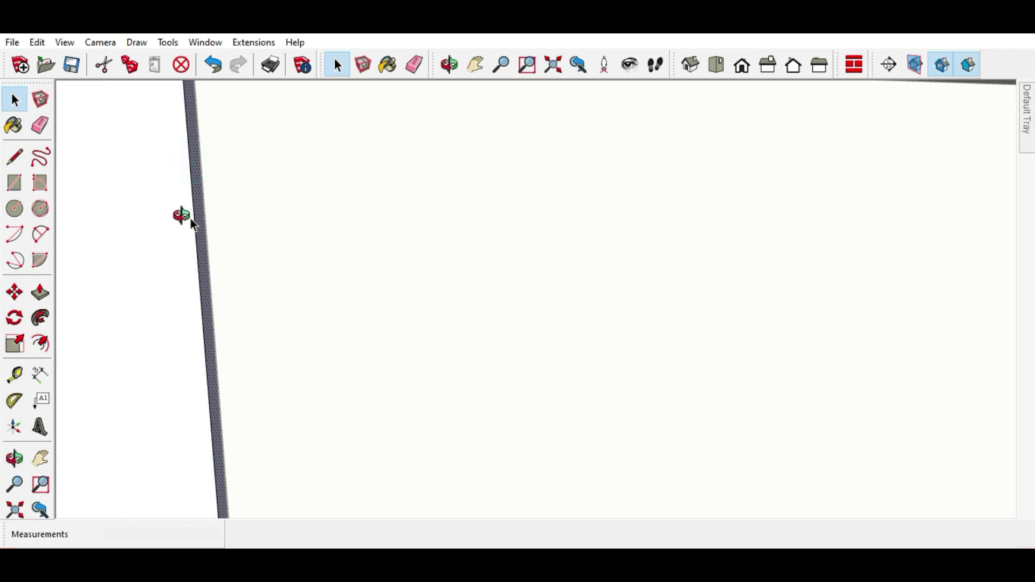
{"action": "middle_click_drag", "start_coordinate": [192, 222], "coordinate": [172, 237]}
{"action": "left_click", "coordinate": [42, 286]}
{"action": "left_click_drag", "start_coordinate": [206, 242], "coordinate": [199, 245]}
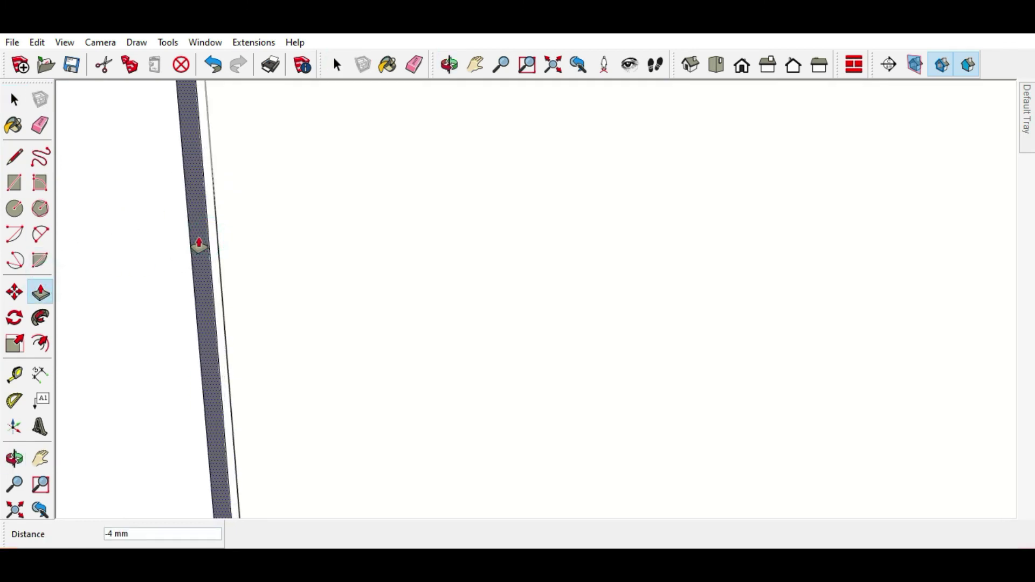
{"action": "type", "text": "-2"}
{"action": "key", "text": "Return"}
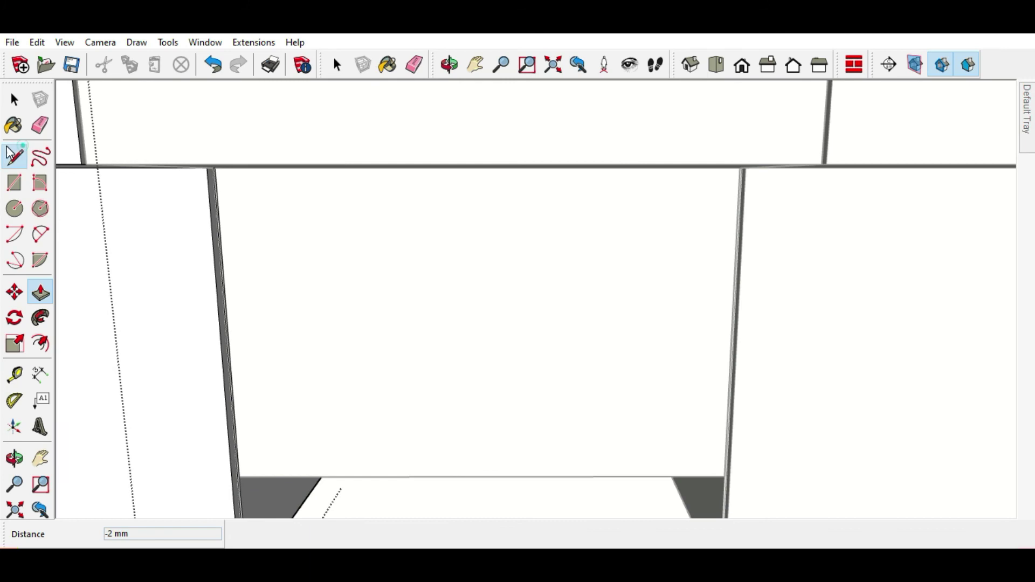
{"action": "left_click", "coordinate": [11, 154]}
Pull the wall cabinet's connected door front faces out 17 mm.
{"action": "left_click", "coordinate": [15, 99]}
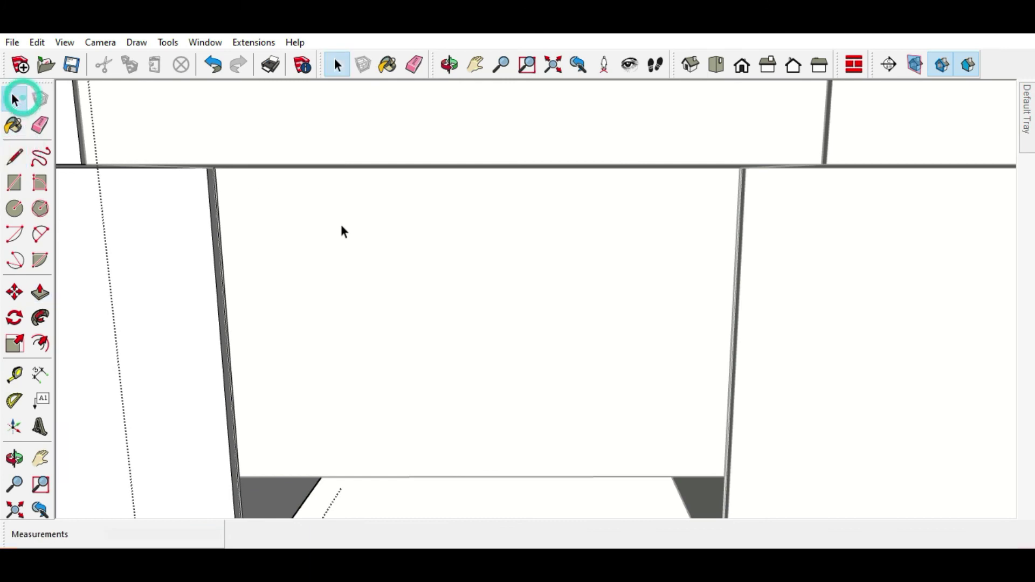
{"action": "triple_click", "coordinate": [342, 223]}
{"action": "middle_click_drag", "start_coordinate": [372, 272], "coordinate": [220, 267]}
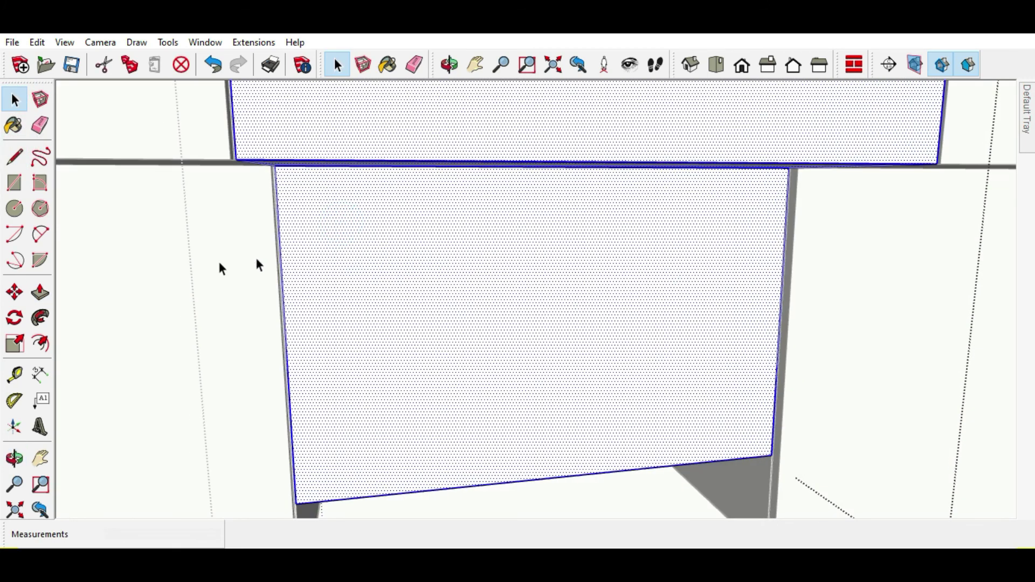
{"action": "left_click", "coordinate": [43, 292]}
{"action": "left_click", "coordinate": [309, 223]}
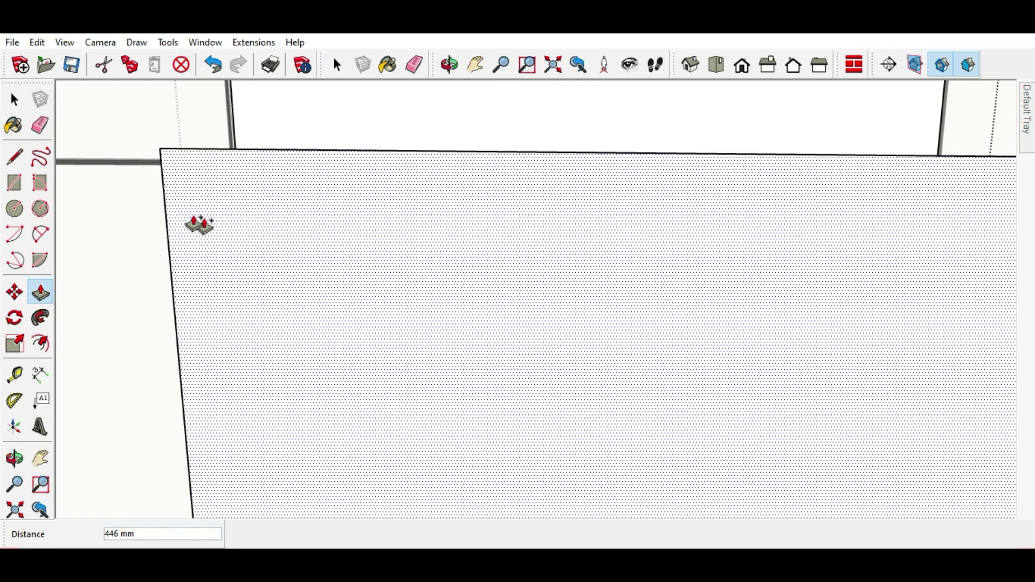
{"action": "left_click", "coordinate": [349, 206]}
{"action": "left_click", "coordinate": [16, 98]}
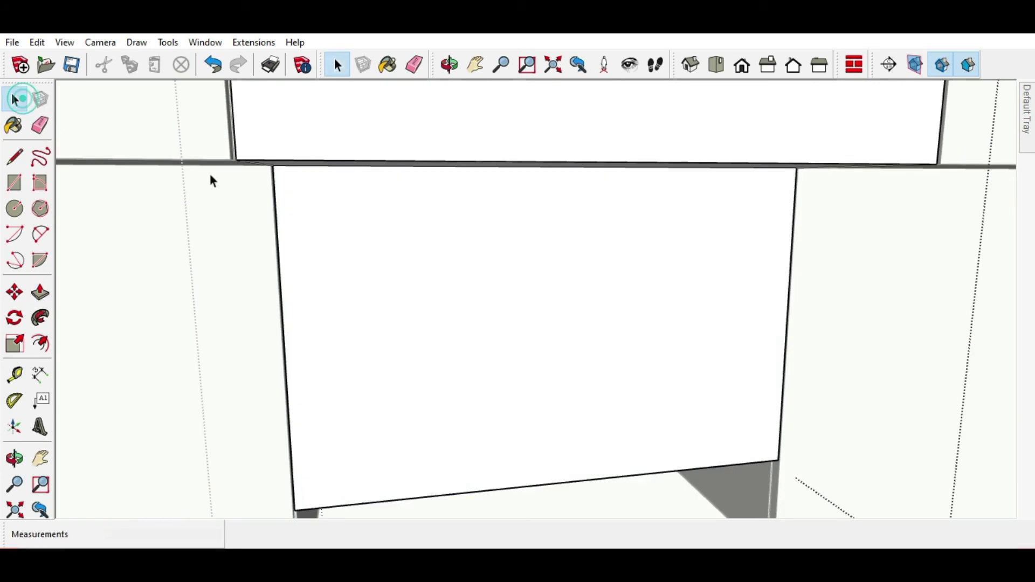
Push both thin side edge faces of the front back 2 mm to form gaps.
{"action": "scroll", "coordinate": [269, 194], "scroll_direction": "up", "scroll_amount": 3}
{"action": "scroll", "coordinate": [282, 190], "scroll_direction": "up", "scroll_amount": 1}
{"action": "middle_click_drag", "start_coordinate": [282, 190], "coordinate": [345, 217]}
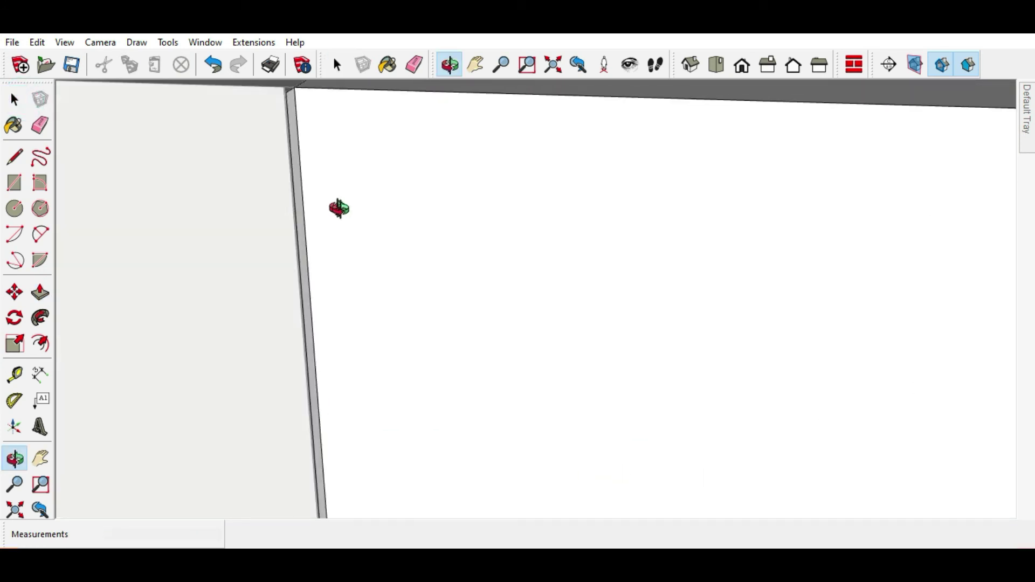
{"action": "left_click", "coordinate": [291, 155]}
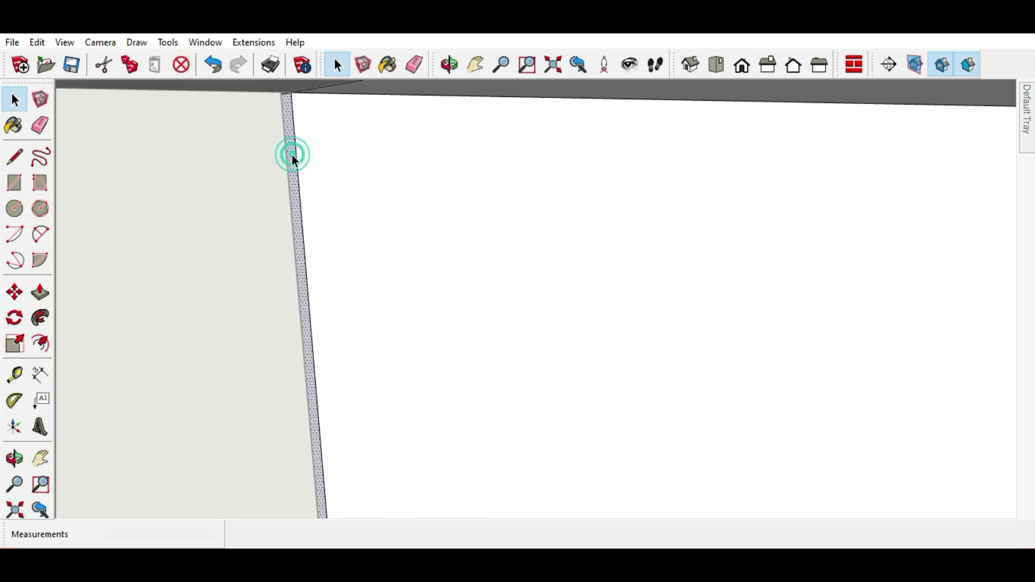
{"action": "left_click", "coordinate": [40, 291]}
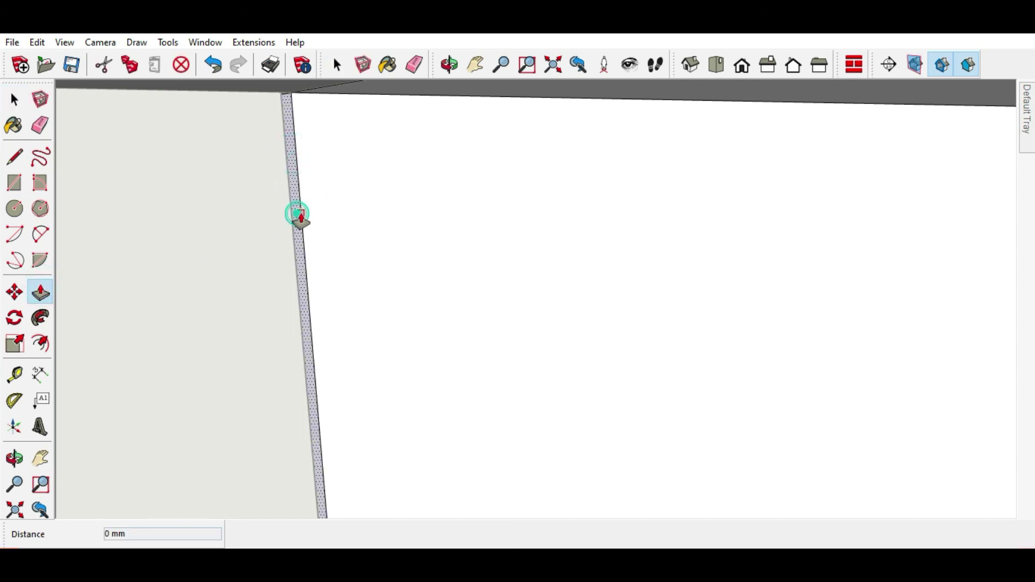
{"action": "left_click_drag", "start_coordinate": [298, 216], "coordinate": [326, 213]}
{"action": "key", "text": "Return"}
{"action": "mouse_move", "coordinate": [201, 220]}
{"action": "middle_mouse_down"}
{"action": "mouse_move", "coordinate": [153, 231]}
{"action": "mouse_move", "coordinate": [171, 123]}
{"action": "mouse_move", "coordinate": [190, 115]}
{"action": "mouse_move", "coordinate": [613, 314]}
{"action": "mouse_move", "coordinate": [132, 228]}
{"action": "mouse_move", "coordinate": [656, 231]}
{"action": "mouse_move", "coordinate": [581, 192]}
{"action": "mouse_move", "coordinate": [519, 186]}
{"action": "mouse_move", "coordinate": [604, 162]}
{"action": "middle_mouse_up"}
{"action": "left_click_drag", "start_coordinate": [600, 159], "coordinate": [599, 172]}
{"action": "scroll", "coordinate": [615, 189], "scroll_direction": "down", "scroll_amount": 3}
{"action": "scroll", "coordinate": [735, 202], "scroll_direction": "down", "scroll_amount": 3}
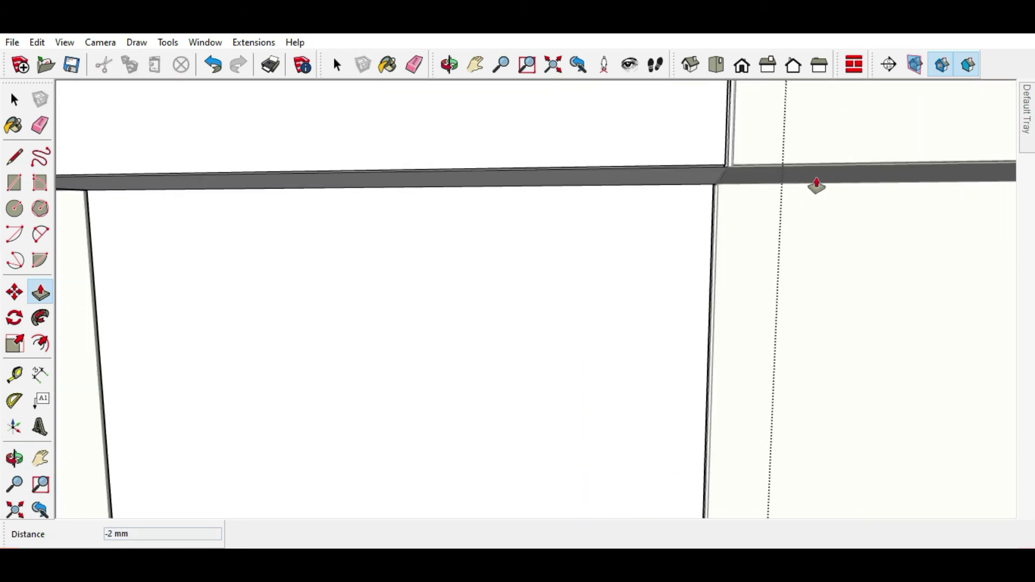
{"action": "scroll", "coordinate": [813, 181], "scroll_direction": "down", "scroll_amount": 3}
{"action": "scroll", "coordinate": [573, 252], "scroll_direction": "down", "scroll_amount": 2}
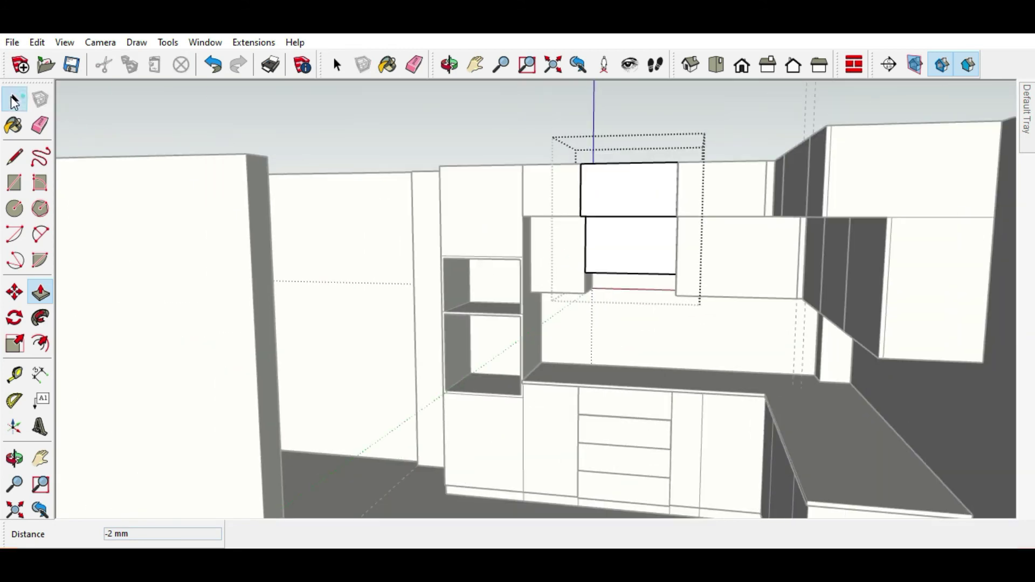
Select the tall cabinet and measure down from its top corner with the Tape Measure.
{"action": "left_click", "coordinate": [15, 101]}
{"action": "mouse_move", "coordinate": [302, 126]}
{"action": "middle_mouse_down"}
{"action": "mouse_move", "coordinate": [647, 265]}
{"action": "mouse_move", "coordinate": [557, 178]}
{"action": "middle_mouse_up"}
{"action": "scroll", "coordinate": [478, 228], "scroll_direction": "up", "scroll_amount": 3}
{"action": "scroll", "coordinate": [554, 178], "scroll_direction": "up", "scroll_amount": 3}
{"action": "scroll", "coordinate": [475, 171], "scroll_direction": "up", "scroll_amount": 2}
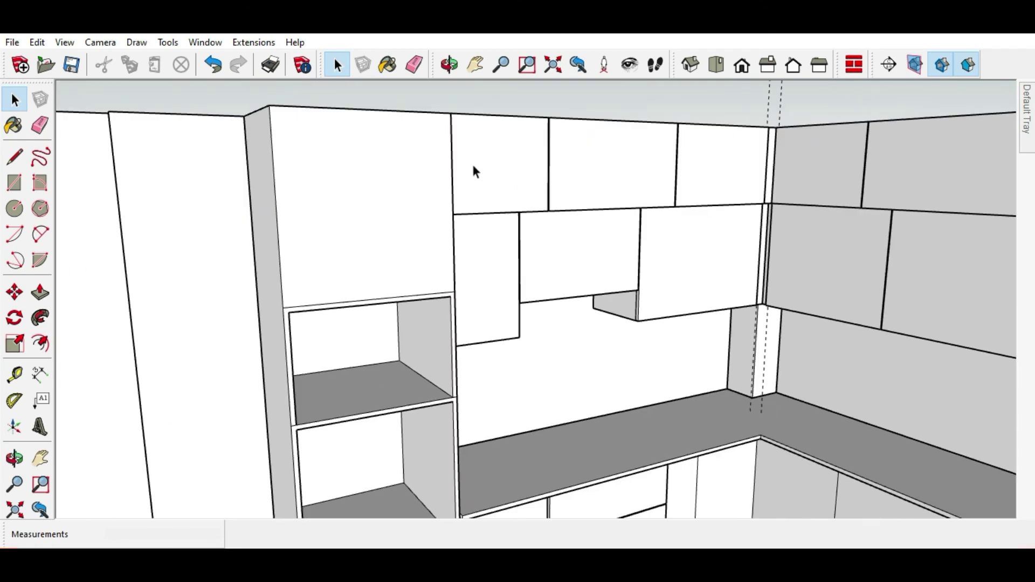
{"action": "mouse_move", "coordinate": [533, 282]}
{"action": "middle_mouse_down"}
{"action": "mouse_move", "coordinate": [374, 166]}
{"action": "mouse_move", "coordinate": [282, 196]}
{"action": "mouse_move", "coordinate": [351, 286]}
{"action": "mouse_move", "coordinate": [486, 317]}
{"action": "mouse_move", "coordinate": [490, 305]}
{"action": "mouse_move", "coordinate": [393, 204]}
{"action": "middle_mouse_up"}
{"action": "left_click", "coordinate": [371, 190]}
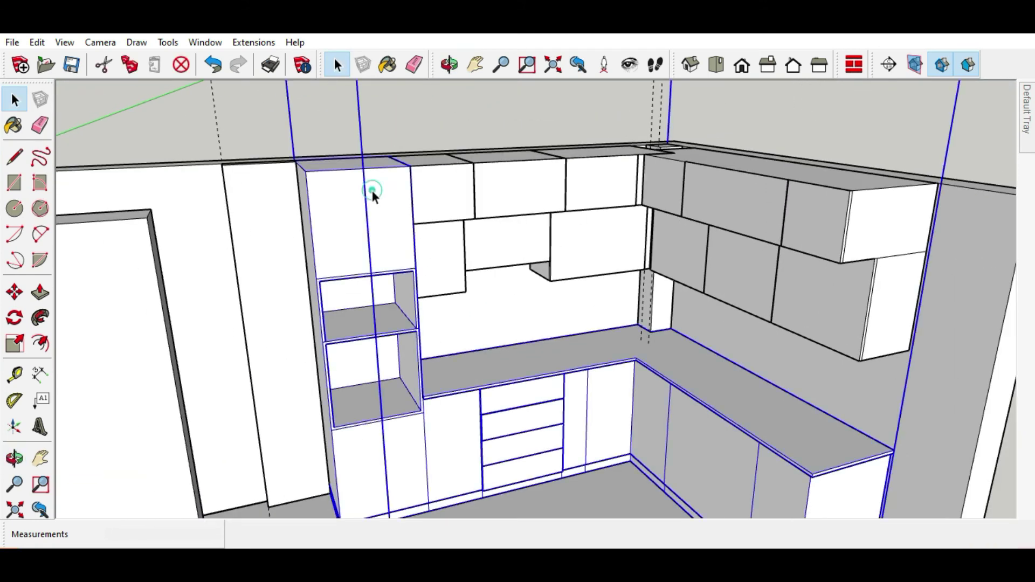
{"action": "scroll", "coordinate": [315, 186], "scroll_direction": "up", "scroll_amount": 2}
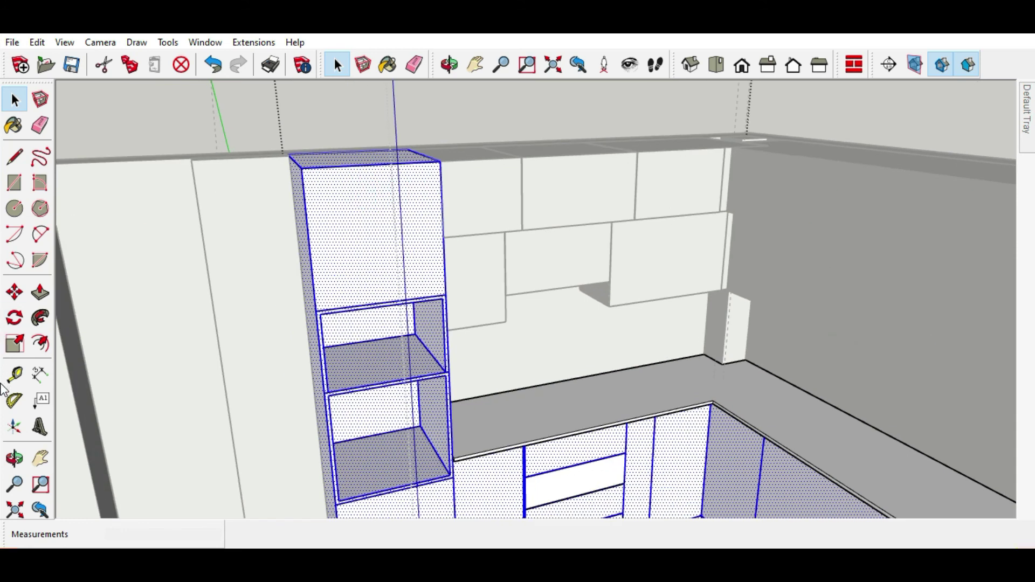
{"action": "left_click", "coordinate": [15, 373]}
{"action": "left_click", "coordinate": [341, 166]}
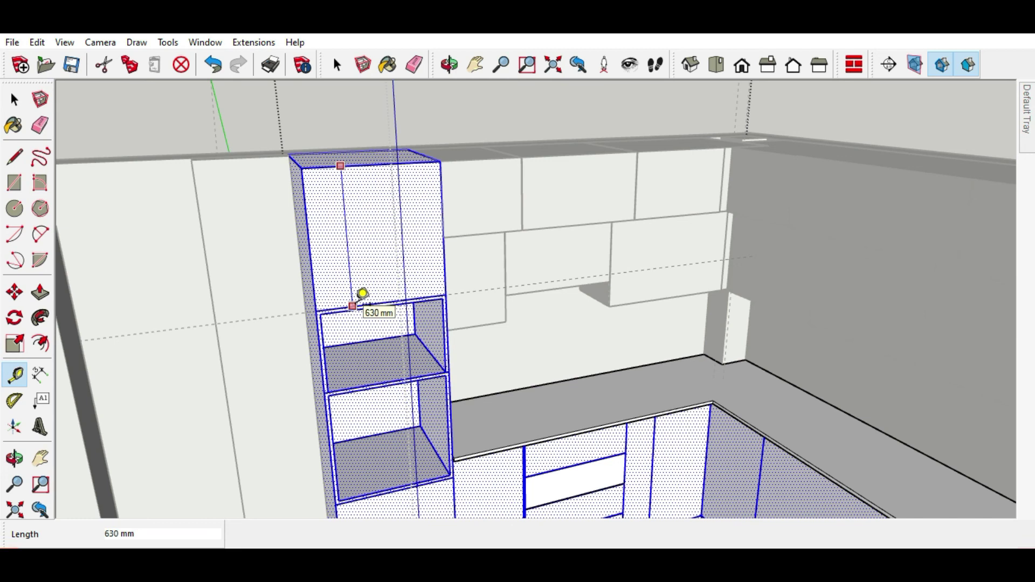
{"action": "left_click", "coordinate": [15, 99]}
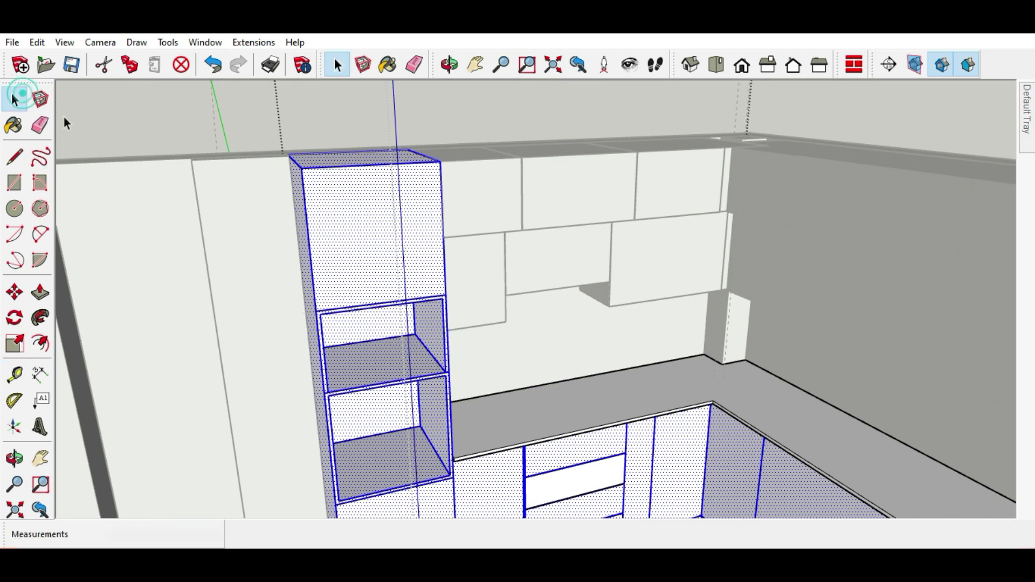
Pull the tall cabinet's upper front panel out 17 mm as a door front.
{"action": "scroll", "coordinate": [355, 154], "scroll_direction": "up", "scroll_amount": 2}
{"action": "left_click", "coordinate": [354, 153]}
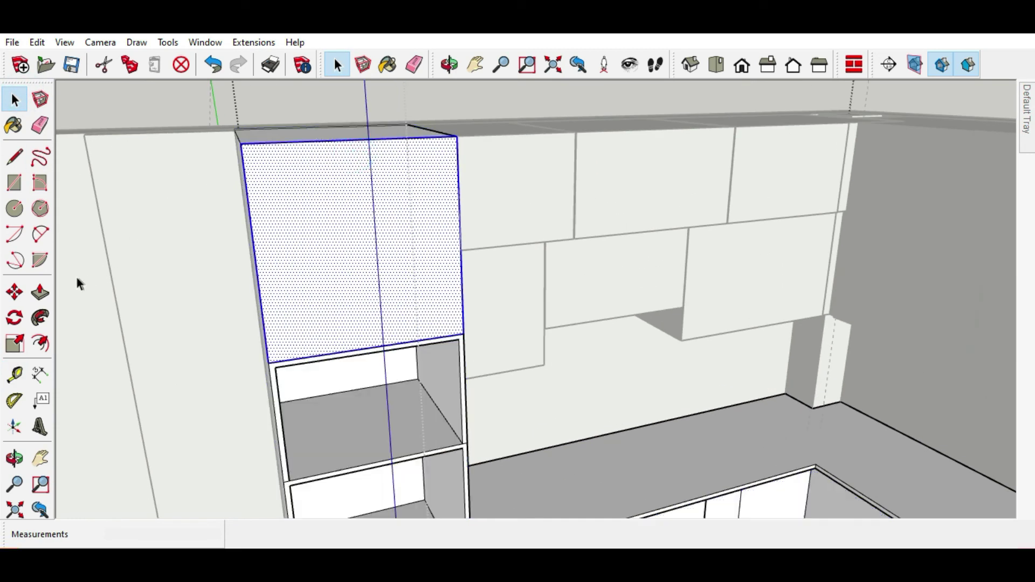
{"action": "left_click", "coordinate": [46, 298]}
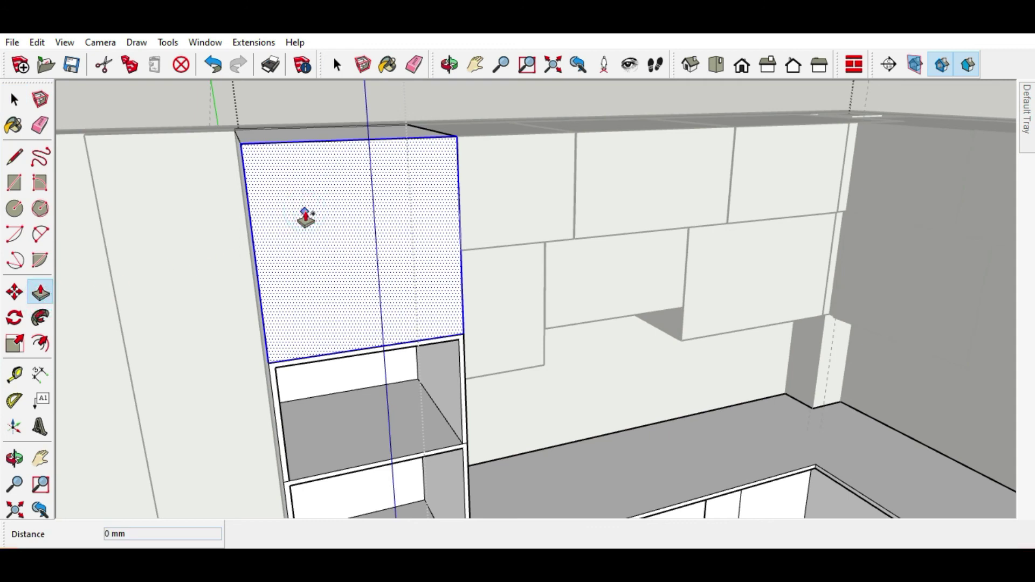
{"action": "left_click", "coordinate": [305, 217]}
{"action": "key", "text": "Return"}
{"action": "middle_click_drag", "start_coordinate": [446, 161], "coordinate": [333, 150]}
{"action": "left_click", "coordinate": [14, 101]}
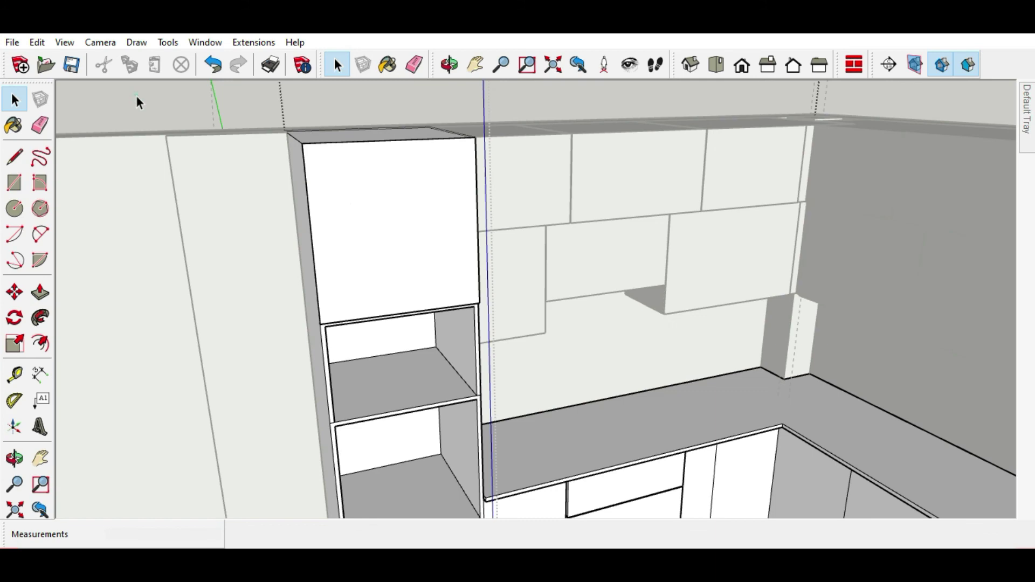